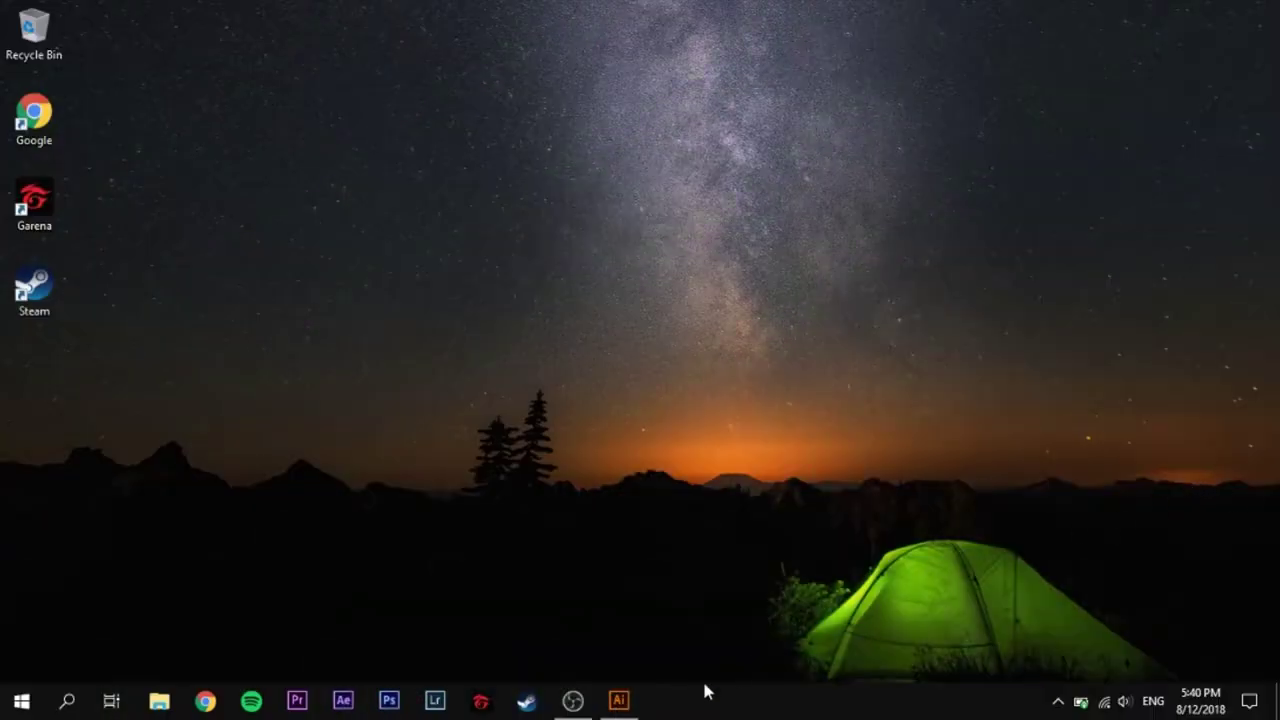
Restore Illustrator and create a new document with width and height both 1000 pt.
{"action": "left_click", "coordinate": [619, 700]}
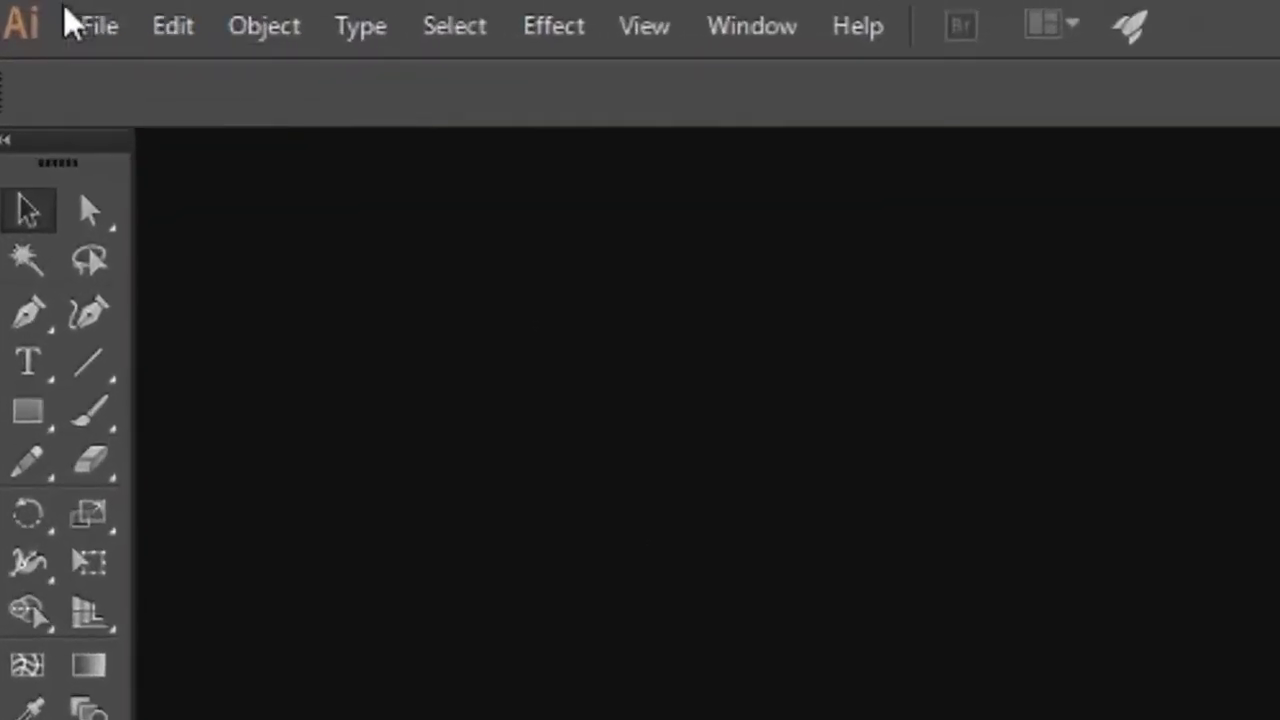
{"action": "left_click", "coordinate": [95, 26]}
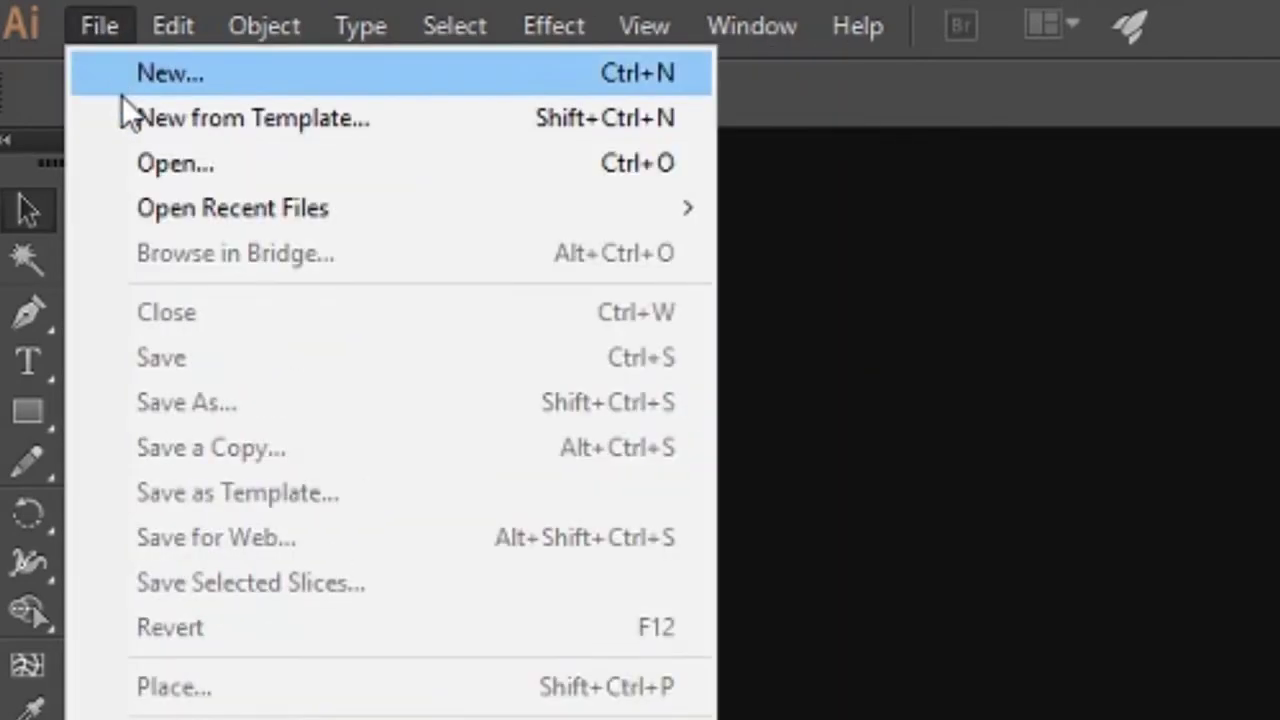
{"action": "left_click", "coordinate": [128, 95]}
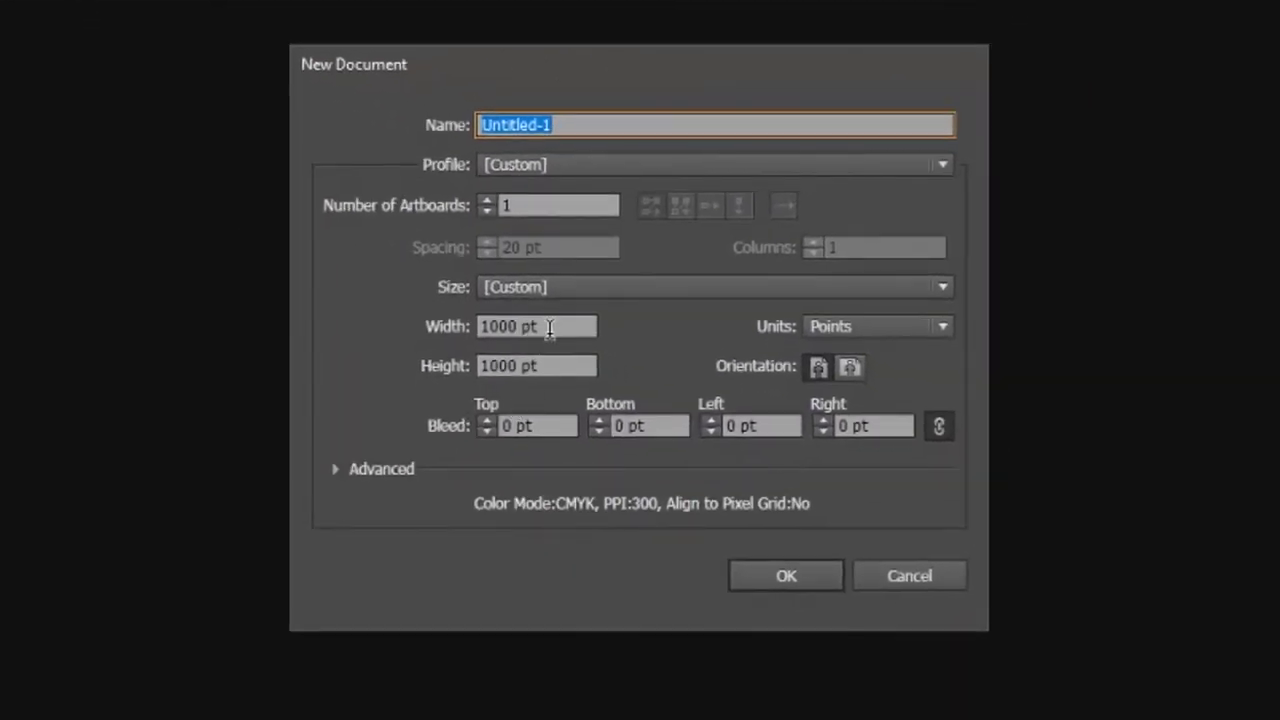
{"action": "left_click", "coordinate": [549, 329]}
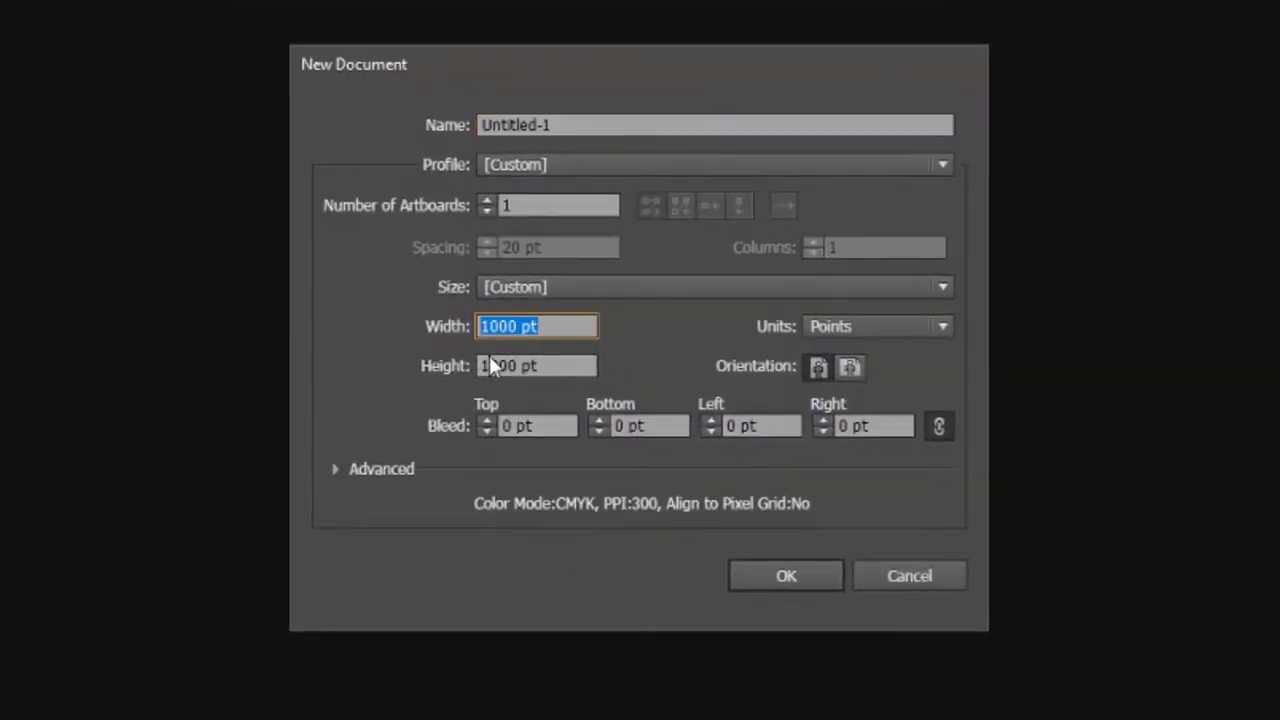
{"action": "type", "text": "10"}
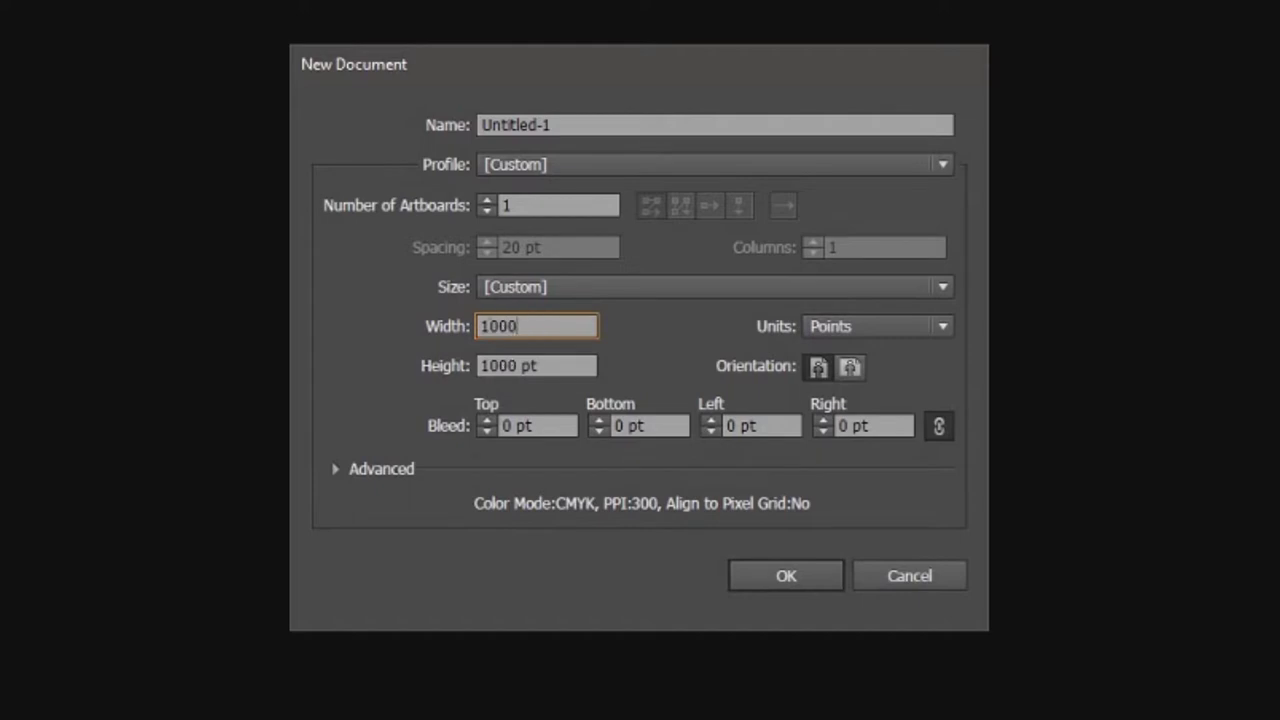
{"action": "left_click", "coordinate": [552, 367]}
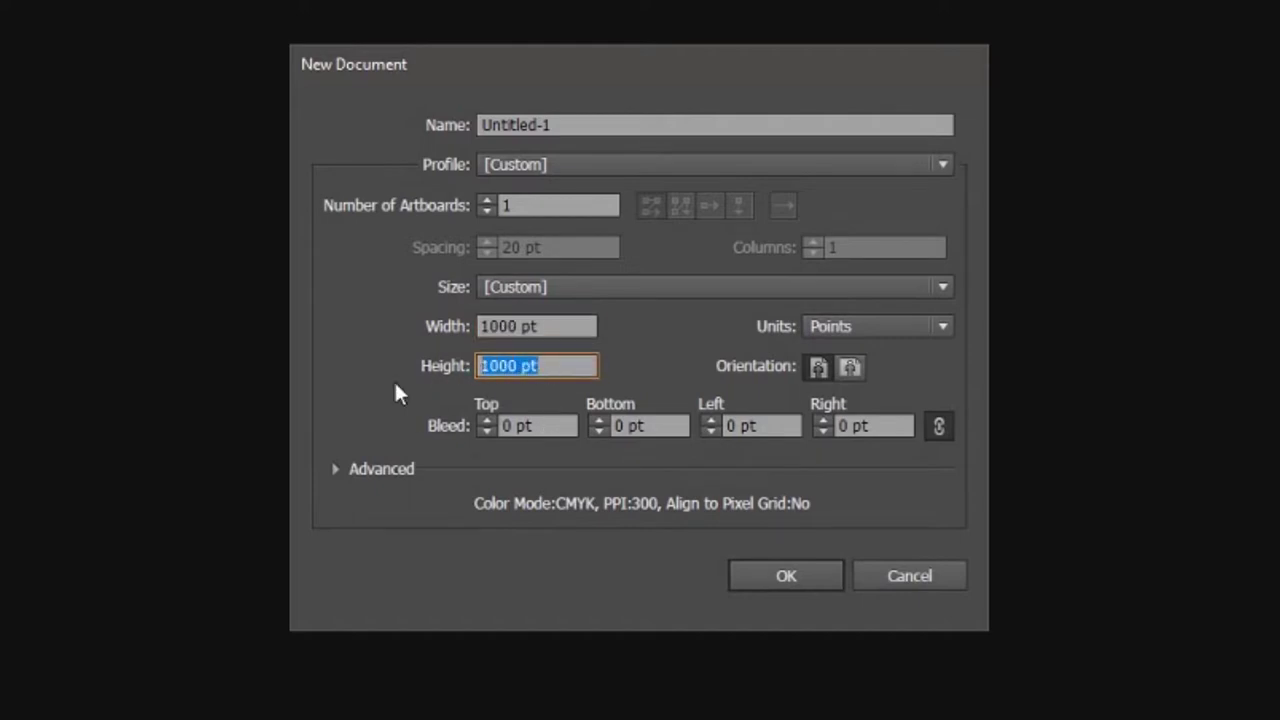
{"action": "type", "text": "1000"}
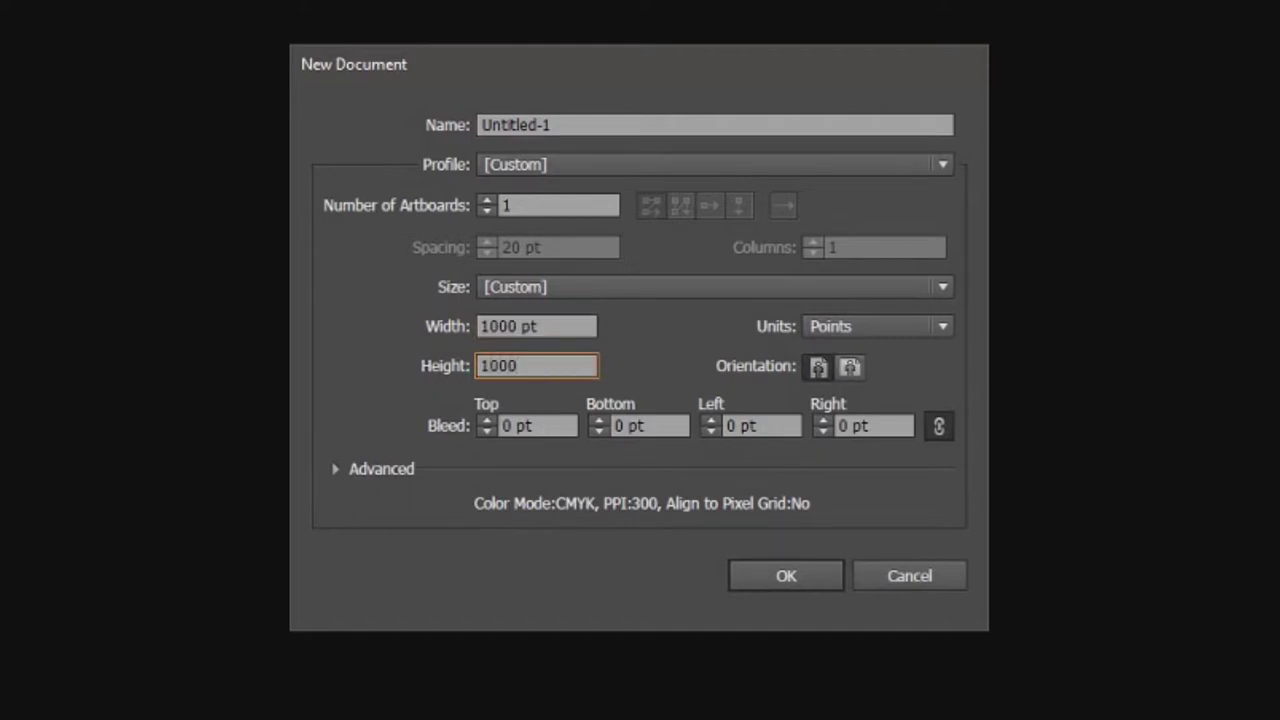
{"action": "left_click", "coordinate": [771, 576]}
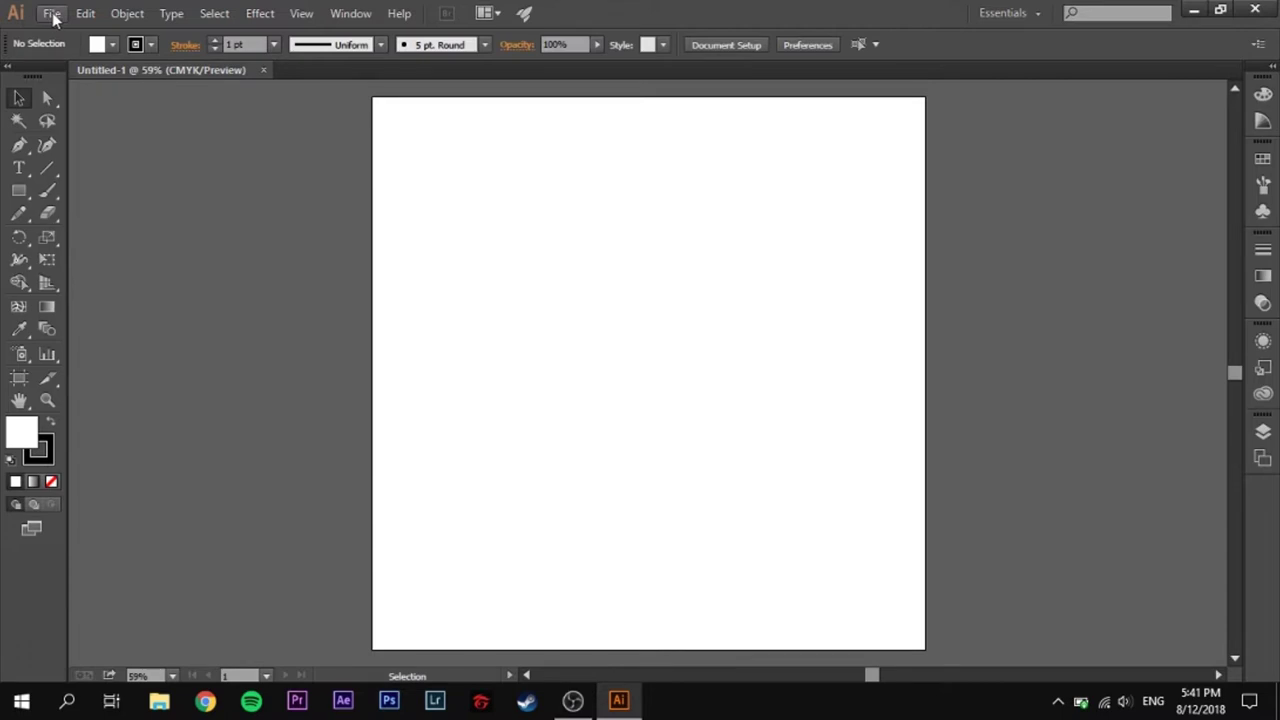
Open logo image 4.png from the Pictures Logo folder.
{"action": "left_click", "coordinate": [51, 13]}
{"action": "left_click", "coordinate": [87, 76]}
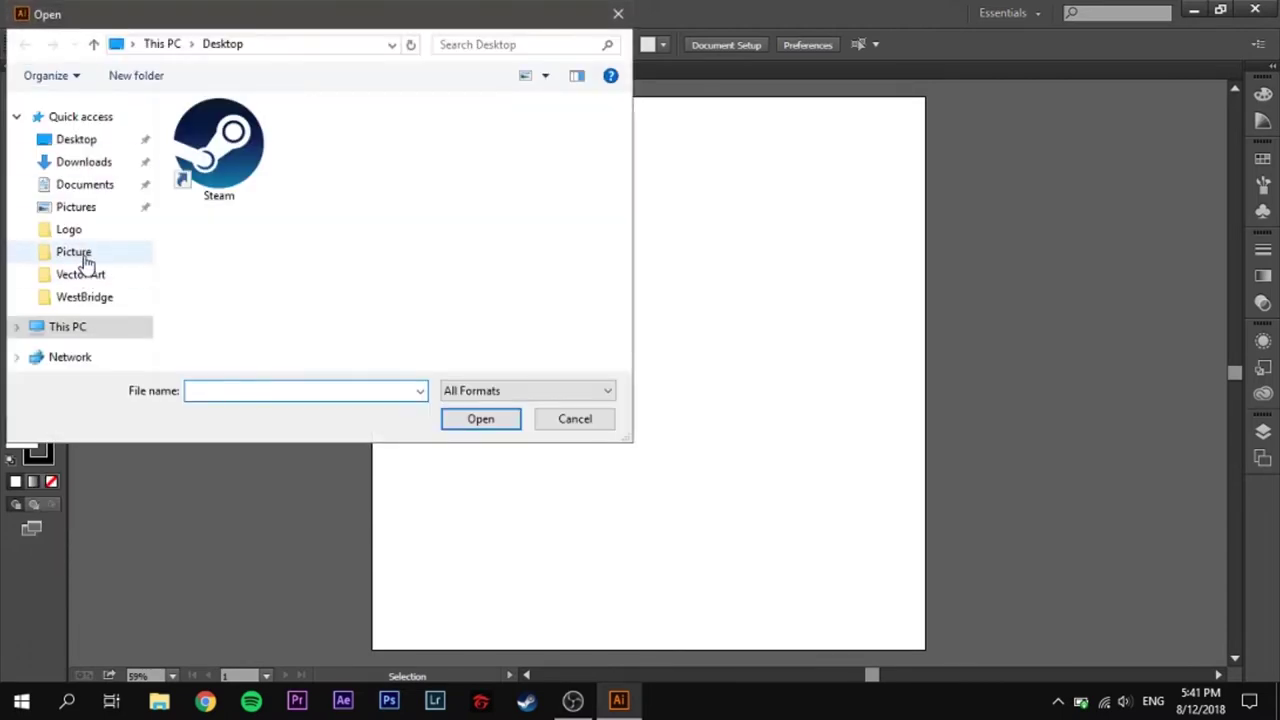
{"action": "left_click", "coordinate": [89, 216]}
{"action": "double_click", "coordinate": [229, 169]}
{"action": "scroll", "coordinate": [600, 180], "scroll_direction": "down", "scroll_amount": 3}
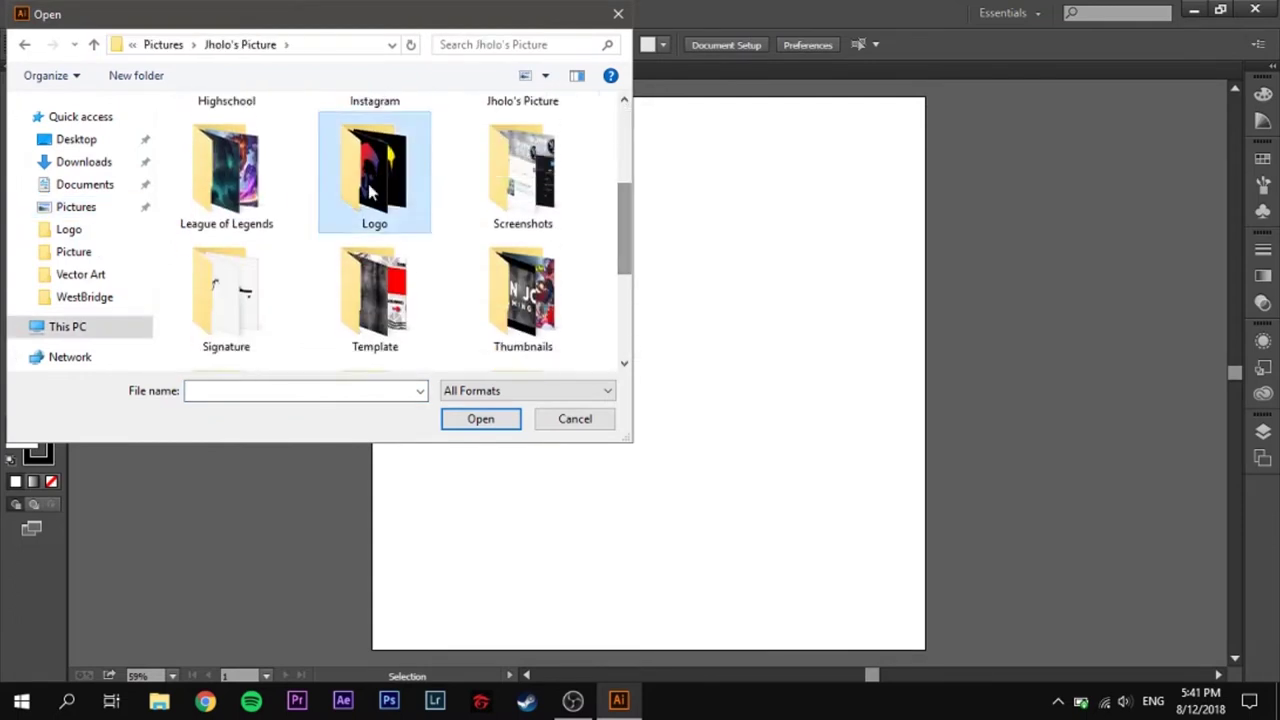
{"action": "double_click", "coordinate": [374, 165]}
{"action": "double_click", "coordinate": [572, 155]}
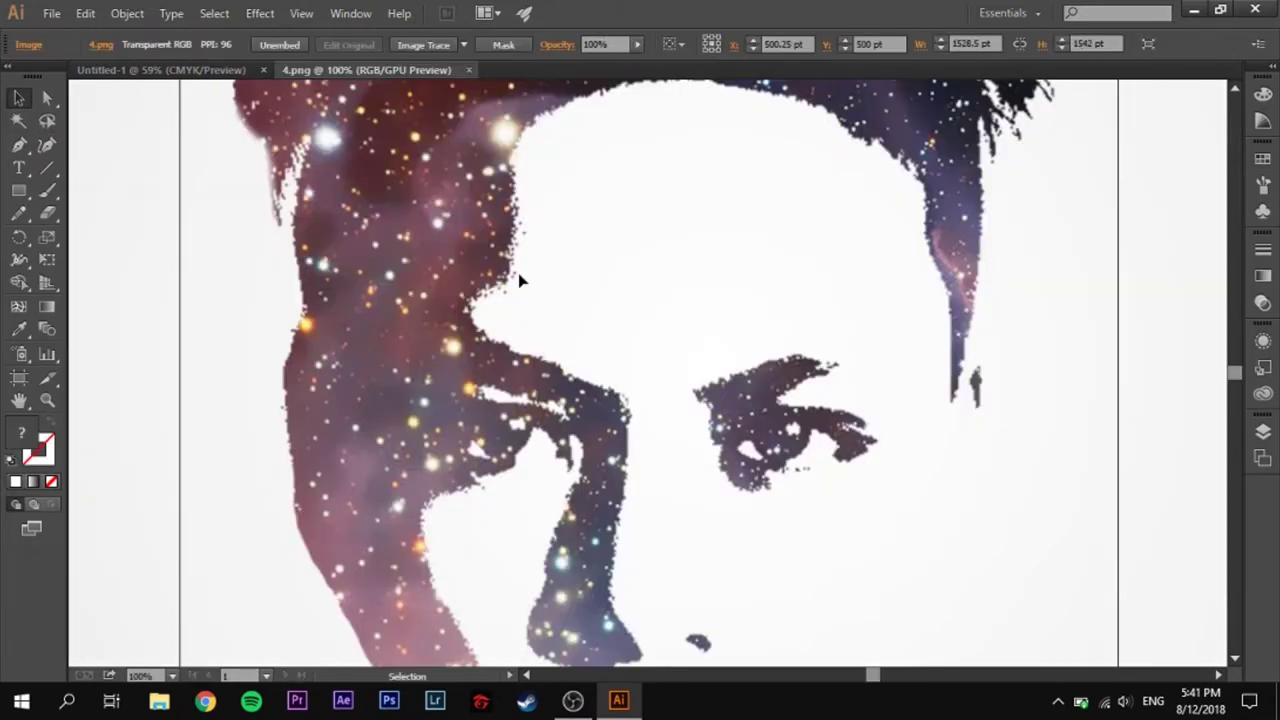
{"action": "key", "text": "ctrl+minus"}
{"action": "key", "text": "ctrl+minus"}
{"action": "key", "text": "ctrl+minus"}
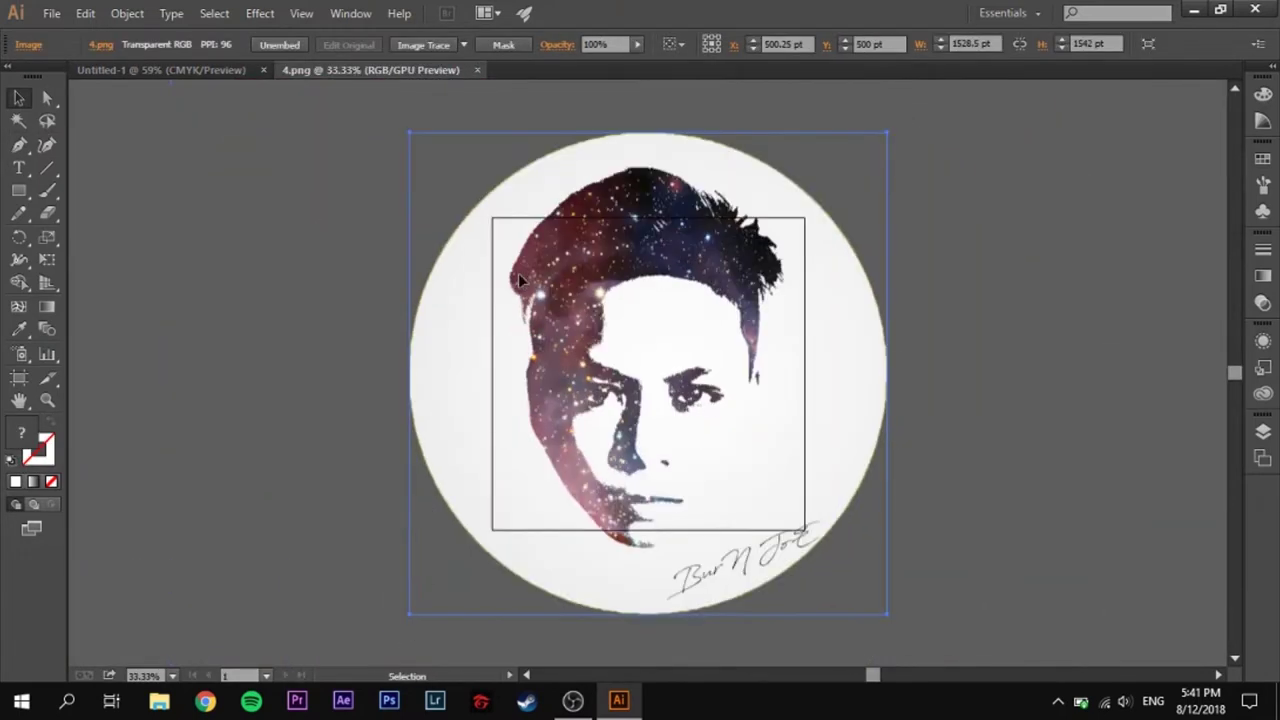
Copy the portrait into Untitled-1 and scale and centre it to fill the artboard.
{"action": "key", "text": "ctrl+c"}
{"action": "left_click", "coordinate": [205, 70]}
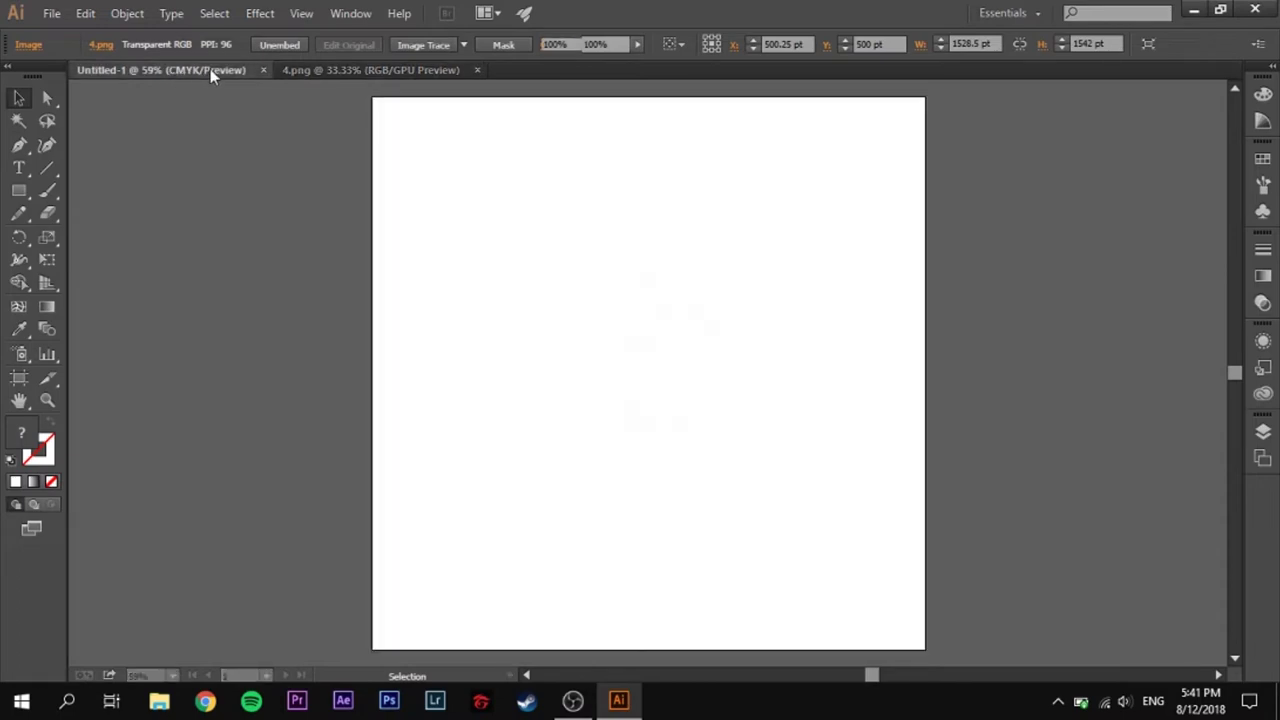
{"action": "key", "text": "ctrl+v"}
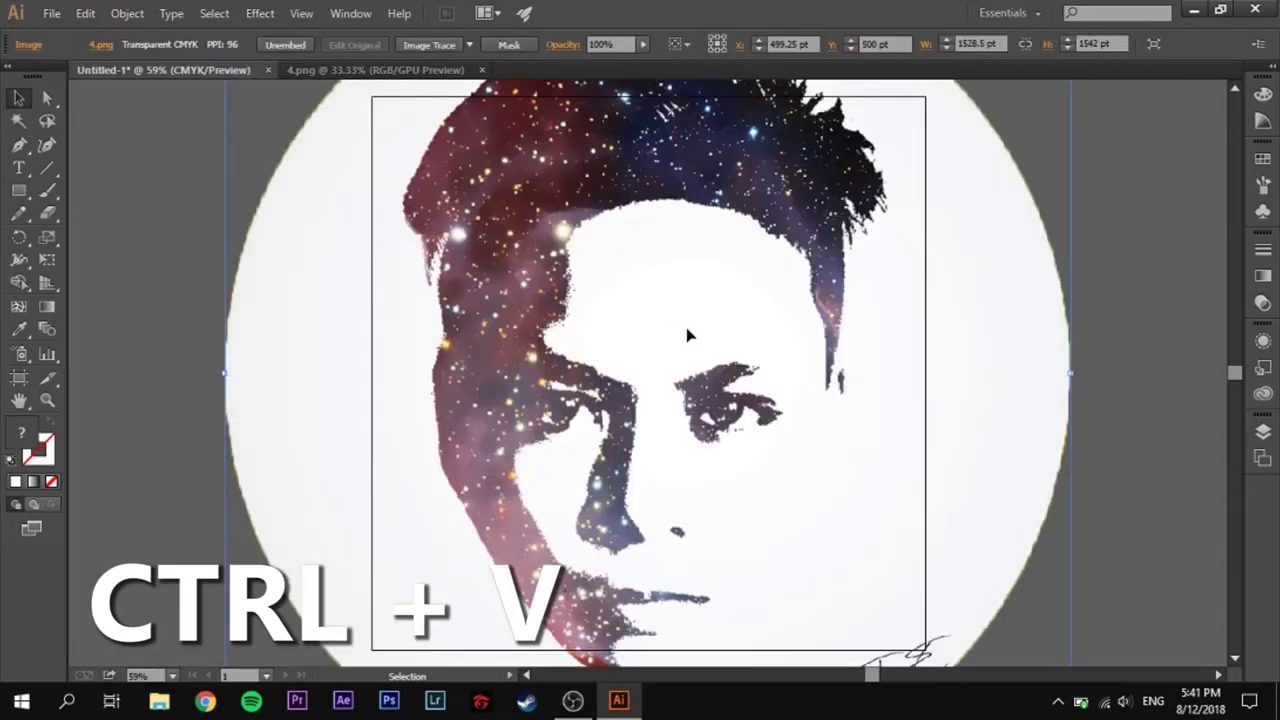
{"action": "key", "text": "ctrl+minus"}
{"action": "key", "text": "ctrl+minus"}
{"action": "key", "text": "ctrl+minus"}
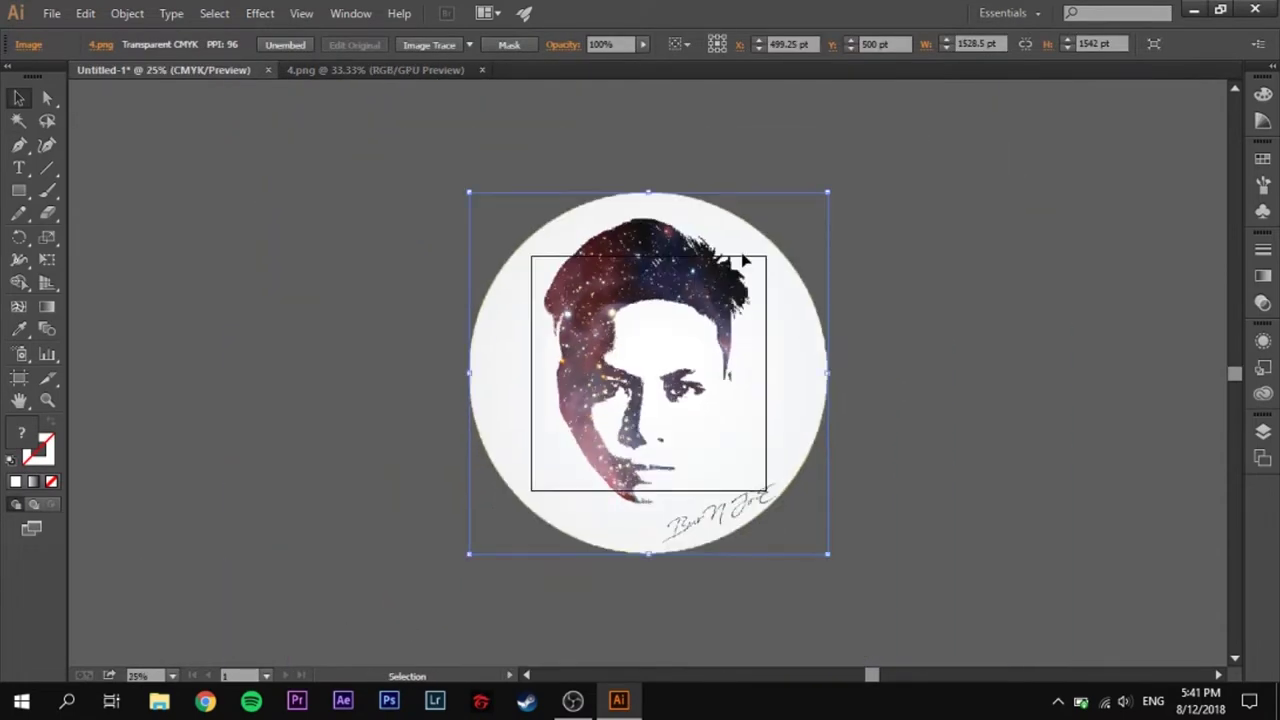
{"action": "left_click_drag", "start_coordinate": [829, 193], "coordinate": [618, 403]}
{"action": "left_click_drag", "start_coordinate": [578, 472], "coordinate": [642, 408]}
{"action": "left_click_drag", "start_coordinate": [680, 343], "coordinate": [742, 277]}
{"action": "left_click_drag", "start_coordinate": [672, 402], "coordinate": [693, 382]}
{"action": "left_click", "coordinate": [887, 365]}
{"action": "key", "text": "ctrl+plus"}
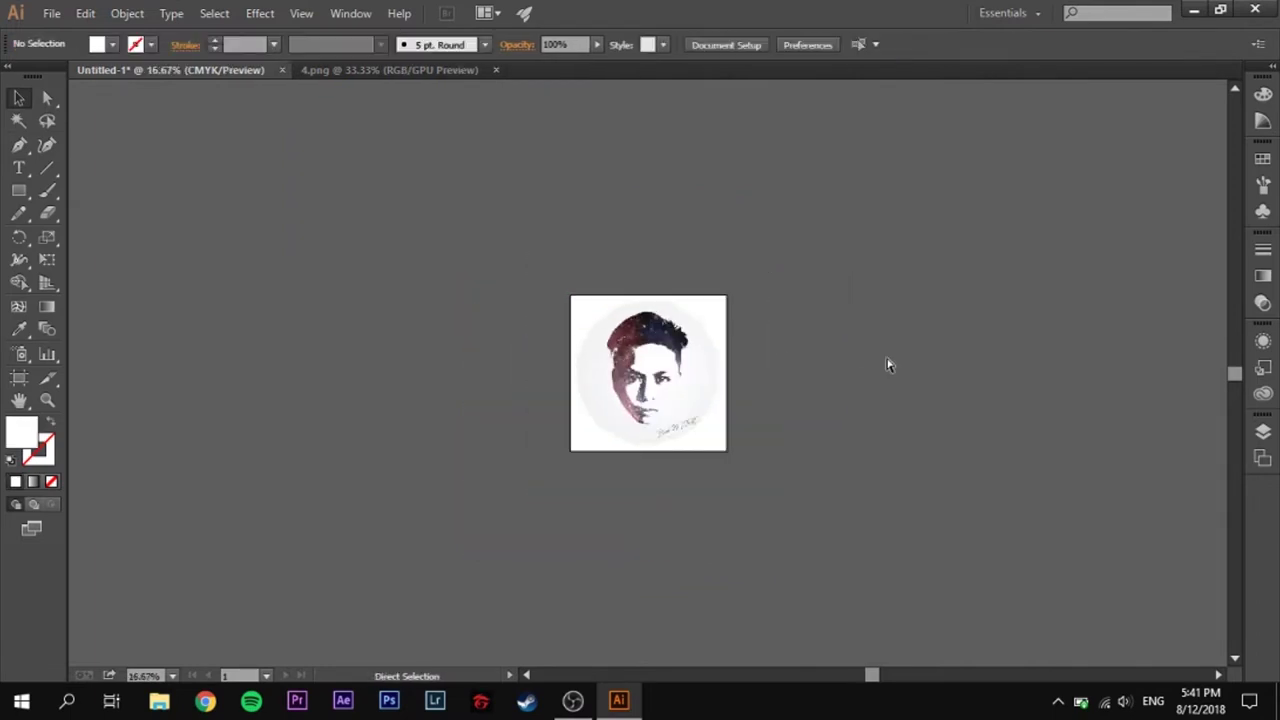
{"action": "key", "text": "ctrl+plus"}
{"action": "key", "text": "ctrl+plus"}
{"action": "key", "text": "ctrl+plus"}
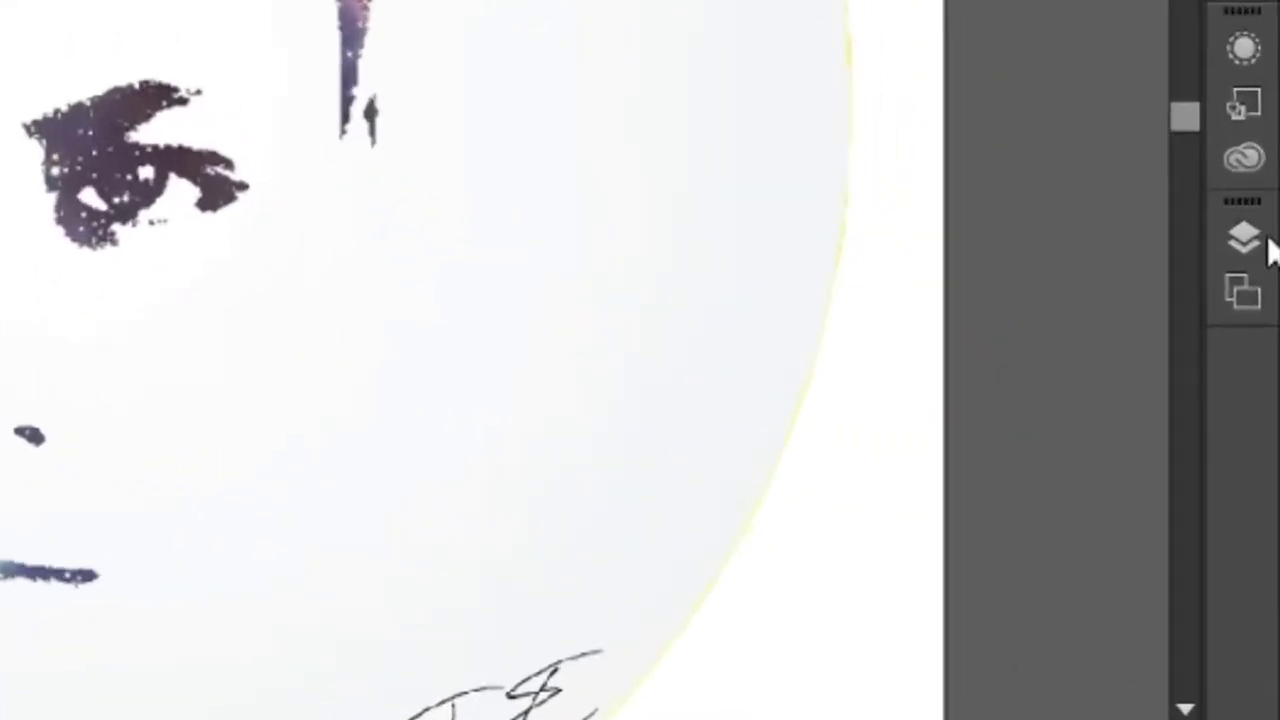
Add a new layer named Lines from the Layers panel menu.
{"action": "left_click", "coordinate": [1263, 432]}
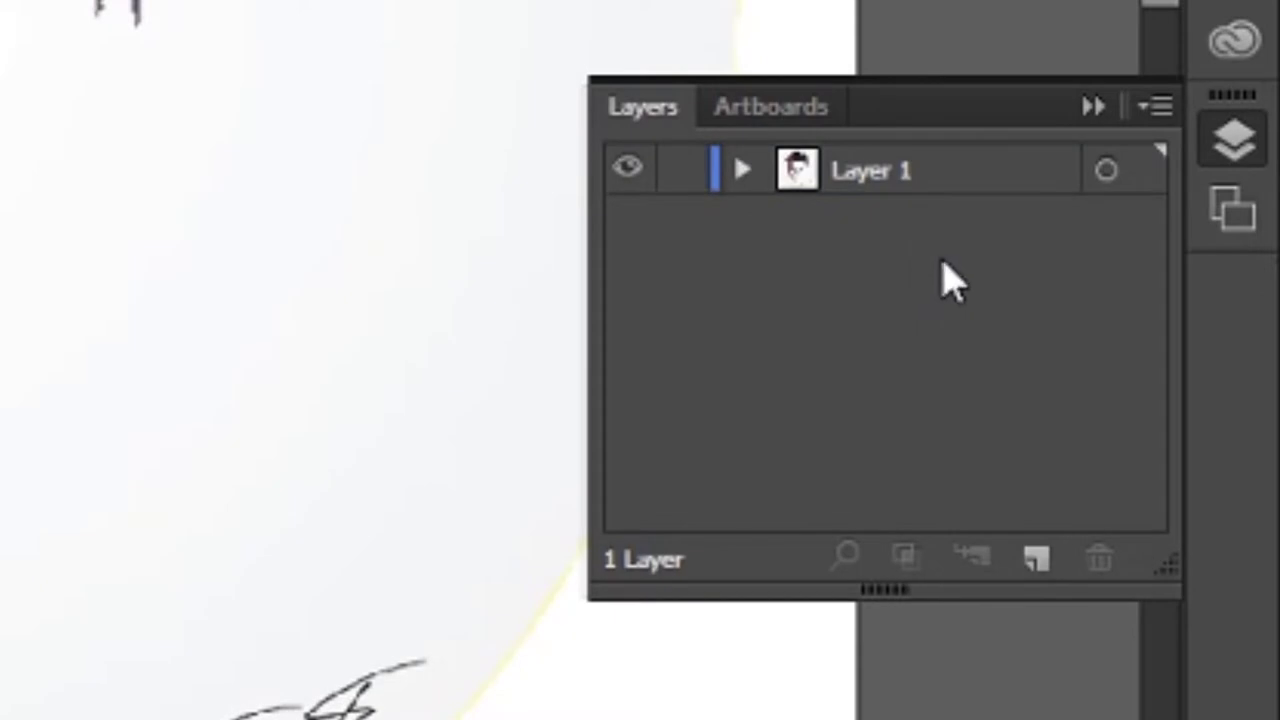
{"action": "left_click", "coordinate": [1158, 106]}
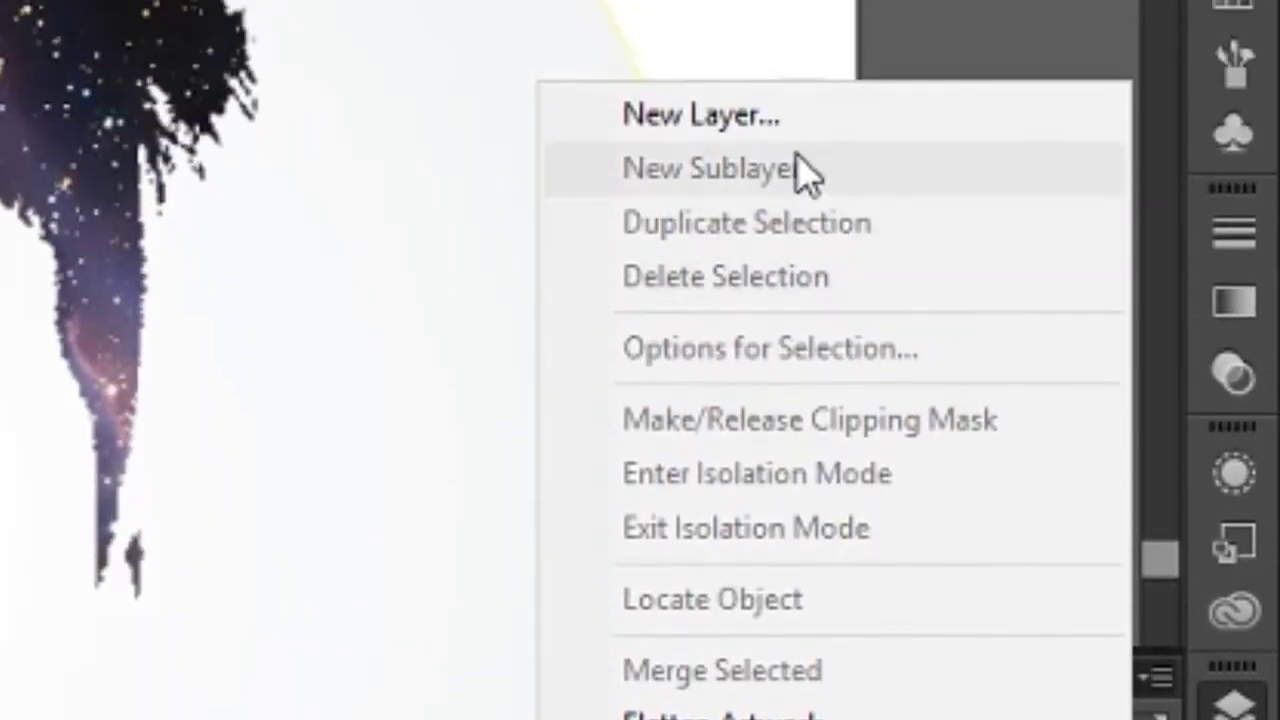
{"action": "left_click", "coordinate": [1090, 216]}
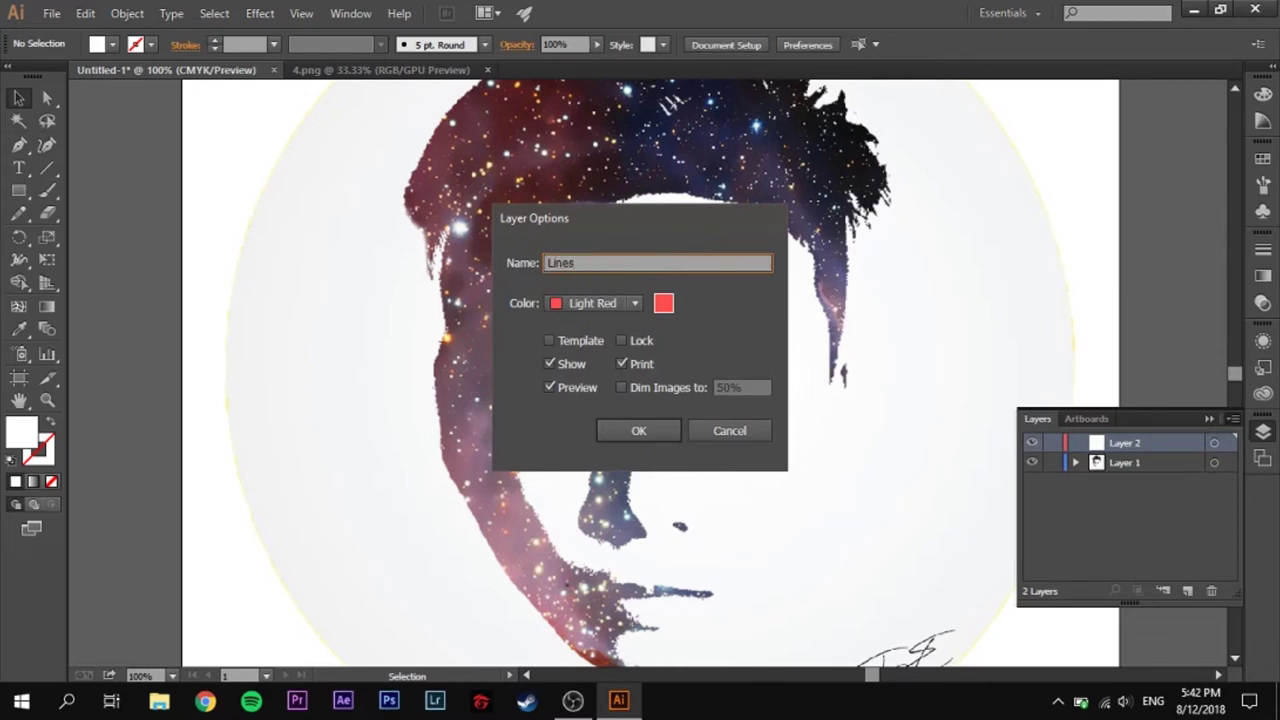
{"action": "key", "text": "Return"}
Lower the face image's opacity to 54%.
{"action": "left_click", "coordinate": [570, 230]}
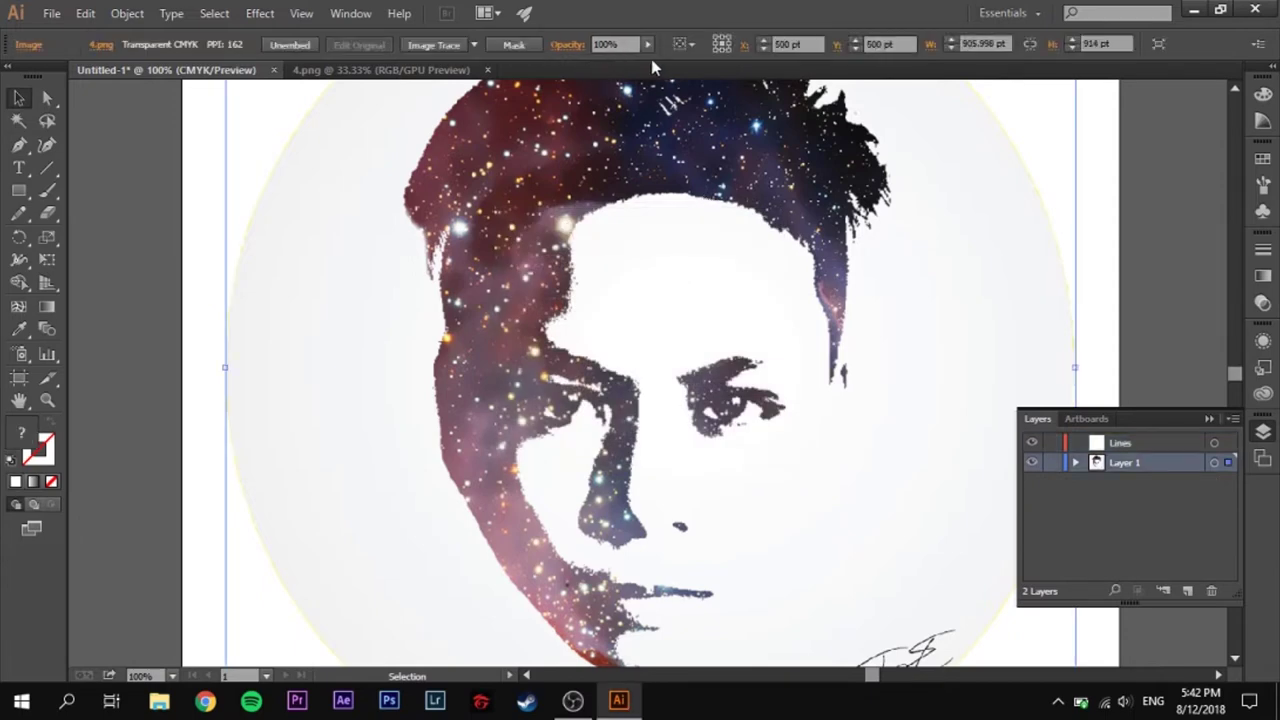
{"action": "left_click", "coordinate": [648, 45]}
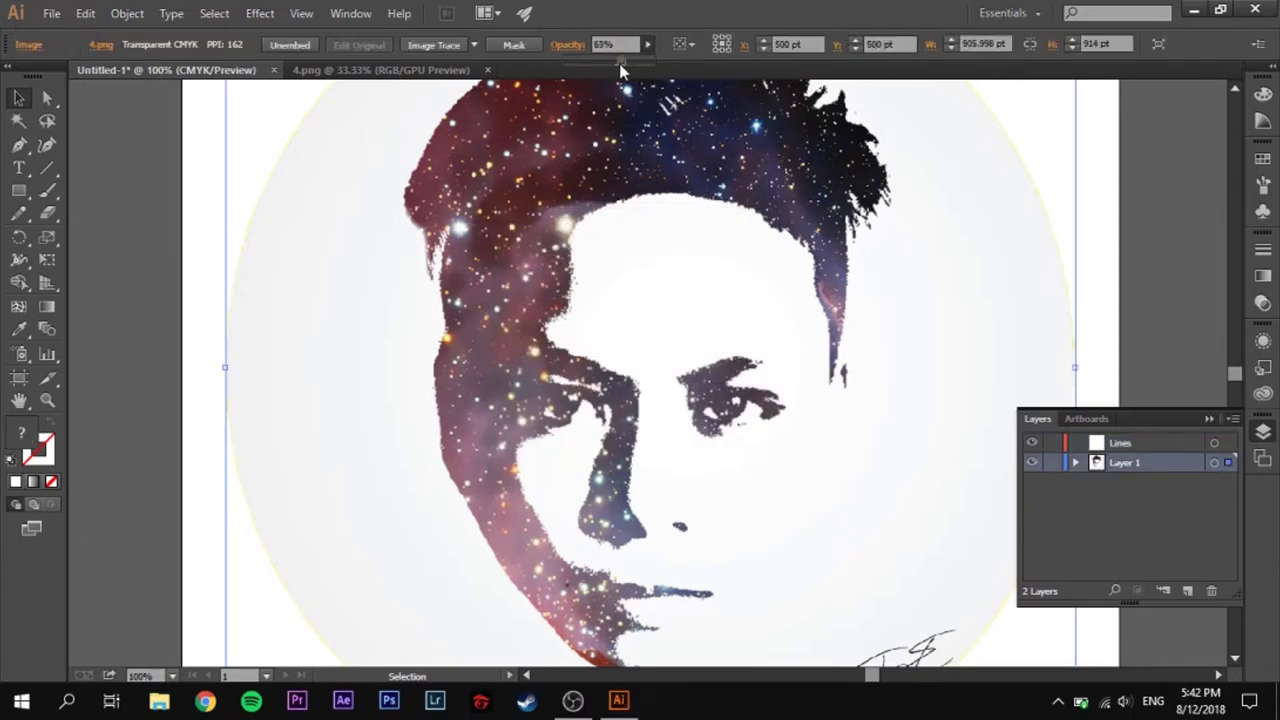
{"action": "left_click_drag", "start_coordinate": [622, 66], "coordinate": [613, 64]}
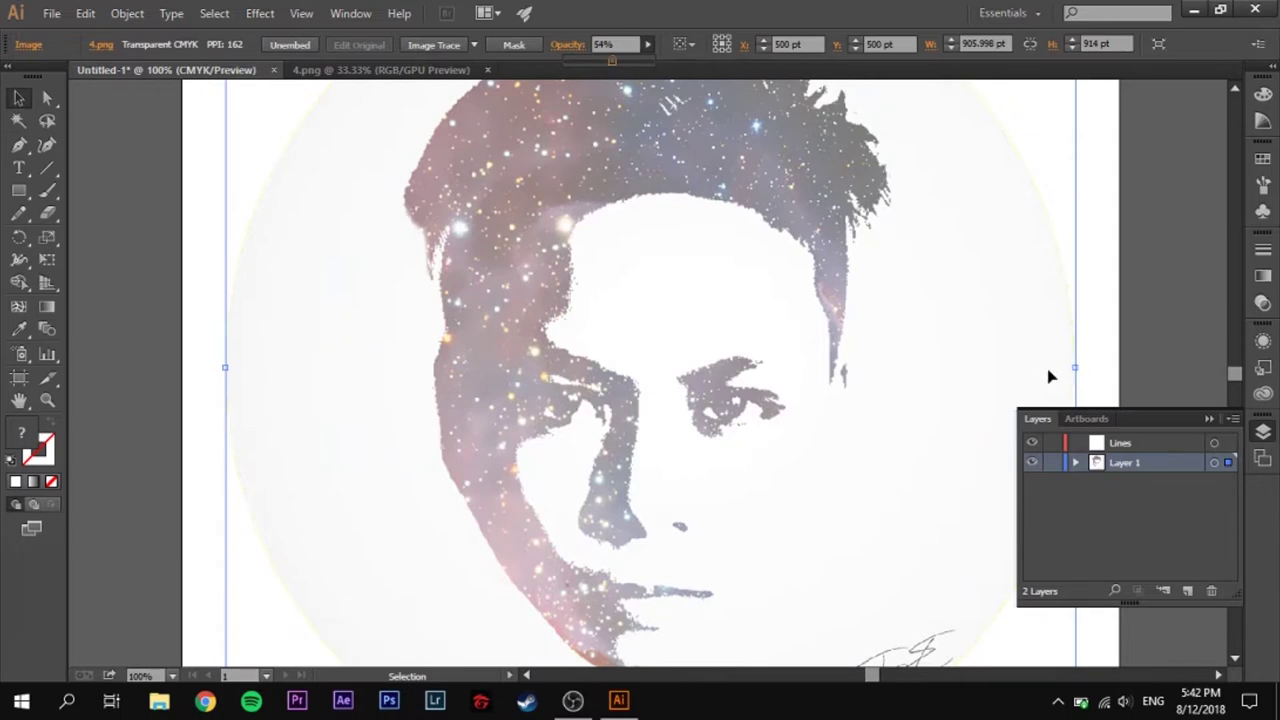
{"action": "left_click", "coordinate": [1152, 291]}
Target the Lines layer with the Paintbrush and zoom to 400% on the hair's edge.
{"action": "key", "text": "b"}
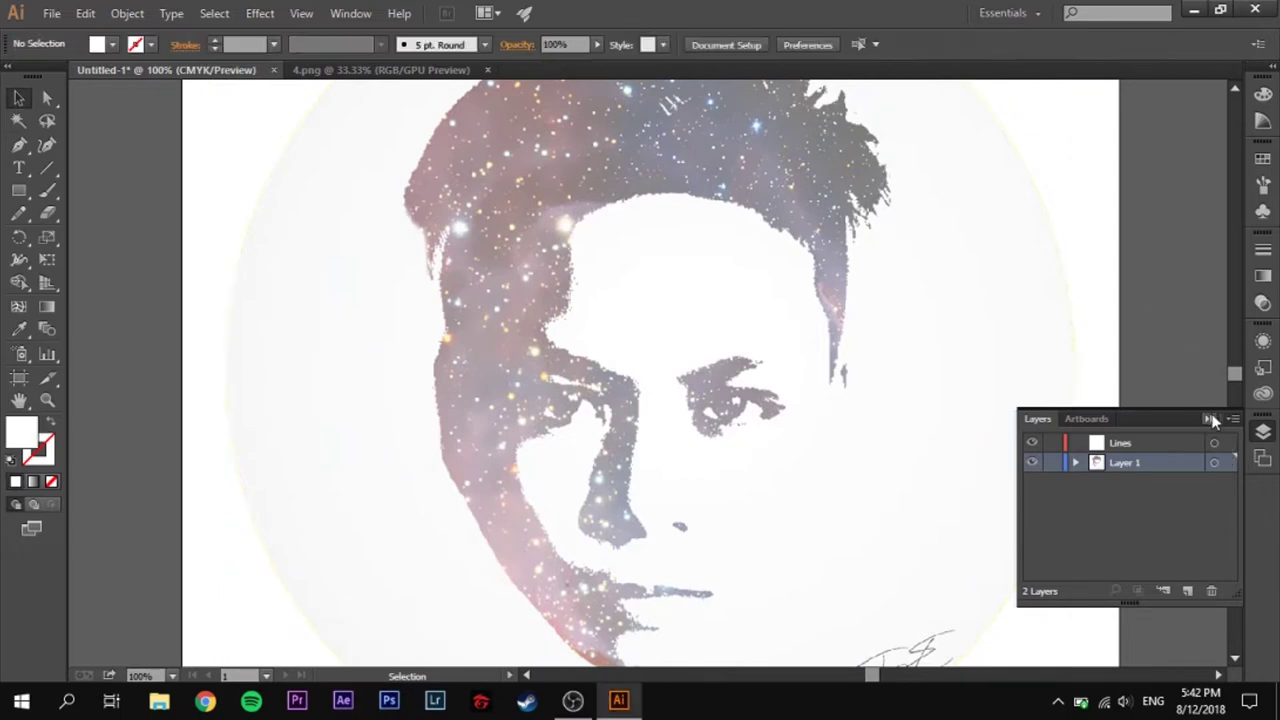
{"action": "left_click", "coordinate": [1120, 445]}
{"action": "key", "text": "ctrl+plus"}
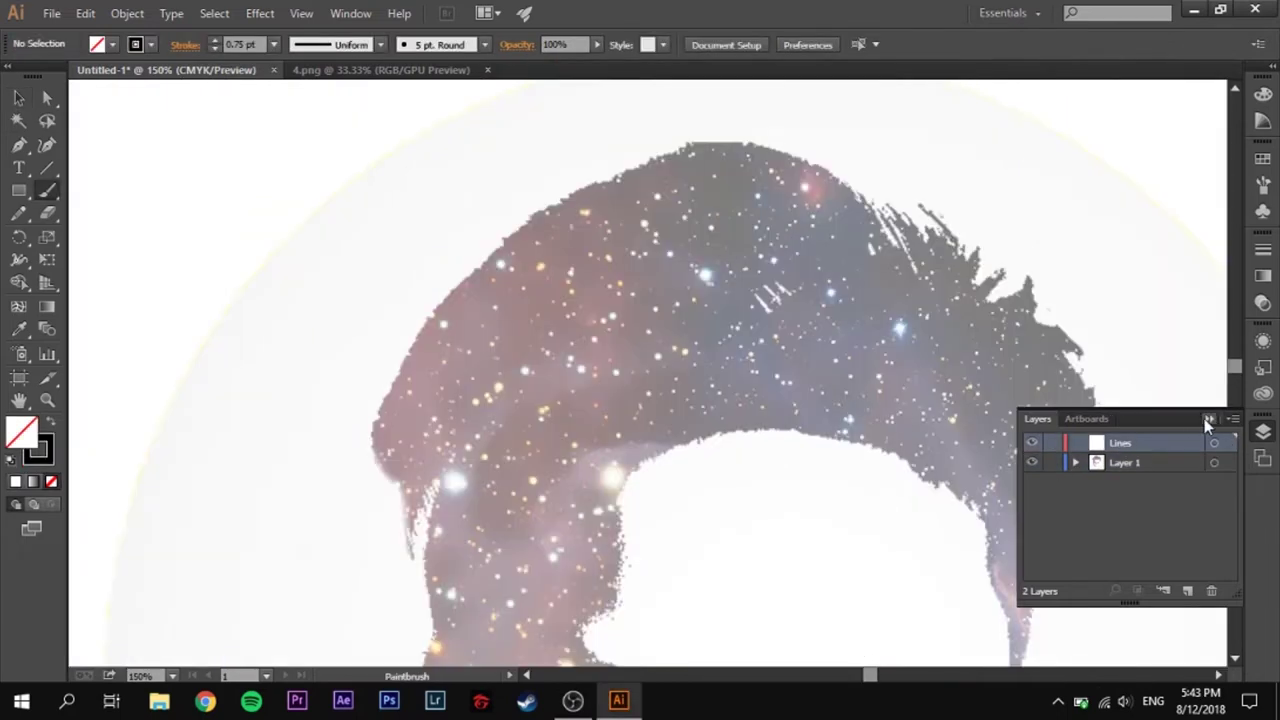
{"action": "left_click", "coordinate": [1208, 419]}
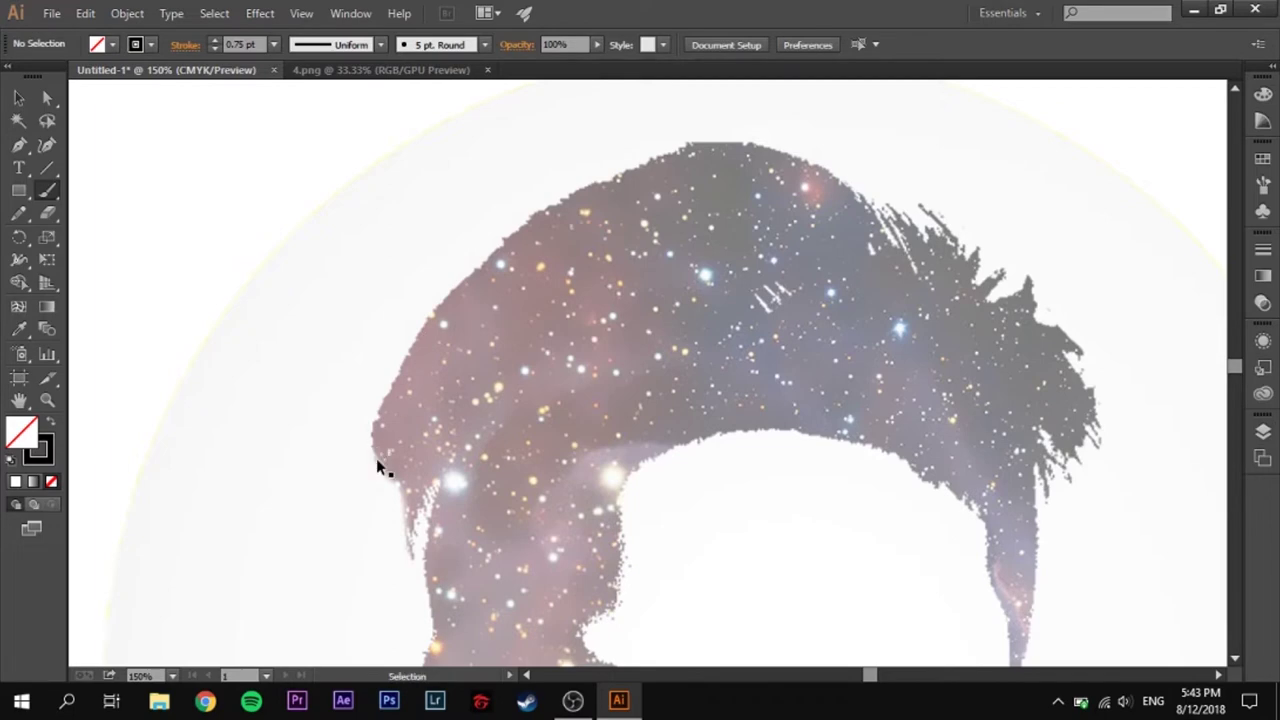
{"action": "key", "text": "ctrl+plus"}
{"action": "left_click_drag", "start_coordinate": [323, 454], "coordinate": [382, 583]}
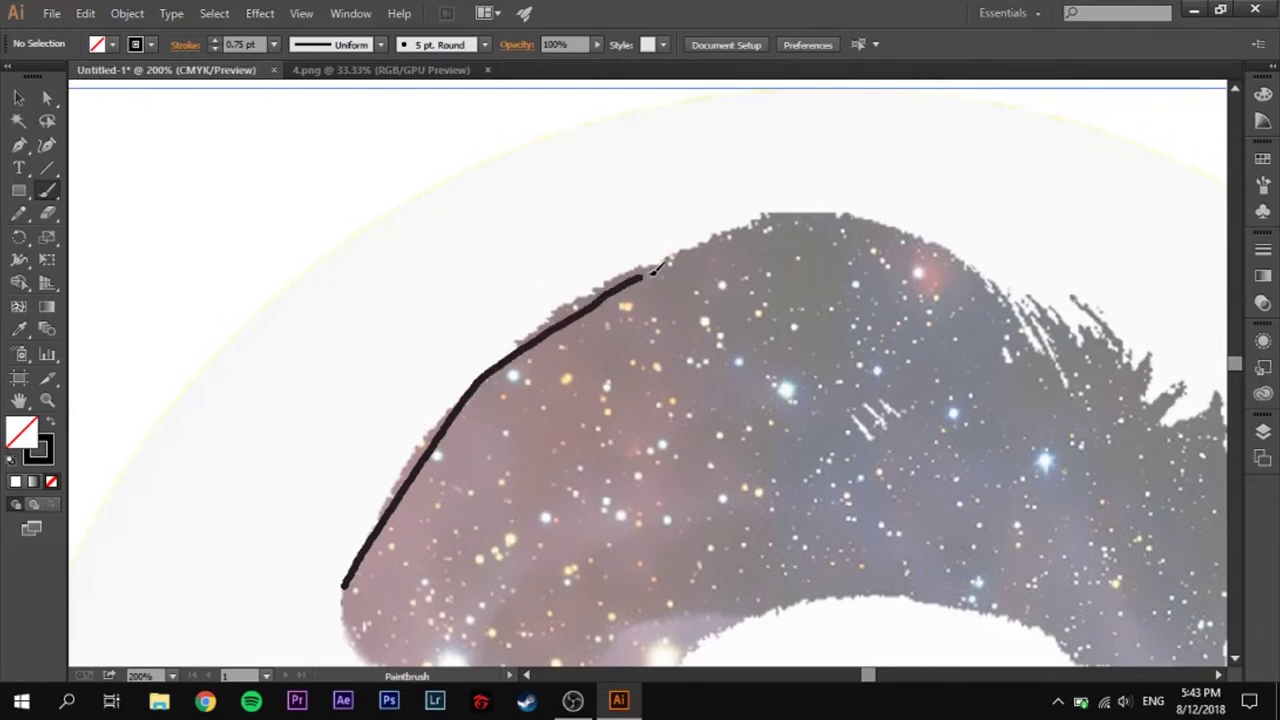
{"action": "left_click_drag", "start_coordinate": [785, 216], "coordinate": [785, 218]}
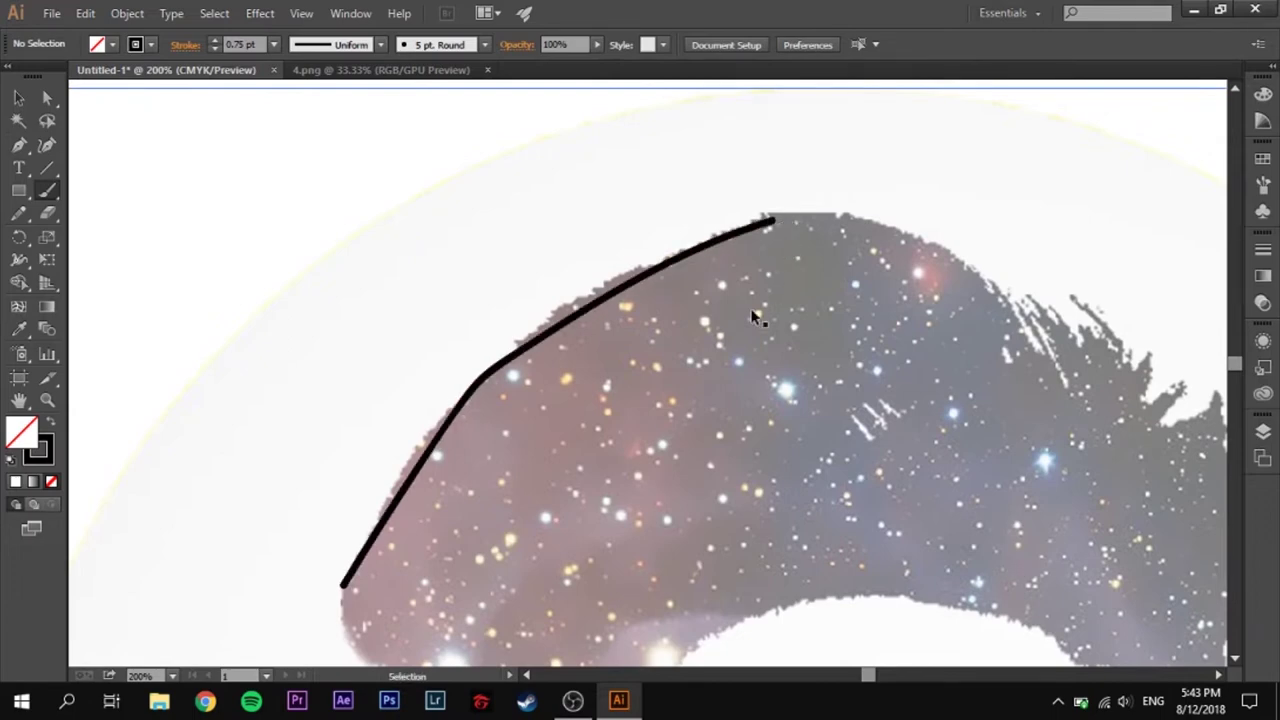
{"action": "key", "text": "ctrl+z"}
{"action": "left_click_drag", "start_coordinate": [503, 480], "coordinate": [617, 307]}
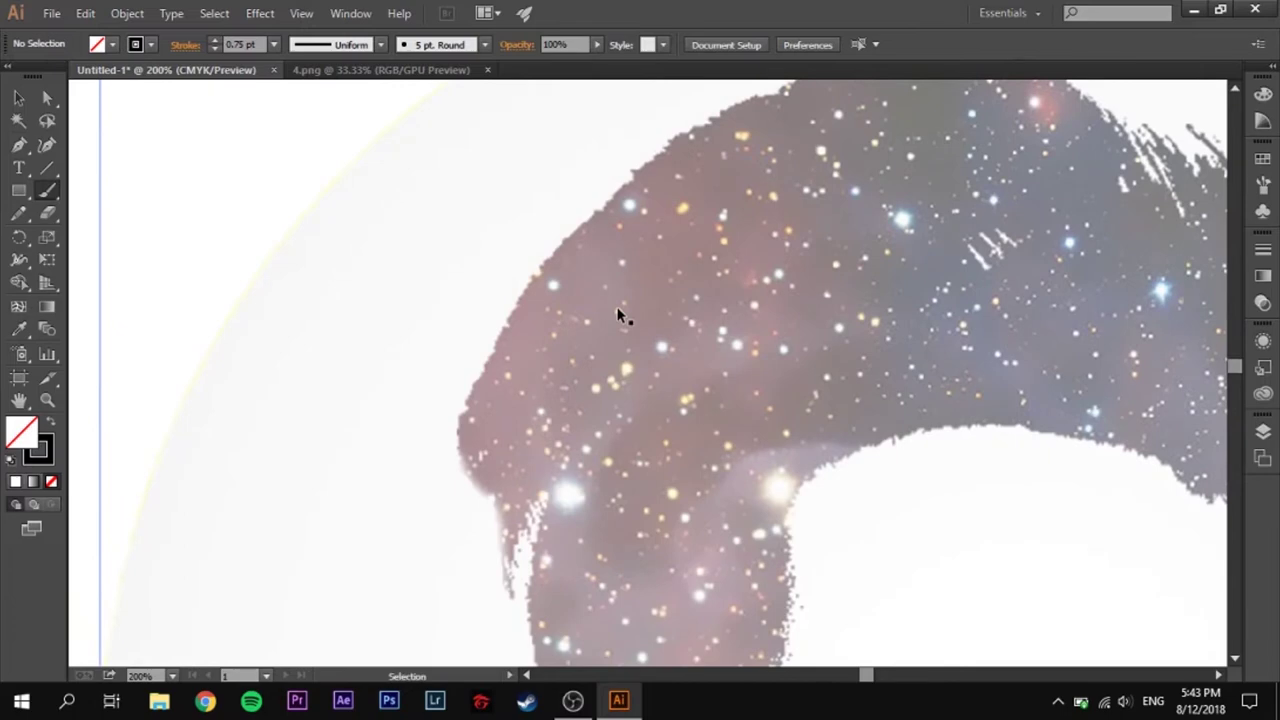
{"action": "key", "text": "ctrl+plus"}
{"action": "left_click_drag", "start_coordinate": [451, 406], "coordinate": [529, 486]}
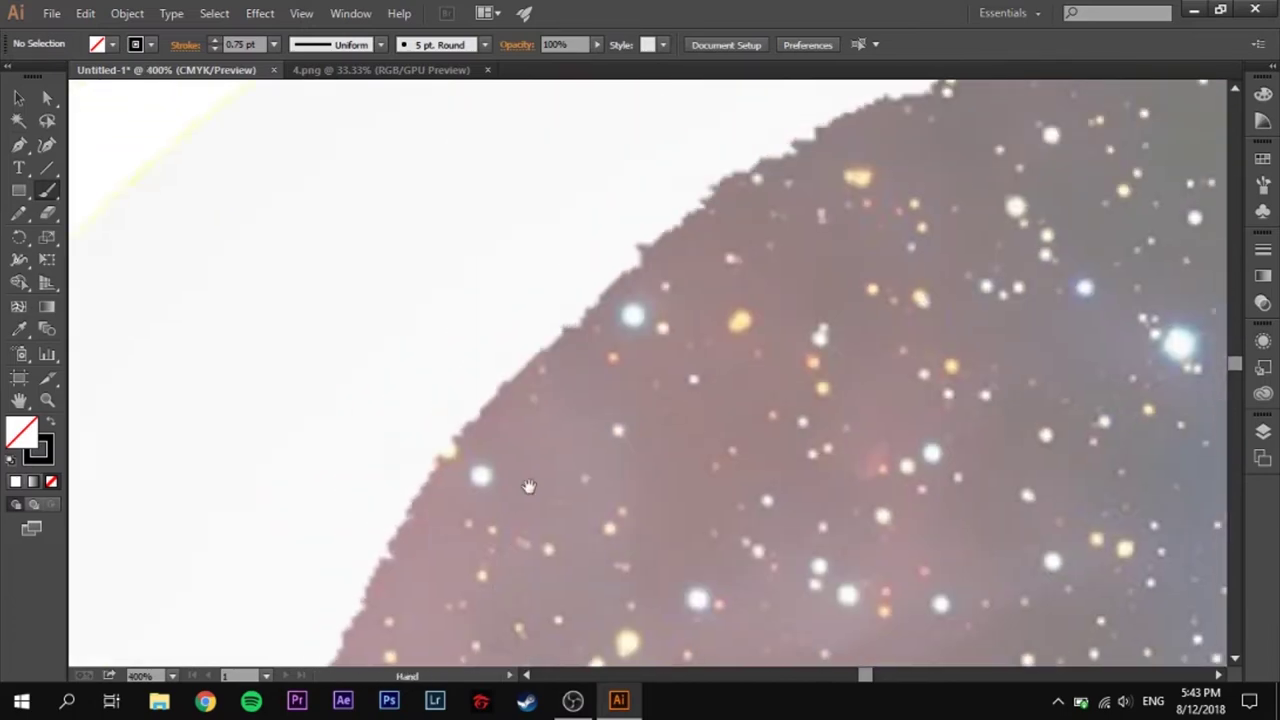
Trace black outlines along the nebula edge, the V-shape and the C-shaped curve.
{"action": "mouse_move", "coordinate": [717, 200]}
{"action": "left_mouse_down"}
{"action": "mouse_move", "coordinate": [503, 394]}
{"action": "mouse_move", "coordinate": [425, 487]}
{"action": "left_mouse_up"}
{"action": "mouse_move", "coordinate": [410, 530]}
{"action": "left_mouse_down"}
{"action": "mouse_move", "coordinate": [757, 214]}
{"action": "mouse_move", "coordinate": [600, 243]}
{"action": "left_mouse_up"}
{"action": "mouse_move", "coordinate": [505, 385]}
{"action": "left_mouse_down"}
{"action": "mouse_move", "coordinate": [555, 278]}
{"action": "mouse_move", "coordinate": [467, 225]}
{"action": "left_mouse_up"}
{"action": "mouse_move", "coordinate": [538, 422]}
{"action": "left_mouse_down"}
{"action": "mouse_move", "coordinate": [428, 137]}
{"action": "mouse_move", "coordinate": [488, 522]}
{"action": "mouse_move", "coordinate": [214, 294]}
{"action": "left_mouse_up"}
{"action": "left_click_drag", "start_coordinate": [165, 218], "coordinate": [300, 470]}
{"action": "mouse_move", "coordinate": [310, 470]}
{"action": "left_mouse_down"}
{"action": "mouse_move", "coordinate": [191, 106]}
{"action": "mouse_move", "coordinate": [243, 286]}
{"action": "mouse_move", "coordinate": [318, 282]}
{"action": "mouse_move", "coordinate": [609, 514]}
{"action": "left_mouse_up"}
{"action": "mouse_move", "coordinate": [318, 288]}
{"action": "left_mouse_down"}
{"action": "mouse_move", "coordinate": [343, 320]}
{"action": "mouse_move", "coordinate": [800, 508]}
{"action": "mouse_move", "coordinate": [588, 208]}
{"action": "mouse_move", "coordinate": [960, 204]}
{"action": "mouse_move", "coordinate": [922, 422]}
{"action": "mouse_move", "coordinate": [518, 347]}
{"action": "mouse_move", "coordinate": [748, 558]}
{"action": "left_mouse_up"}
{"action": "mouse_move", "coordinate": [748, 552]}
{"action": "left_mouse_down"}
{"action": "mouse_move", "coordinate": [440, 282]}
{"action": "mouse_move", "coordinate": [422, 406]}
{"action": "mouse_move", "coordinate": [657, 186]}
{"action": "mouse_move", "coordinate": [614, 303]}
{"action": "mouse_move", "coordinate": [643, 345]}
{"action": "mouse_move", "coordinate": [403, 449]}
{"action": "mouse_move", "coordinate": [694, 509]}
{"action": "mouse_move", "coordinate": [620, 363]}
{"action": "mouse_move", "coordinate": [608, 543]}
{"action": "mouse_move", "coordinate": [570, 540]}
{"action": "mouse_move", "coordinate": [471, 371]}
{"action": "mouse_move", "coordinate": [605, 605]}
{"action": "mouse_move", "coordinate": [730, 468]}
{"action": "mouse_move", "coordinate": [826, 452]}
{"action": "mouse_move", "coordinate": [650, 345]}
{"action": "left_mouse_up"}
{"action": "left_click_drag", "start_coordinate": [460, 372], "coordinate": [770, 298]}
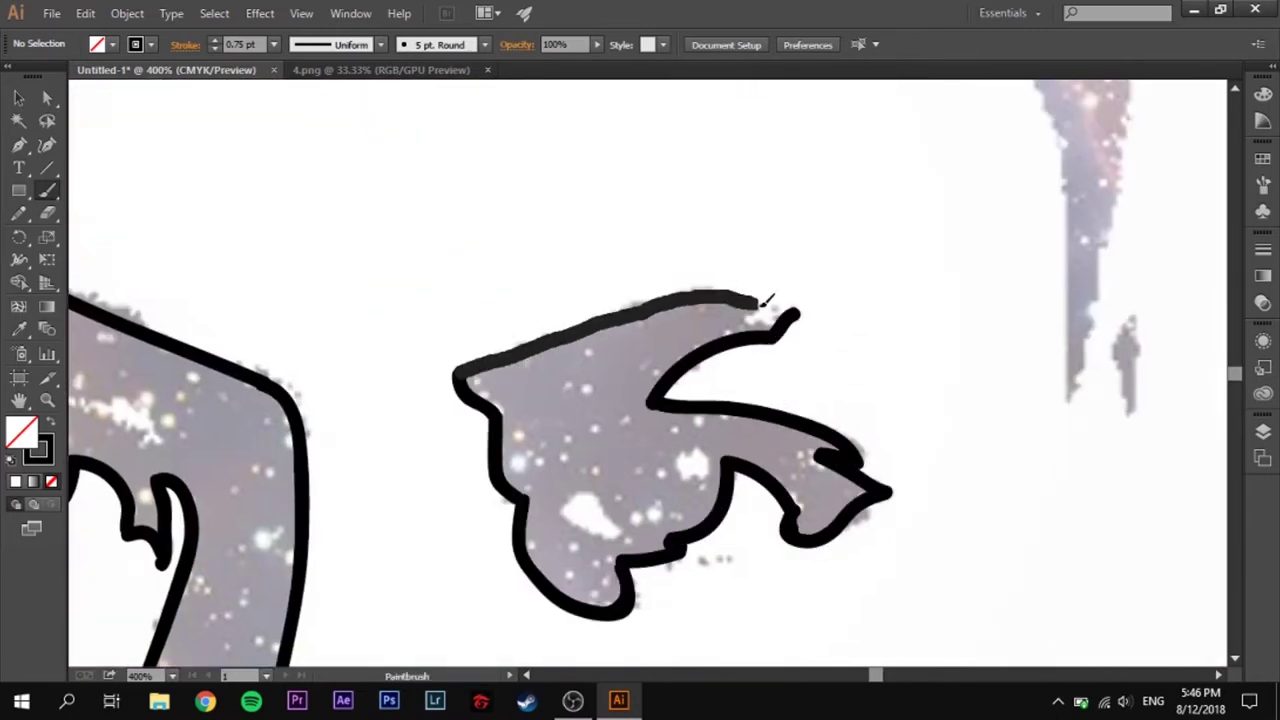
Trace the spiky hair's top and right edges, the pointed shapes and the small triangle.
{"action": "key", "text": "ctrl+0"}
{"action": "left_click", "coordinate": [1263, 432]}
{"action": "scroll", "coordinate": [614, 143], "scroll_direction": "up", "scroll_amount": 5}
{"action": "mouse_move", "coordinate": [57, 457]}
{"action": "left_mouse_down"}
{"action": "mouse_move", "coordinate": [206, 320]}
{"action": "mouse_move", "coordinate": [1000, 217]}
{"action": "mouse_move", "coordinate": [792, 258]}
{"action": "left_mouse_up"}
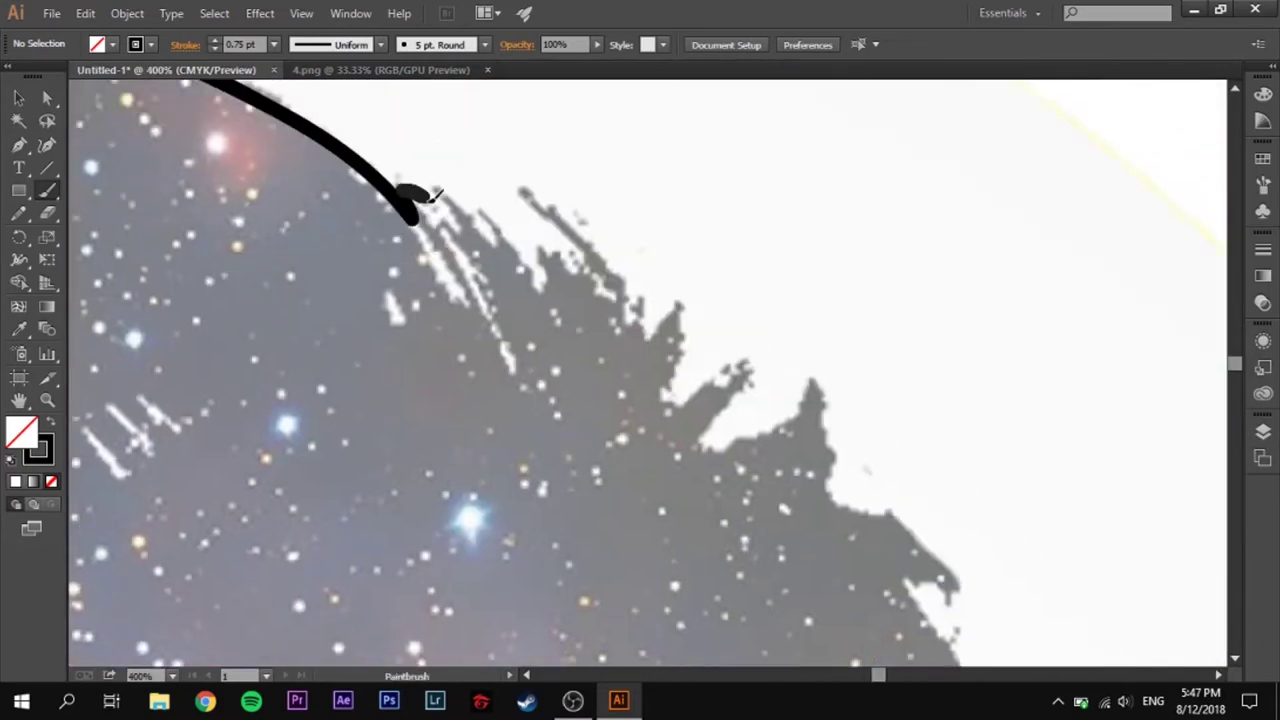
{"action": "mouse_move", "coordinate": [425, 198]}
{"action": "left_mouse_down"}
{"action": "mouse_move", "coordinate": [617, 268]}
{"action": "mouse_move", "coordinate": [743, 366]}
{"action": "left_mouse_up"}
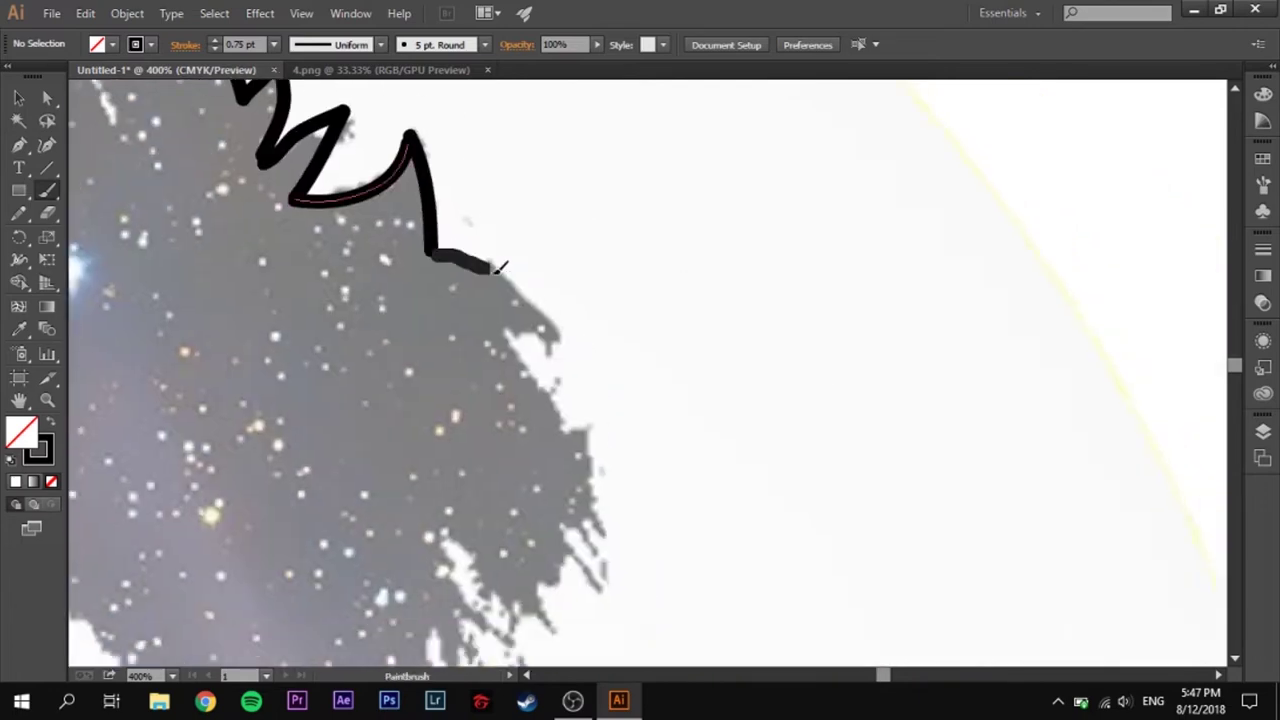
{"action": "left_click_drag", "start_coordinate": [500, 266], "coordinate": [491, 391]}
{"action": "left_click_drag", "start_coordinate": [718, 308], "coordinate": [634, 358]}
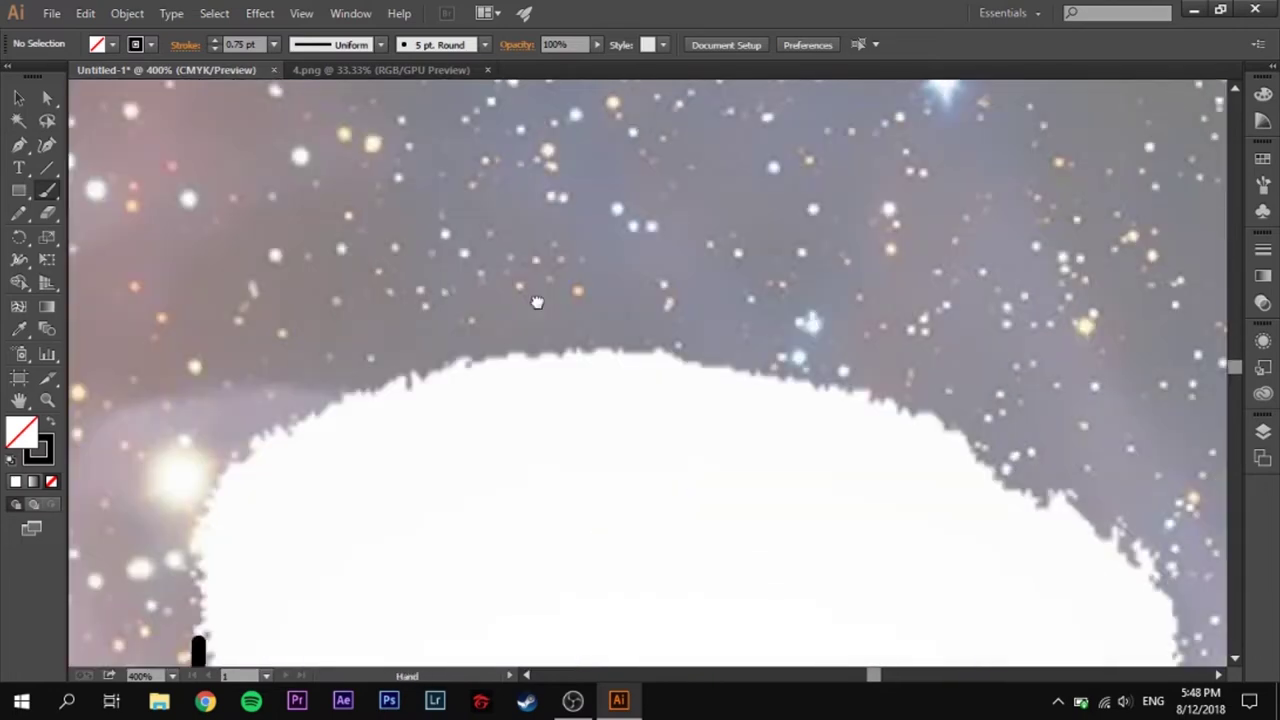
{"action": "mouse_move", "coordinate": [300, 664]}
{"action": "left_mouse_down"}
{"action": "mouse_move", "coordinate": [406, 316]}
{"action": "mouse_move", "coordinate": [1186, 286]}
{"action": "left_mouse_up"}
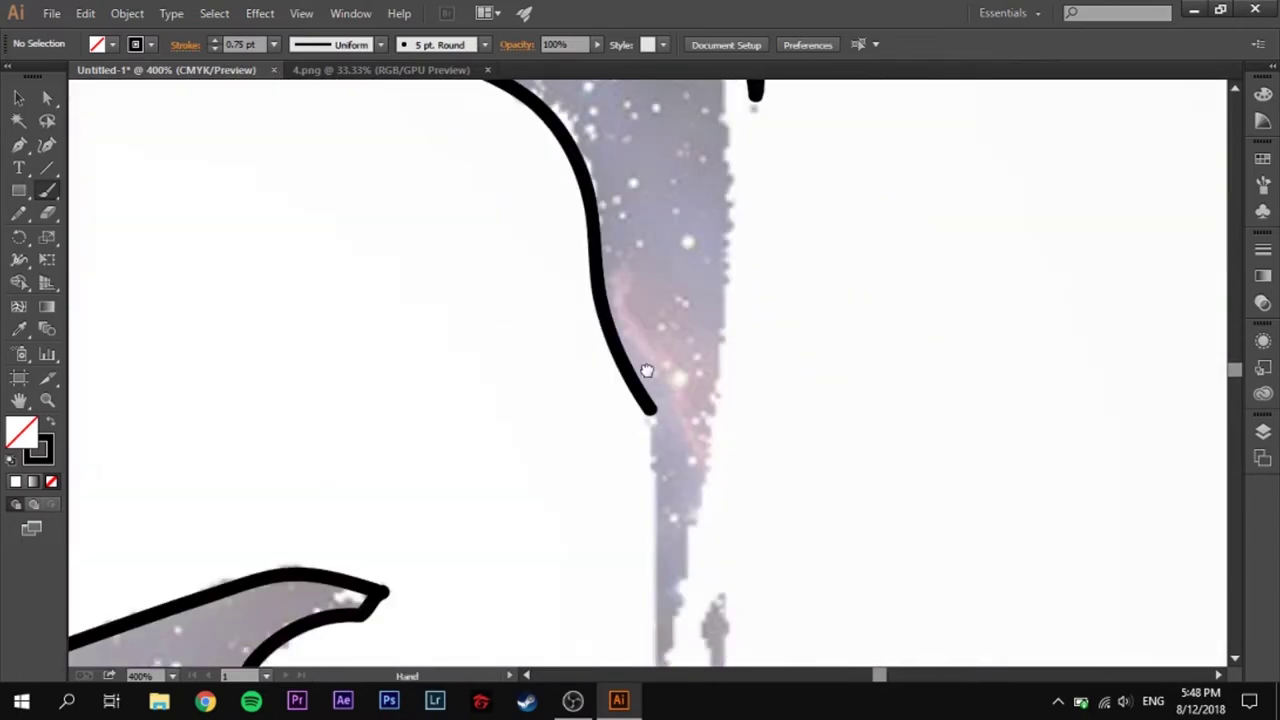
{"action": "left_click_drag", "start_coordinate": [810, 95], "coordinate": [634, 298]}
{"action": "left_click_drag", "start_coordinate": [643, 160], "coordinate": [572, 590]}
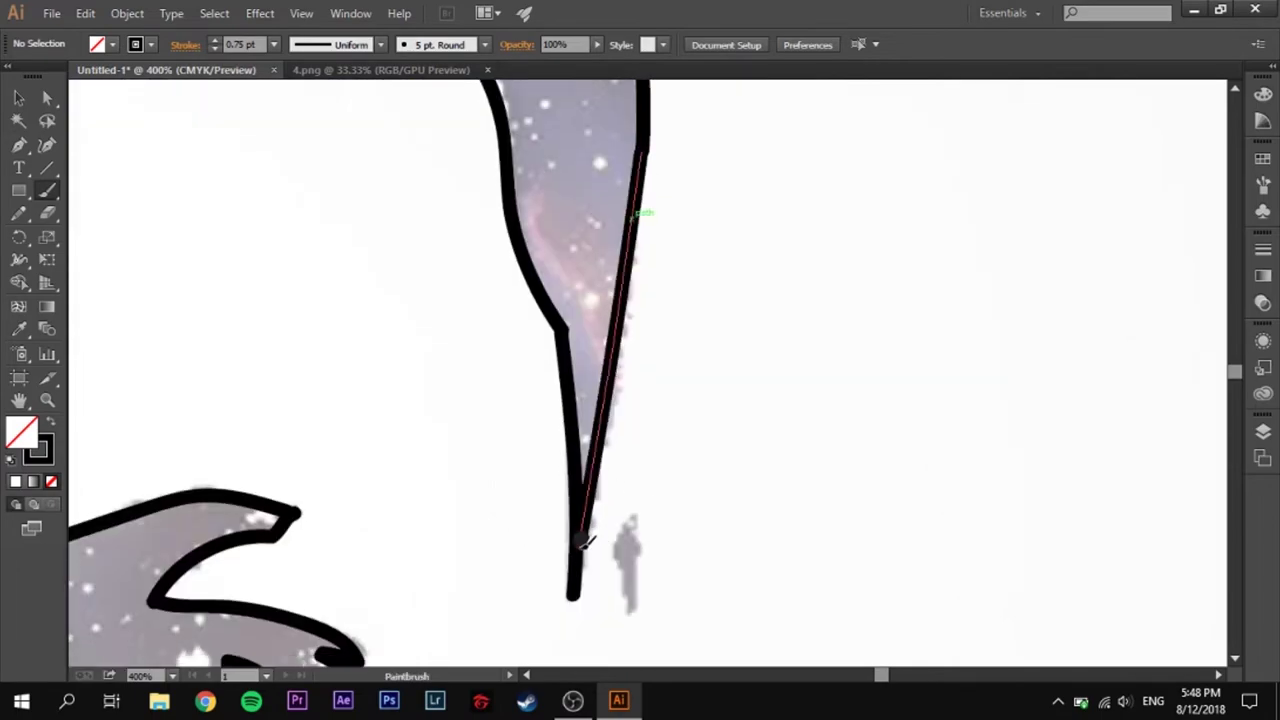
{"action": "left_click_drag", "start_coordinate": [595, 460], "coordinate": [601, 380]}
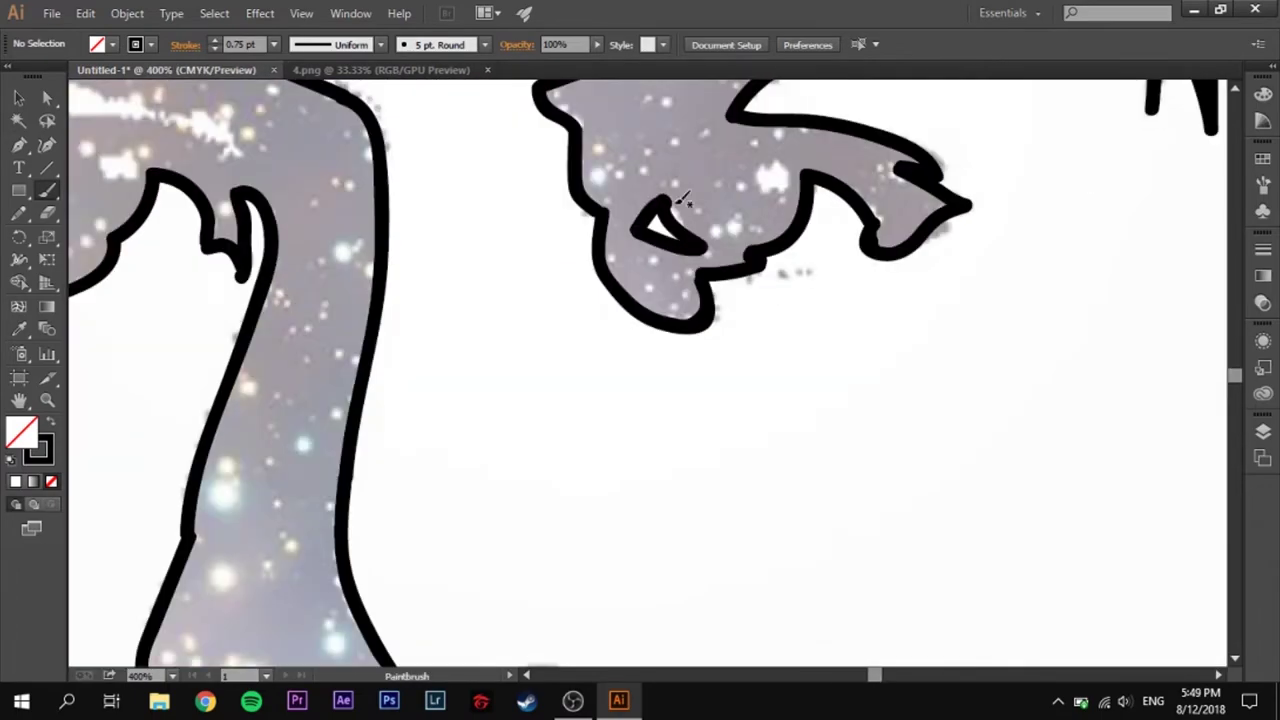
{"action": "left_click_drag", "start_coordinate": [706, 250], "coordinate": [666, 200]}
Outline the small eye shapes and the white streak on the shoulder.
{"action": "scroll", "coordinate": [765, 167], "scroll_direction": "up", "scroll_amount": 4}
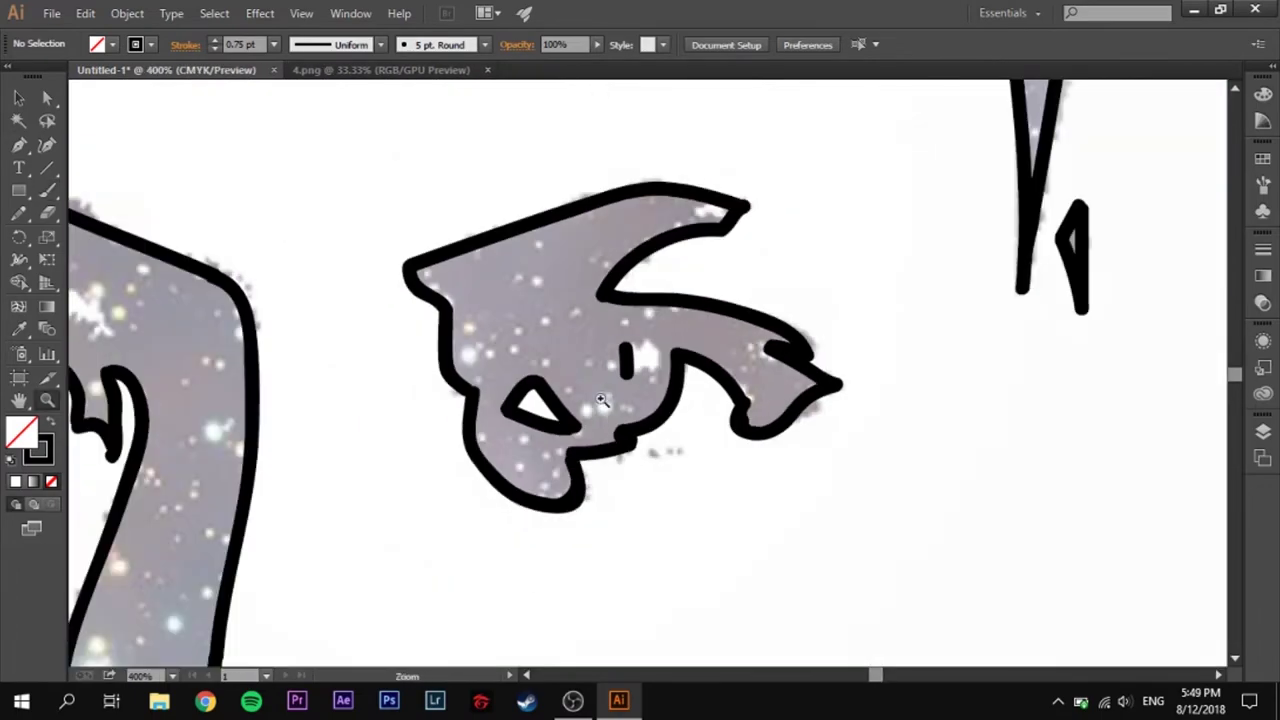
{"action": "scroll", "coordinate": [548, 325], "scroll_direction": "left", "scroll_amount": 5}
{"action": "left_click_drag", "start_coordinate": [545, 330], "coordinate": [548, 332]}
{"action": "scroll", "coordinate": [560, 340], "scroll_direction": "left", "scroll_amount": 4}
{"action": "left_click_drag", "start_coordinate": [640, 358], "coordinate": [642, 362]}
{"action": "scroll", "coordinate": [640, 380], "scroll_direction": "right", "scroll_amount": 5}
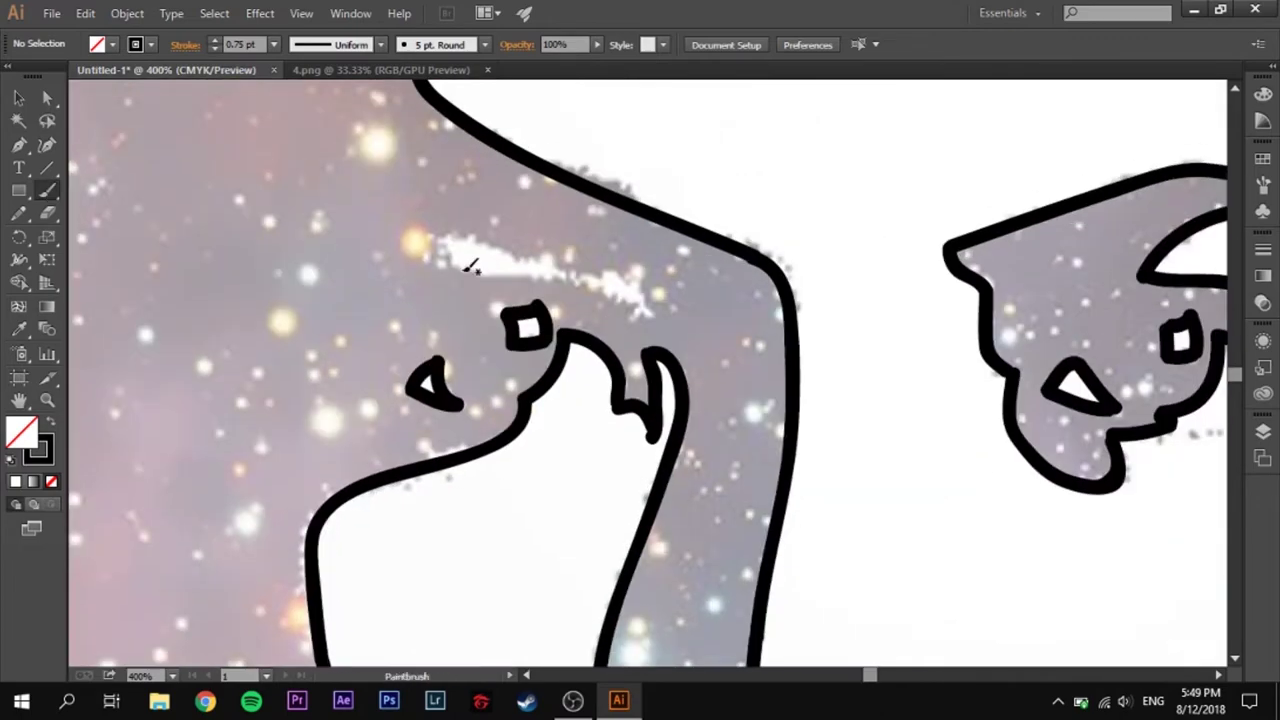
{"action": "left_click_drag", "start_coordinate": [425, 222], "coordinate": [430, 228]}
{"action": "scroll", "coordinate": [518, 353], "scroll_direction": "down", "scroll_amount": 6}
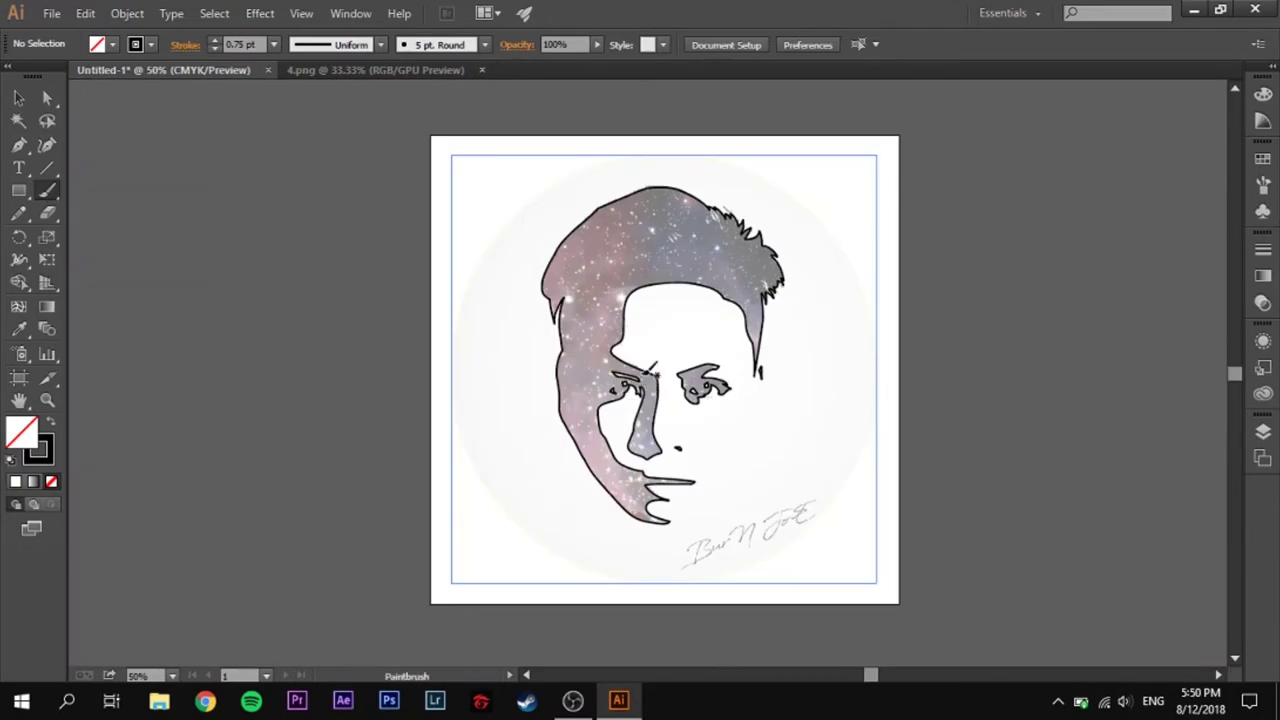
Select Layer 1, which holds the galaxy artwork, in the Layers panel.
{"action": "key", "text": "v"}
{"action": "left_click", "coordinate": [1264, 432]}
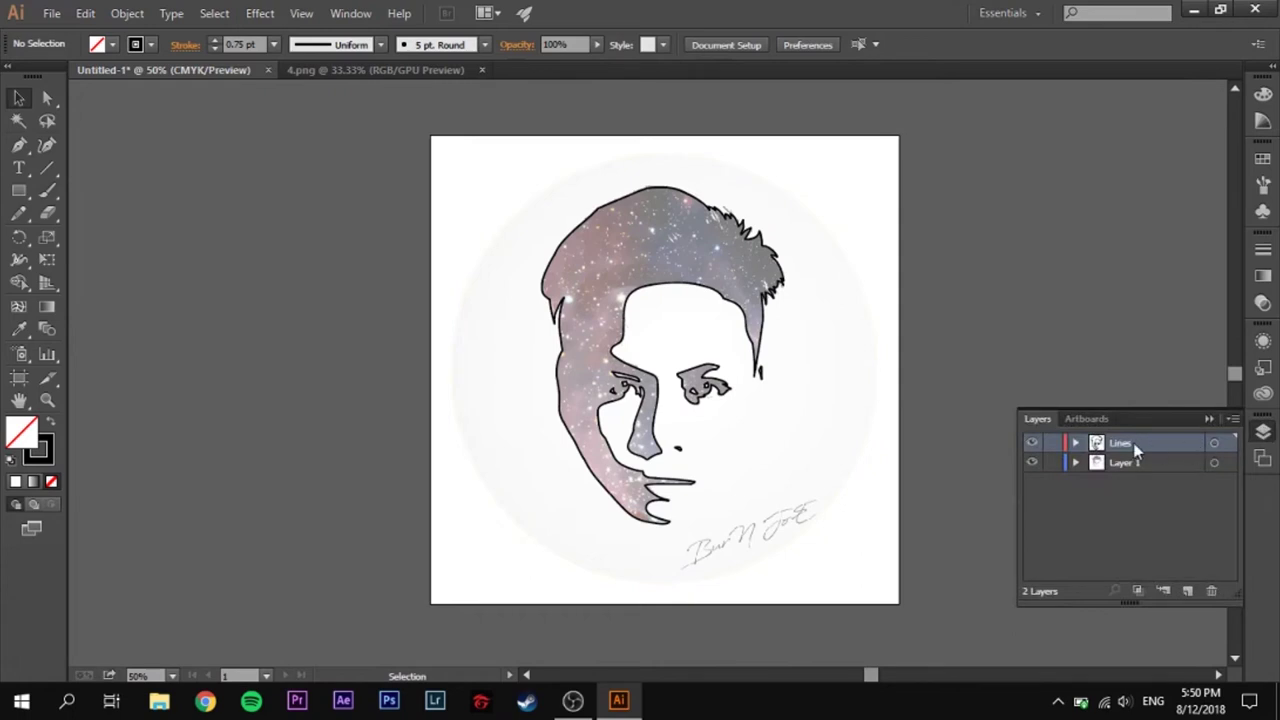
{"action": "left_click", "coordinate": [1118, 463]}
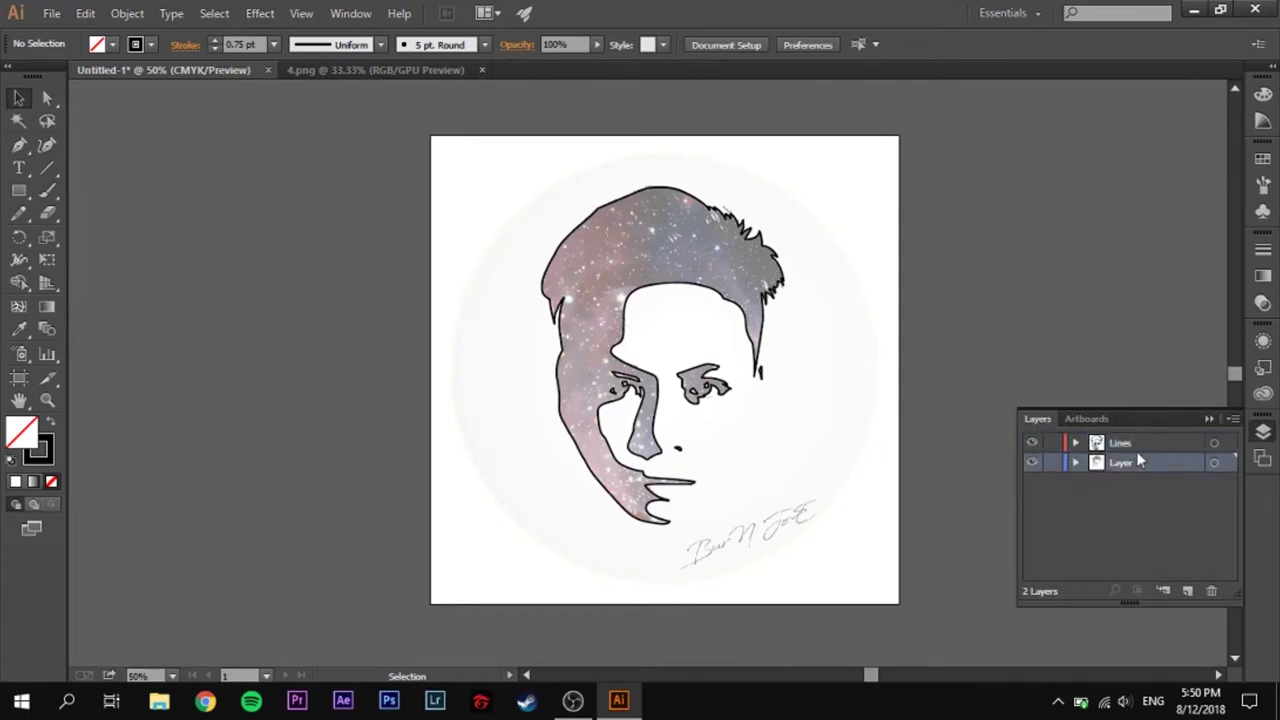
Delete Layer 1 with the galaxy image, confirming the deletion.
{"action": "left_click", "coordinate": [1210, 588]}
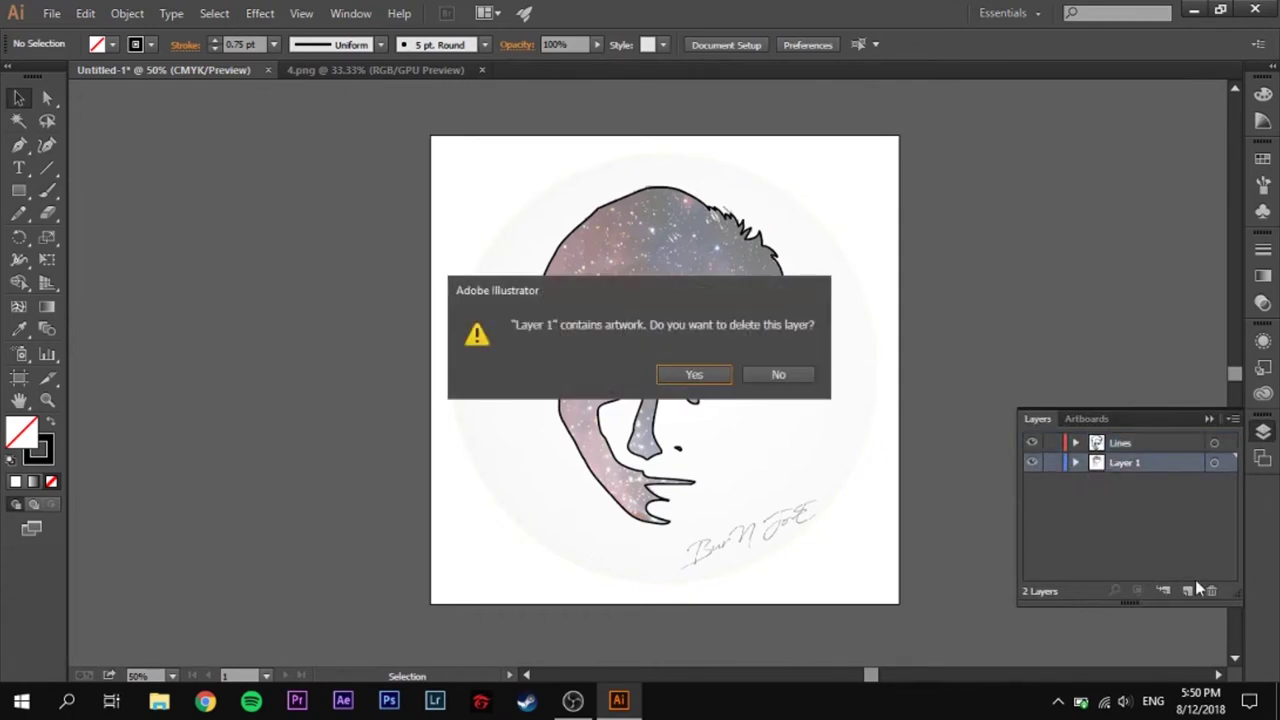
{"action": "left_click", "coordinate": [714, 379]}
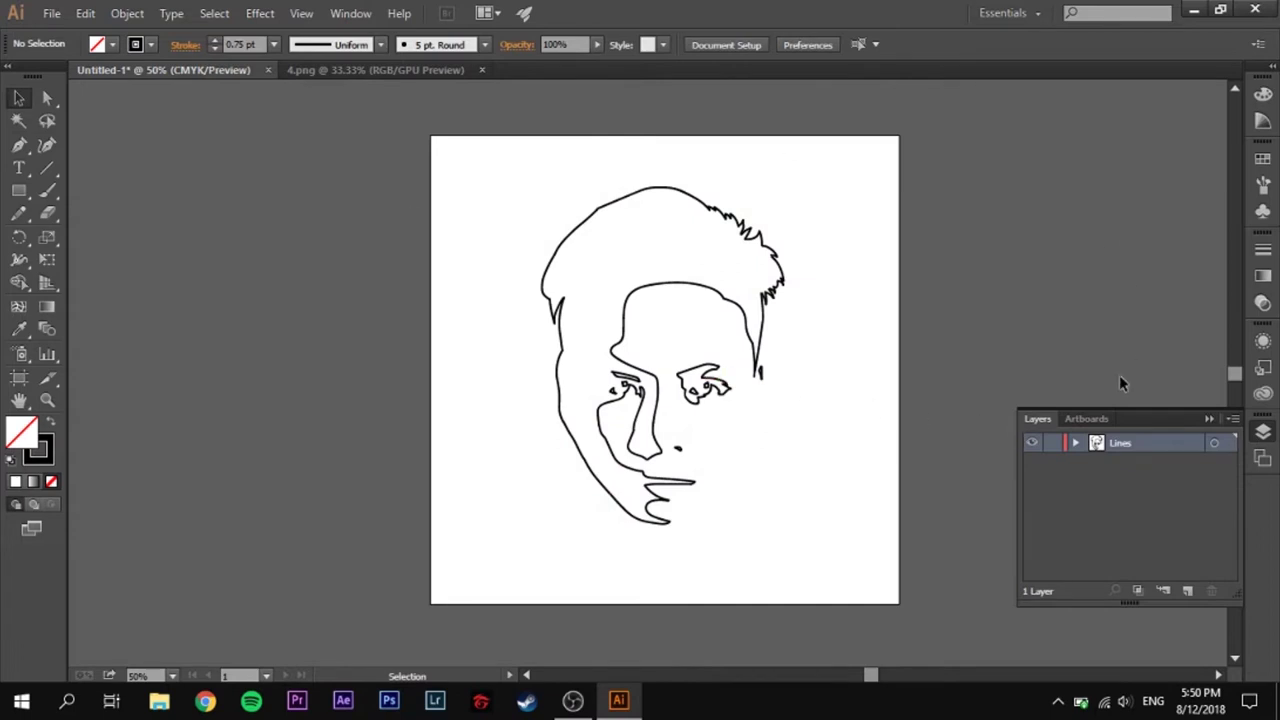
{"action": "left_click", "coordinate": [1207, 418]}
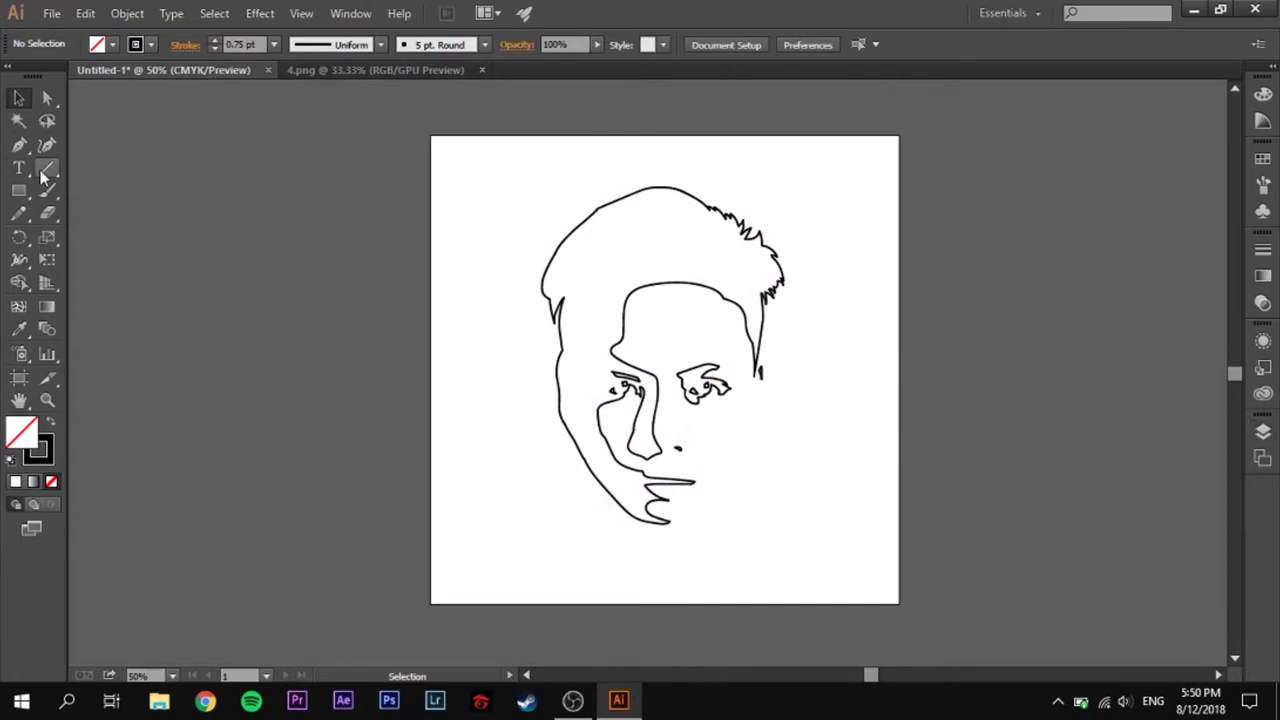
Switch to the Blob Brush, then back to the regular Paintbrush.
{"action": "right_click", "coordinate": [52, 200]}
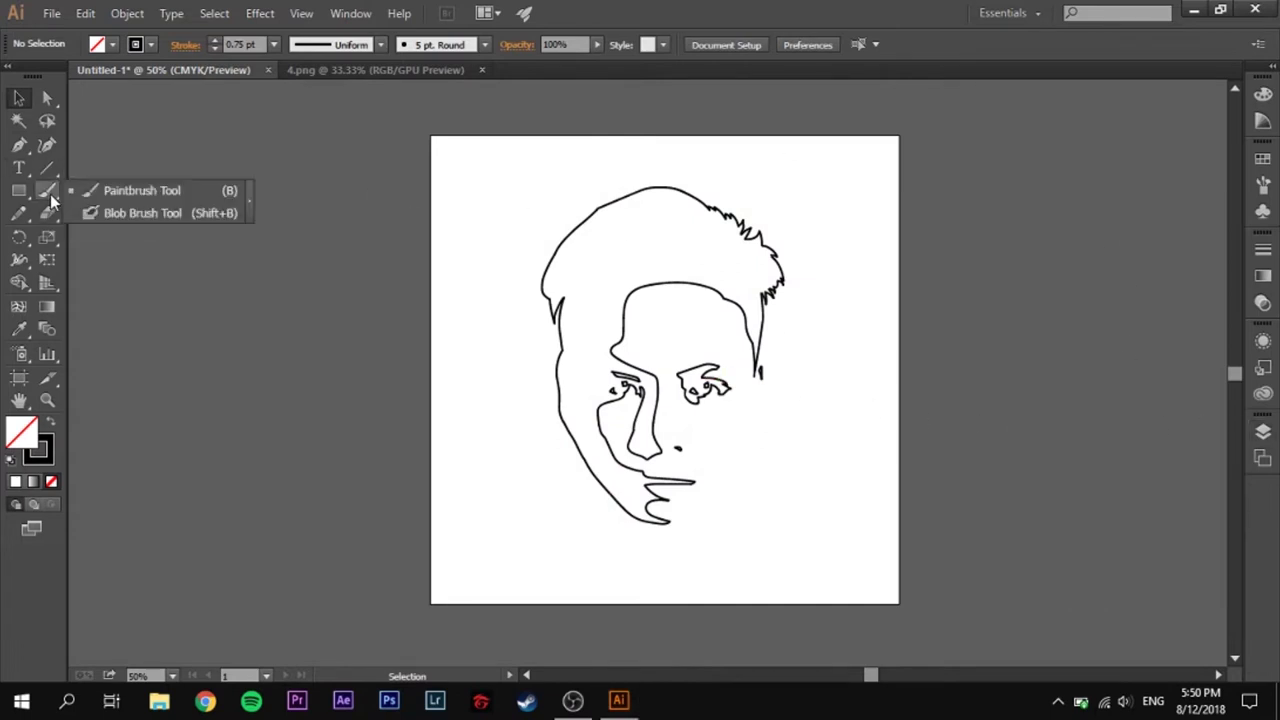
{"action": "left_click", "coordinate": [166, 216]}
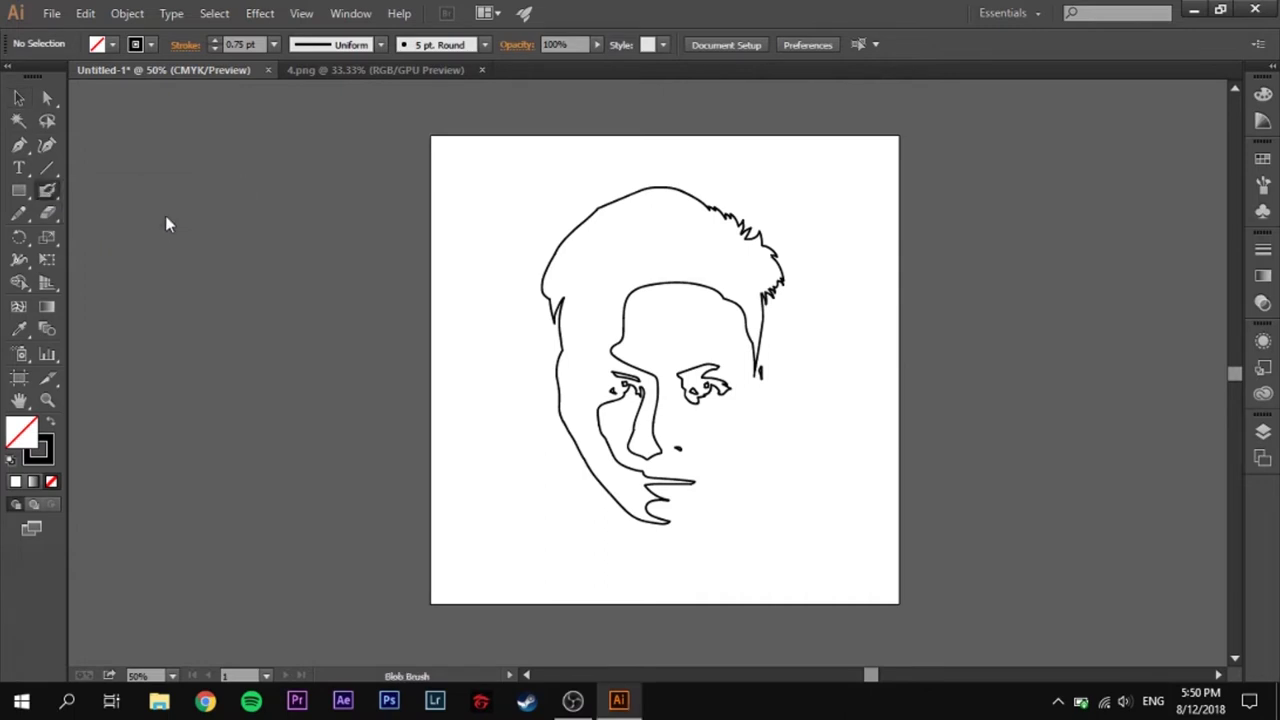
{"action": "left_click", "coordinate": [1263, 432]}
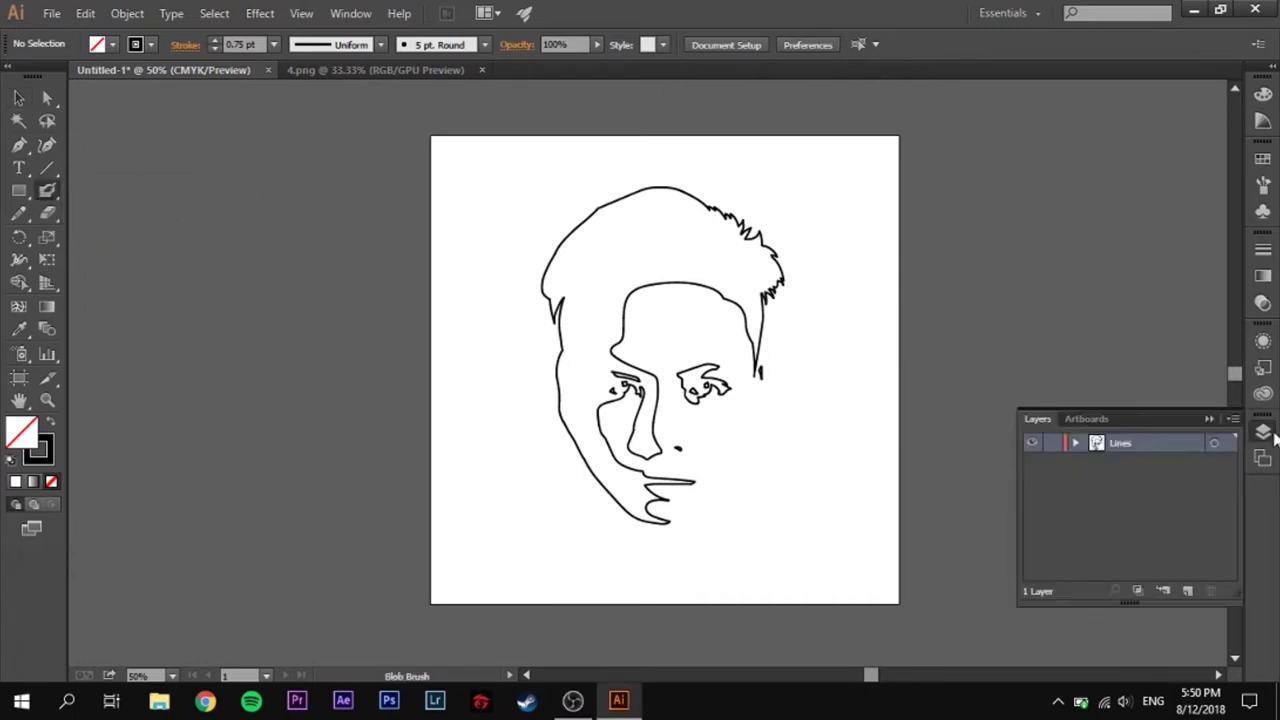
{"action": "right_click", "coordinate": [44, 196]}
{"action": "left_click", "coordinate": [98, 189]}
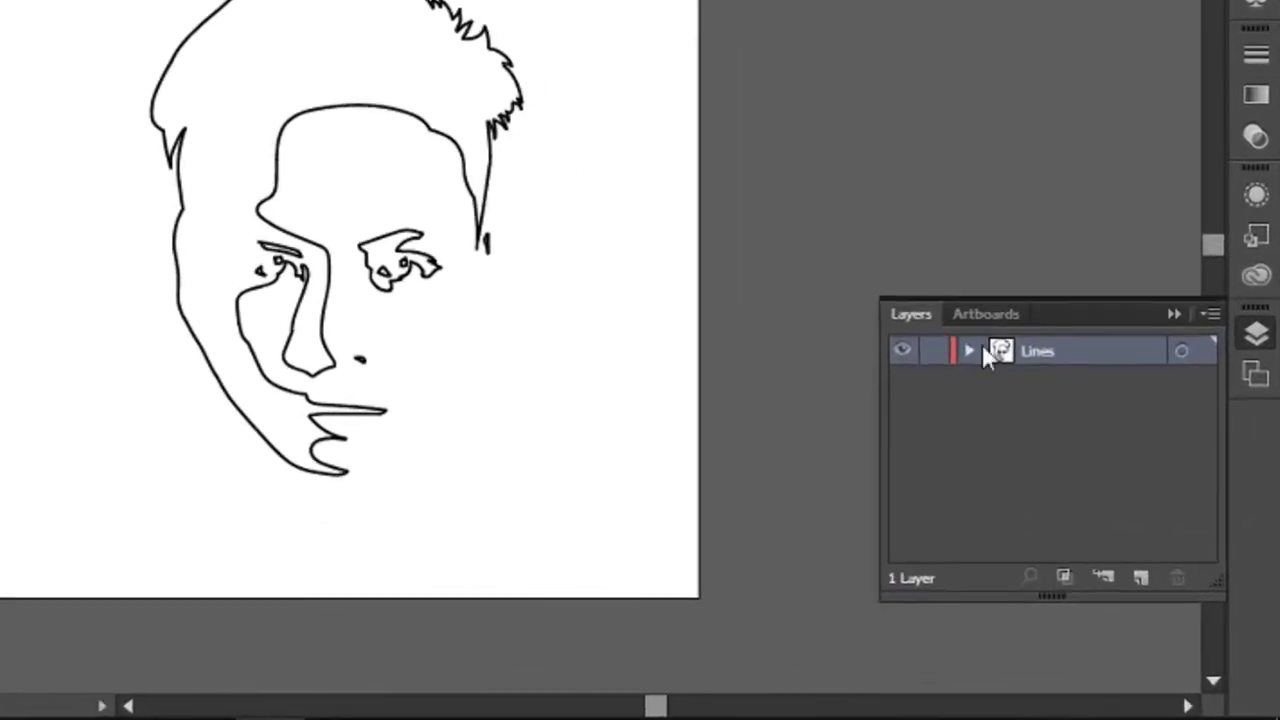
Add a layer named Colors and arrange it below the Lines layer.
{"action": "left_click", "coordinate": [1211, 313]}
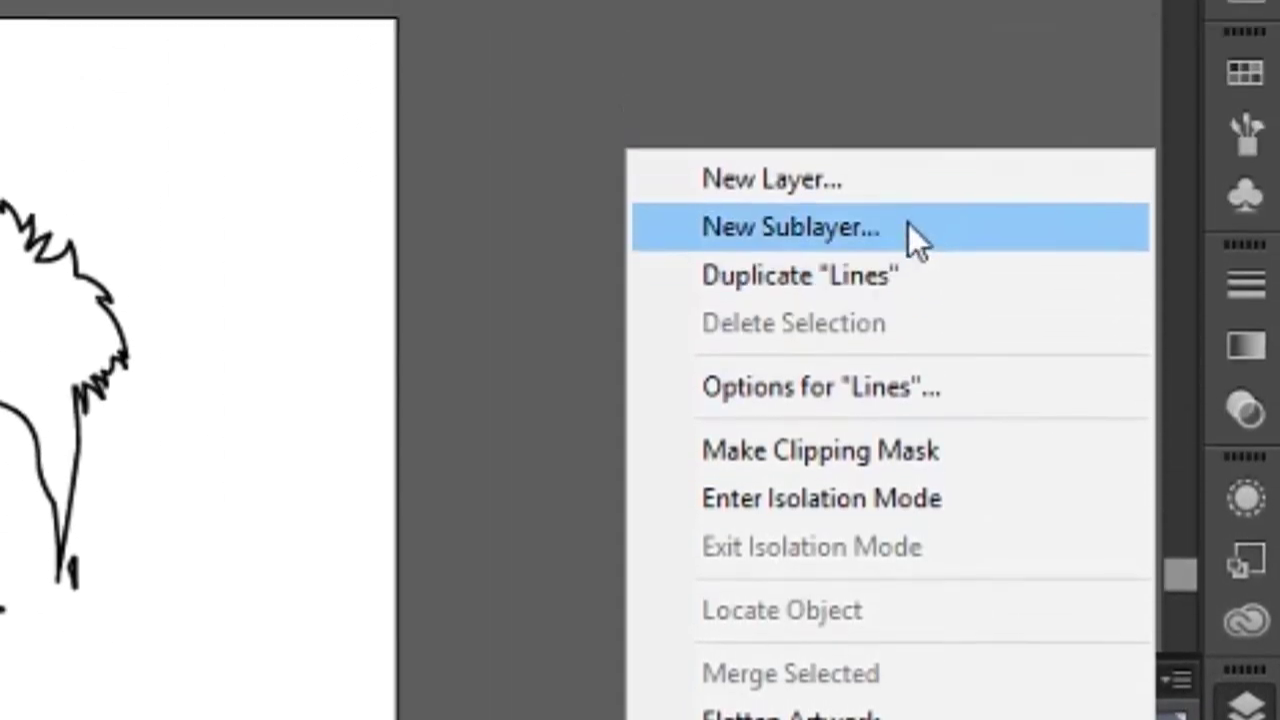
{"action": "left_click", "coordinate": [908, 227]}
{"action": "type", "text": "Colors"}
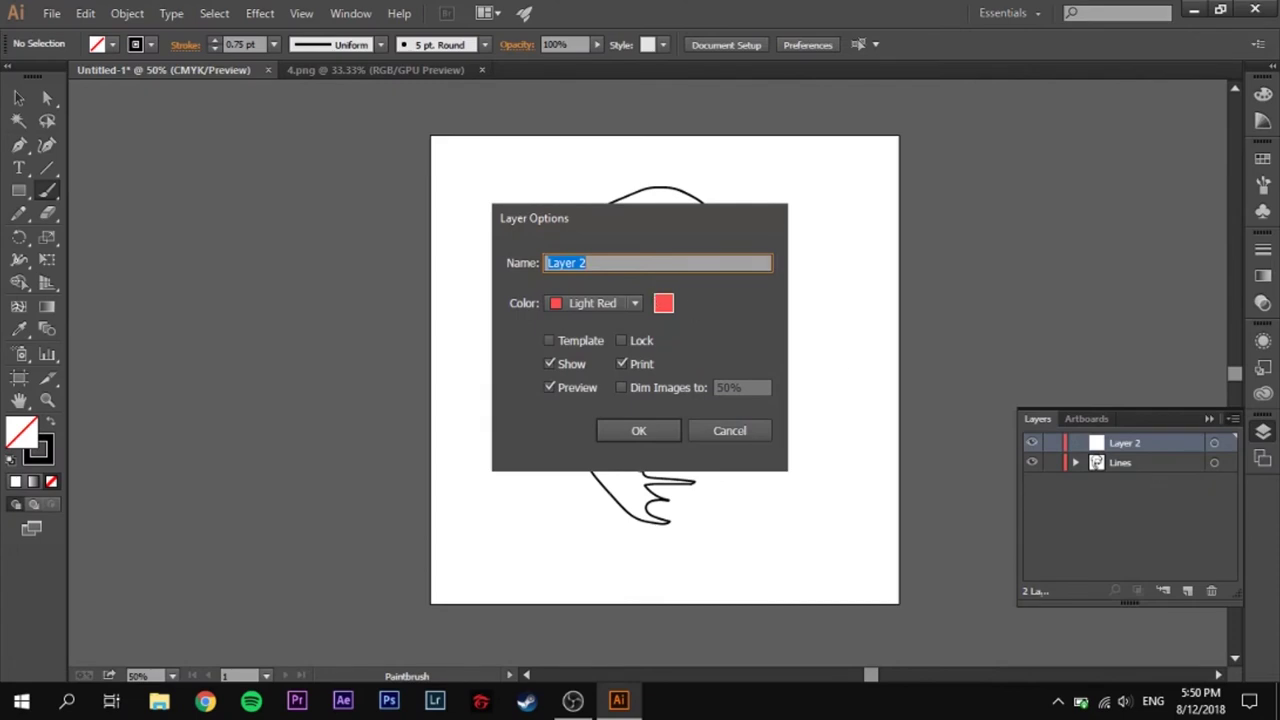
{"action": "left_click", "coordinate": [651, 428]}
{"action": "left_click_drag", "start_coordinate": [1140, 443], "coordinate": [1144, 464]}
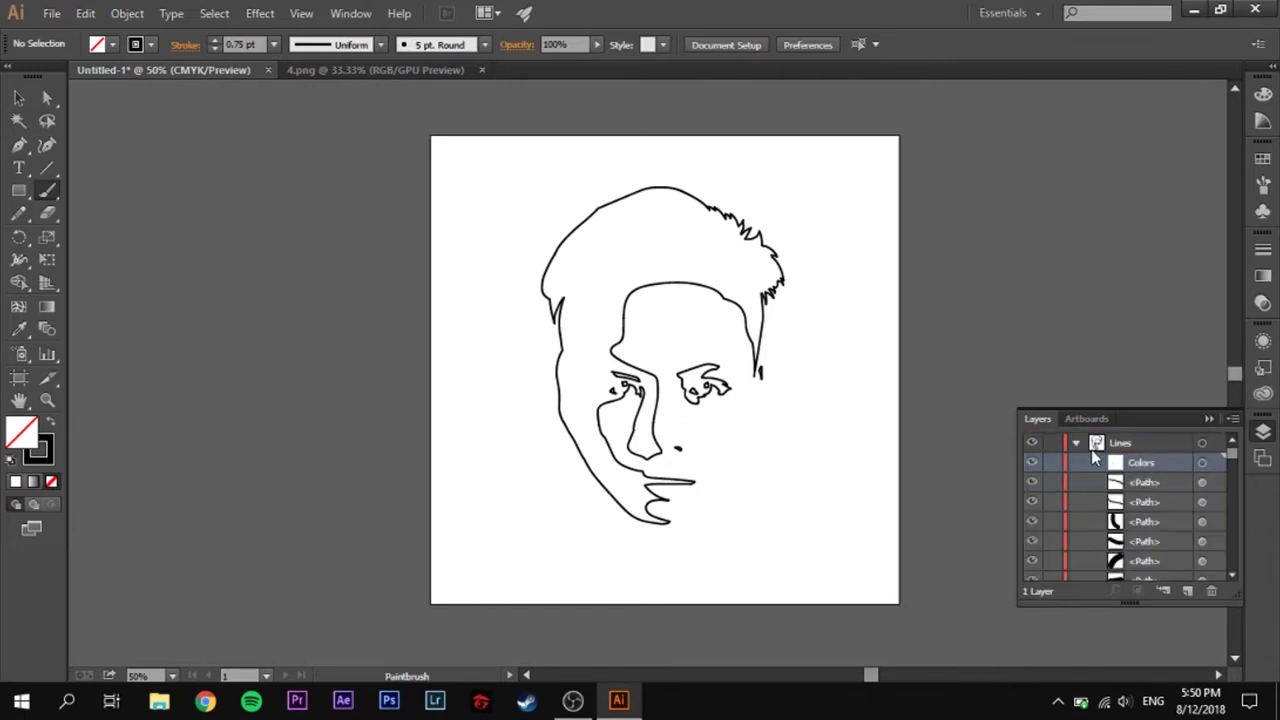
{"action": "key", "text": "ctrl+z"}
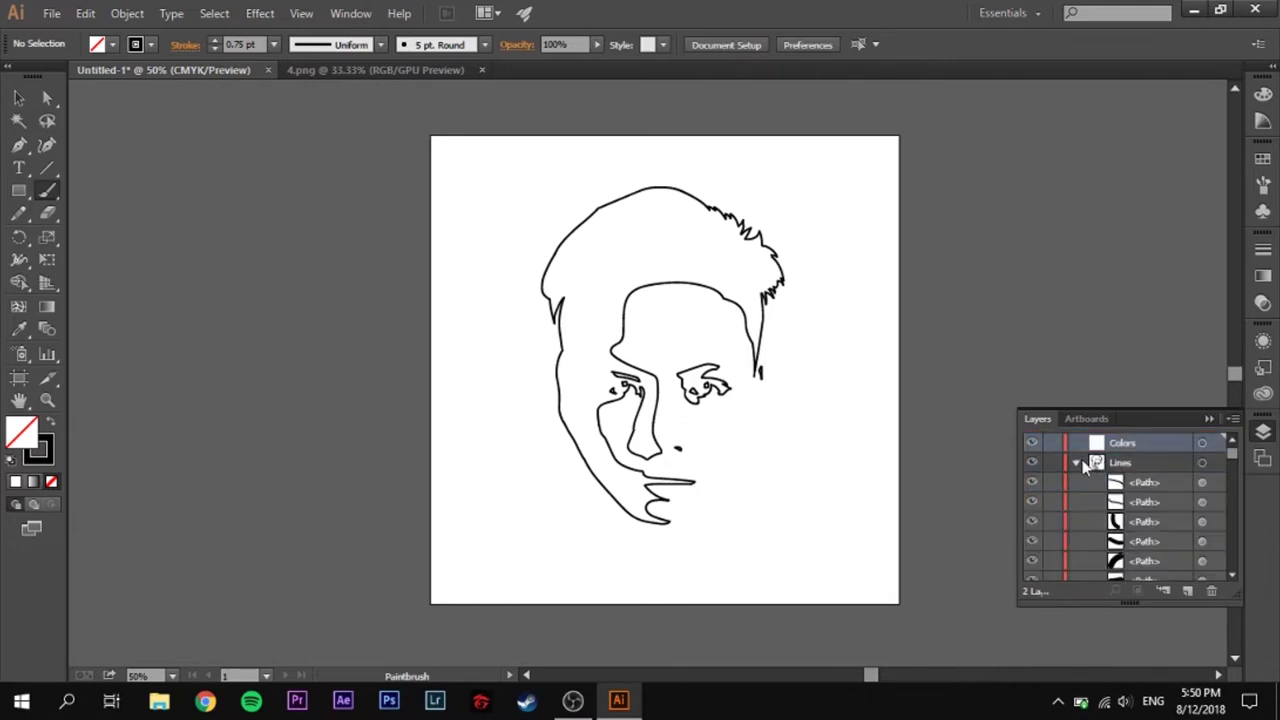
{"action": "left_click", "coordinate": [1077, 462]}
{"action": "left_click_drag", "start_coordinate": [1120, 462], "coordinate": [1138, 443]}
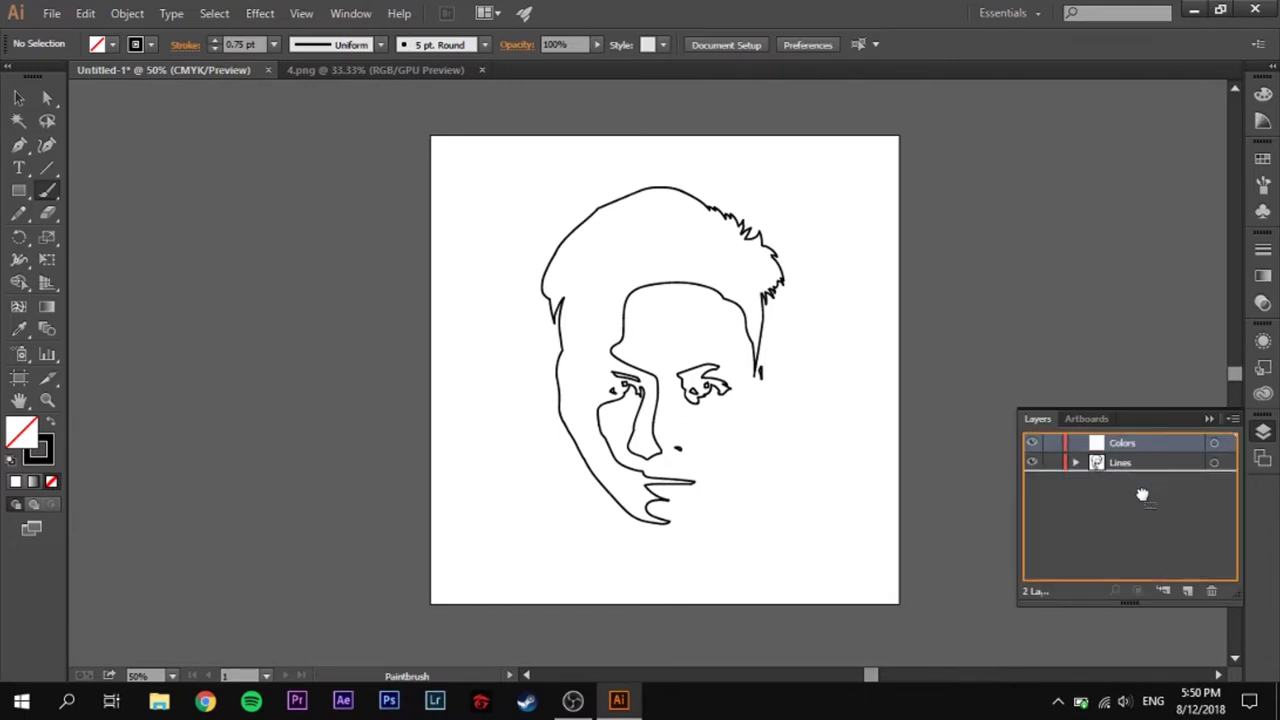
Switch to the Blob Brush and zoom in on the face drawing.
{"action": "left_click", "coordinate": [1209, 419]}
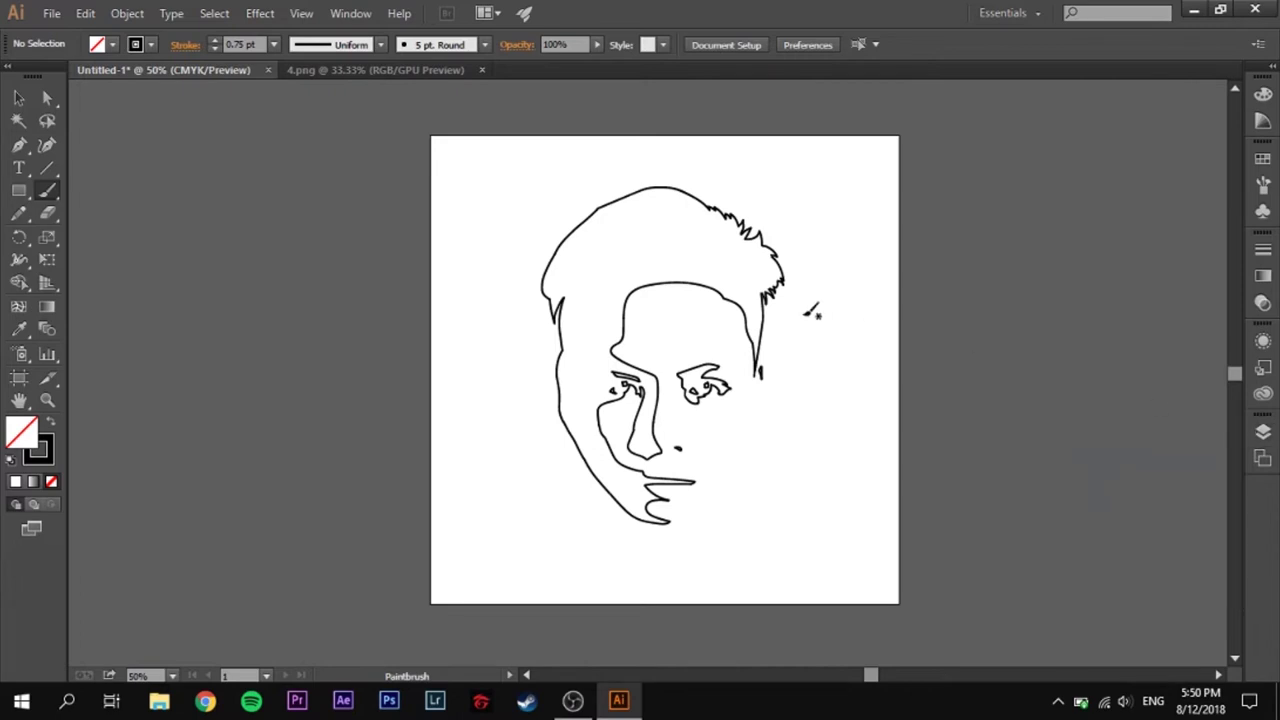
{"action": "left_click_drag", "start_coordinate": [44, 194], "coordinate": [77, 210]}
{"action": "key", "text": "ctrl+equal"}
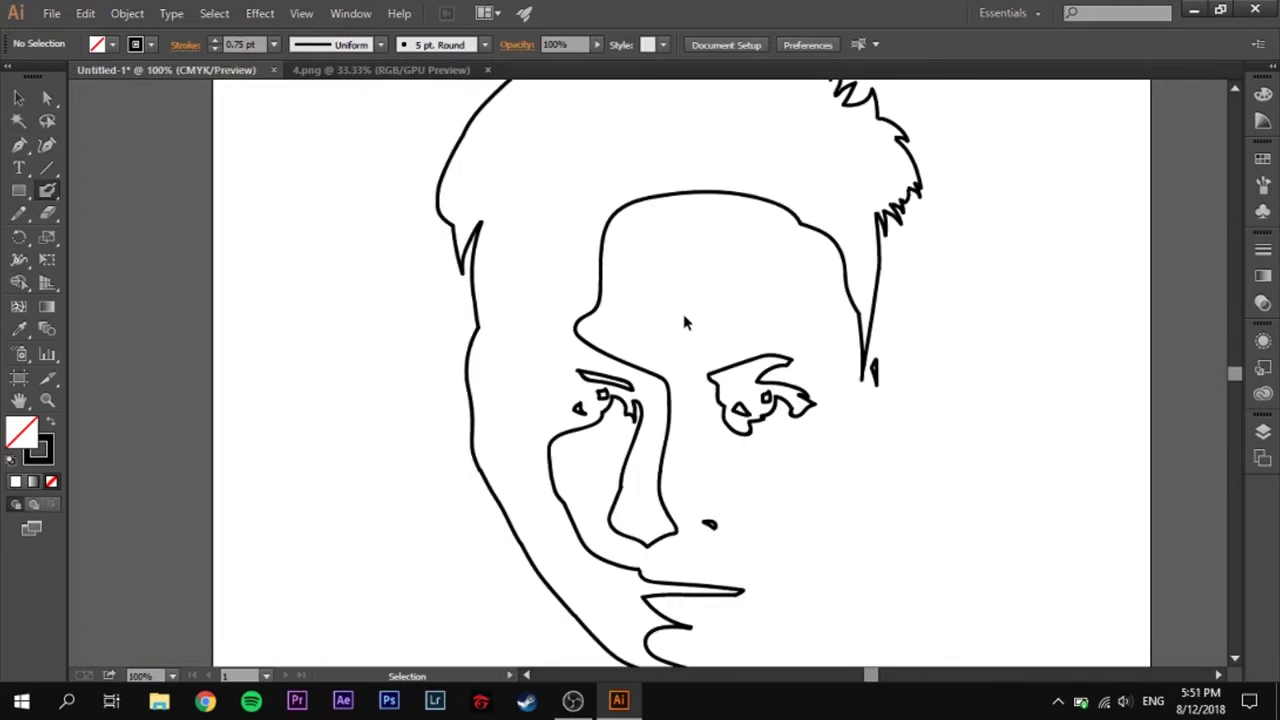
Zoom to 200% on the head and set the brush size to 10 pt.
{"action": "key", "text": "ctrl+equal"}
{"action": "key", "text": "ctrl+equal"}
{"action": "key", "text": "ctrl+equal"}
{"action": "scroll", "coordinate": [429, 350], "scroll_direction": "up", "scroll_amount": 3}
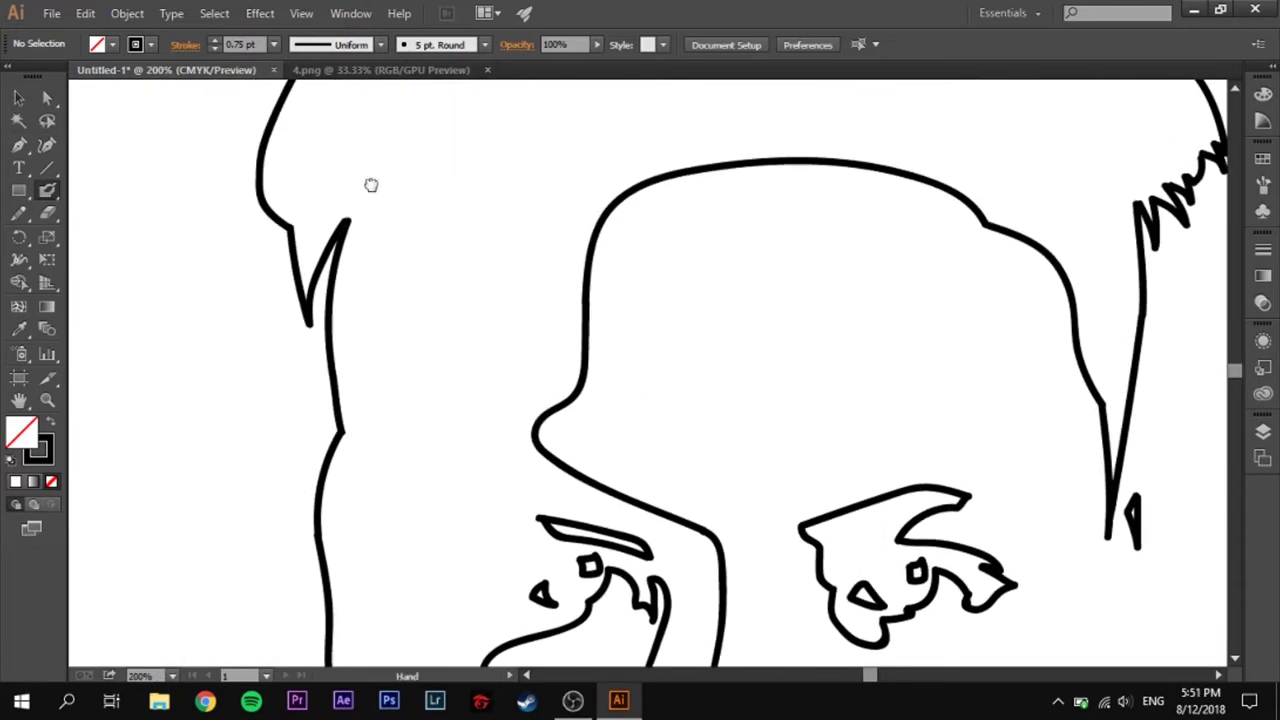
{"action": "scroll", "coordinate": [369, 183], "scroll_direction": "up", "scroll_amount": 3}
{"action": "left_click", "coordinate": [272, 45]}
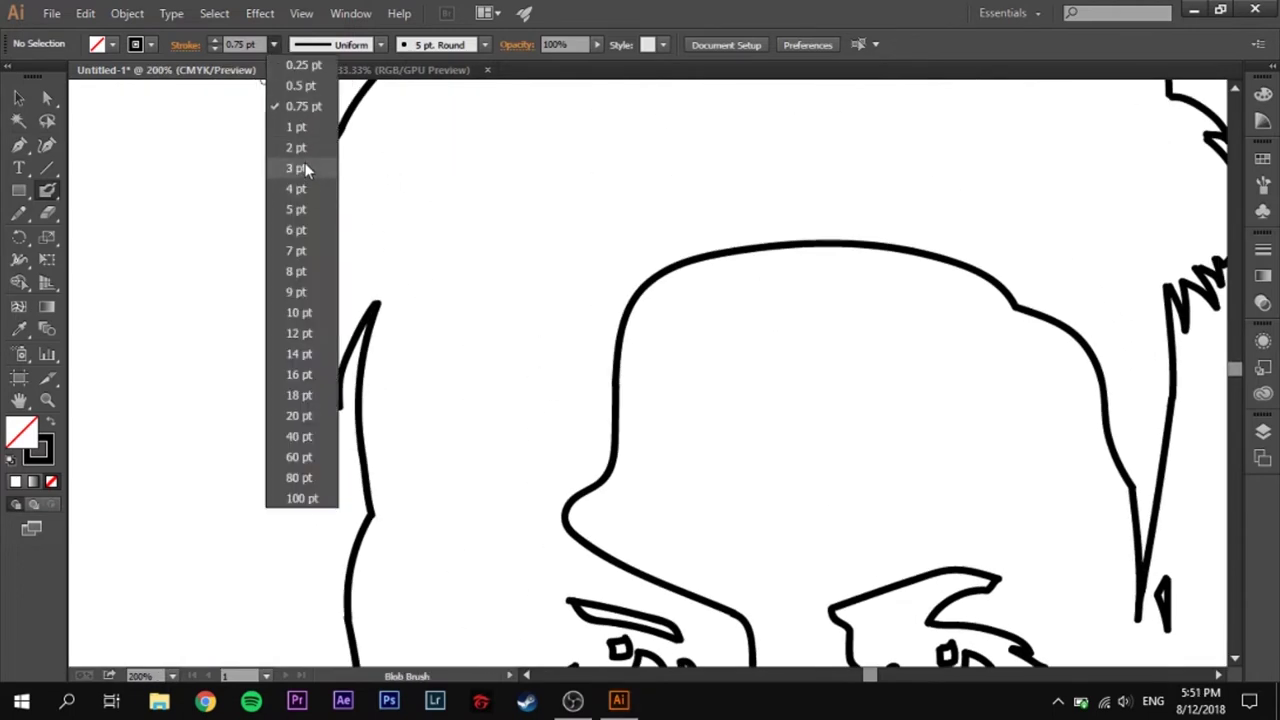
{"action": "left_click", "coordinate": [310, 218]}
{"action": "left_click", "coordinate": [272, 45]}
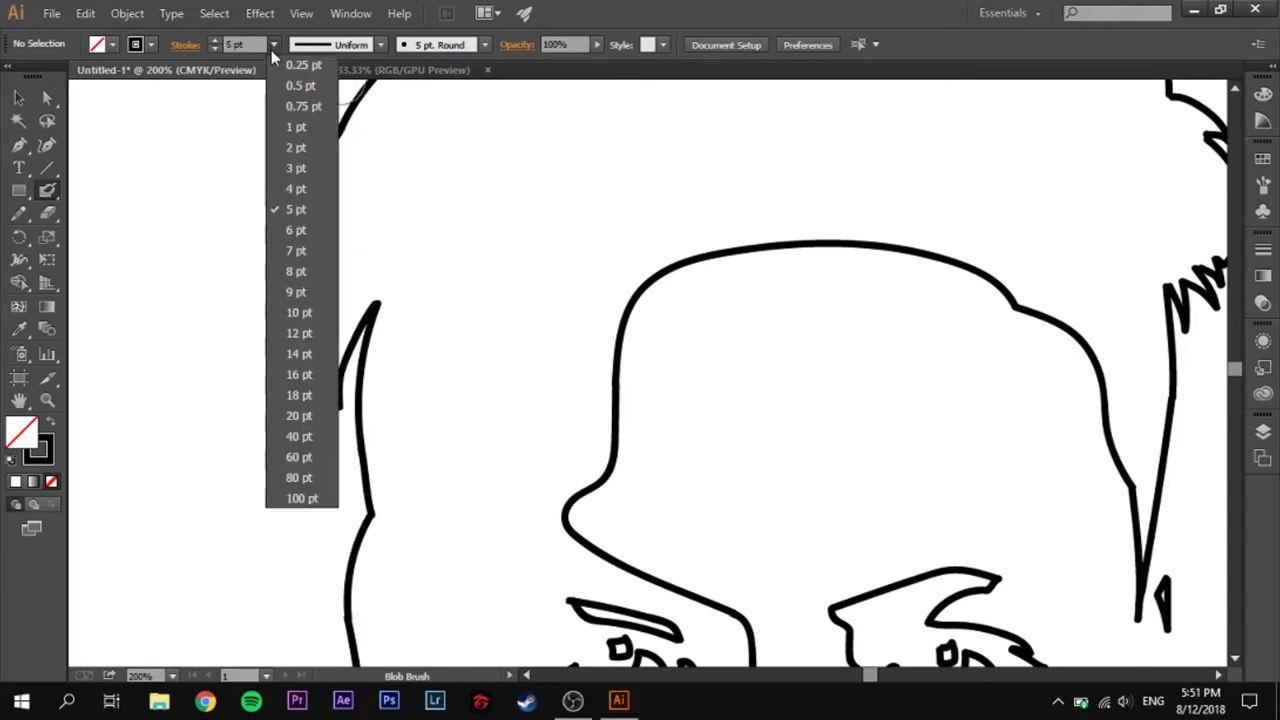
{"action": "left_click", "coordinate": [299, 312]}
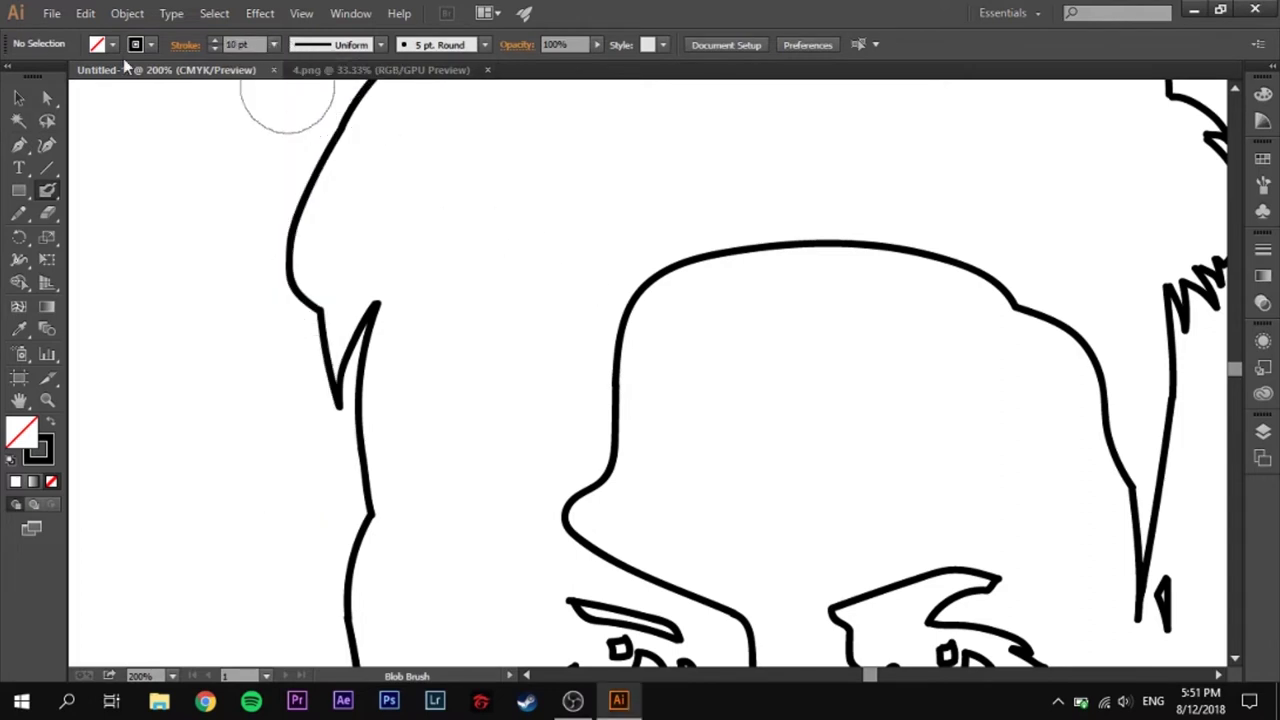
Set the stroke colour to None and the fill colour to grey.
{"action": "left_click", "coordinate": [153, 47]}
{"action": "left_click", "coordinate": [153, 47]}
{"action": "left_click", "coordinate": [150, 46]}
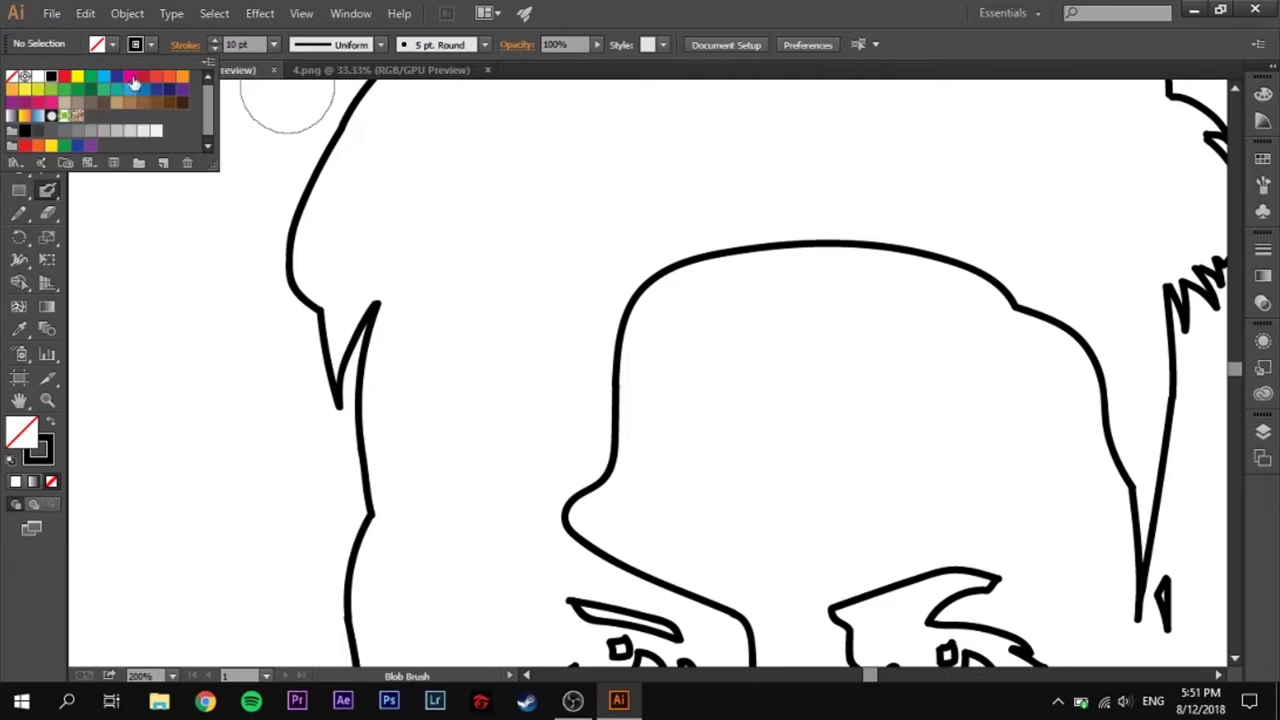
{"action": "left_click", "coordinate": [13, 77]}
{"action": "left_click", "coordinate": [135, 47]}
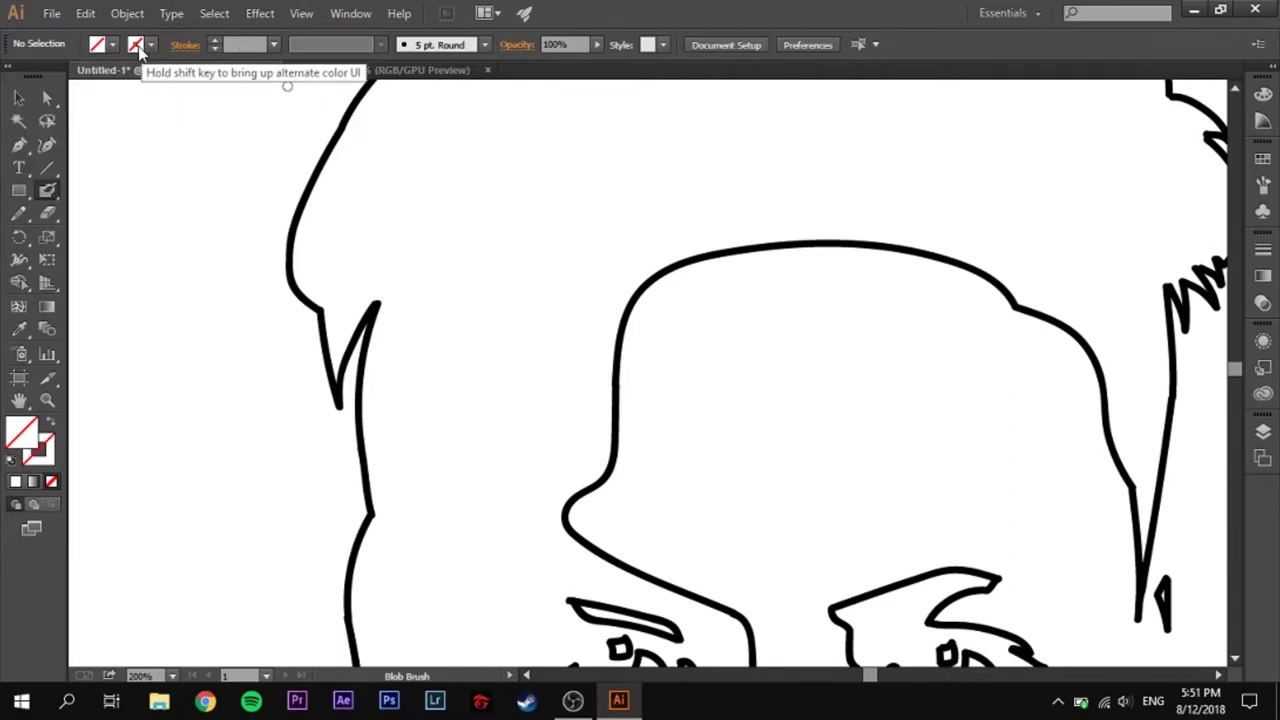
{"action": "left_click", "coordinate": [113, 45]}
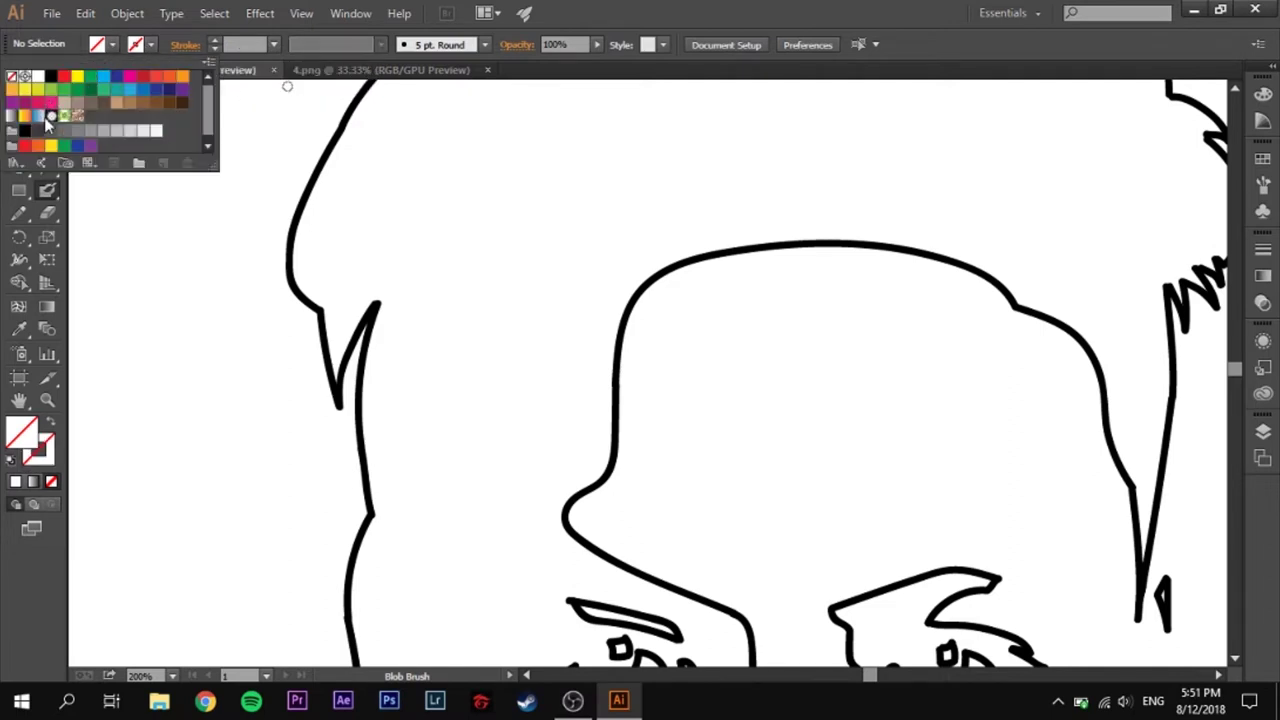
{"action": "left_click", "coordinate": [91, 132]}
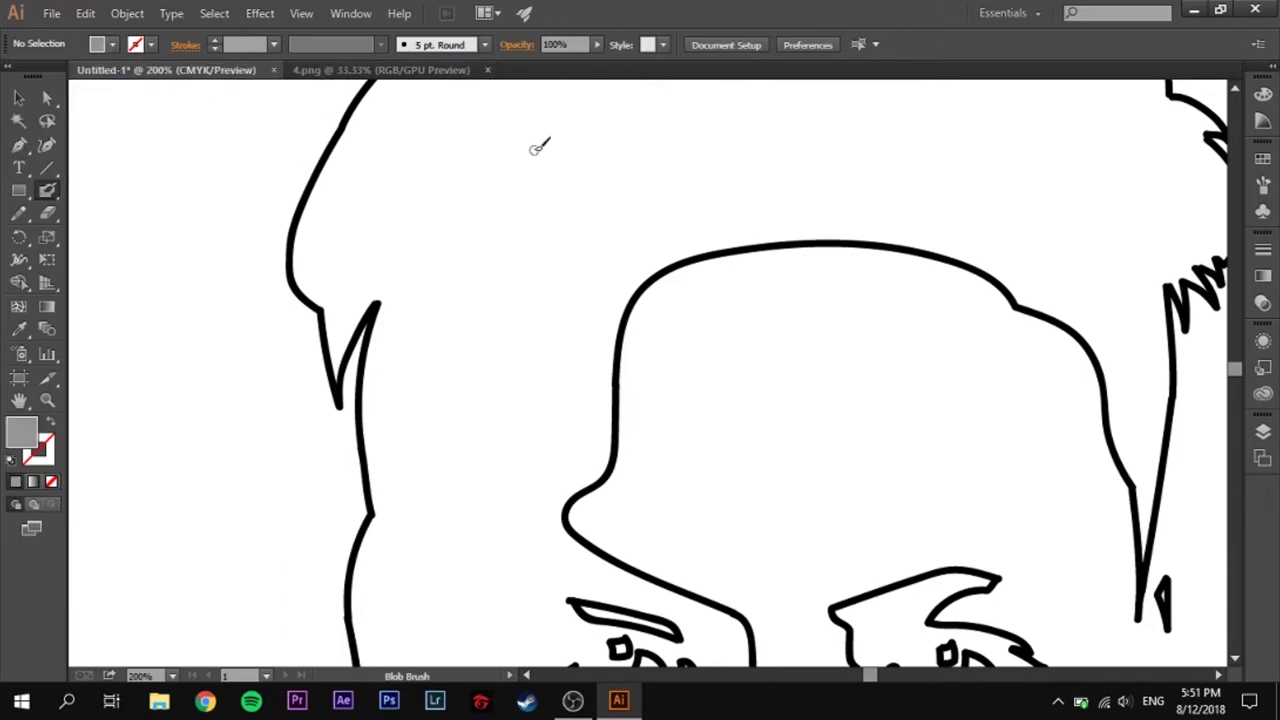
Swap fill and stroke colours and set the brush weight to 14 pt.
{"action": "left_click", "coordinate": [1263, 432]}
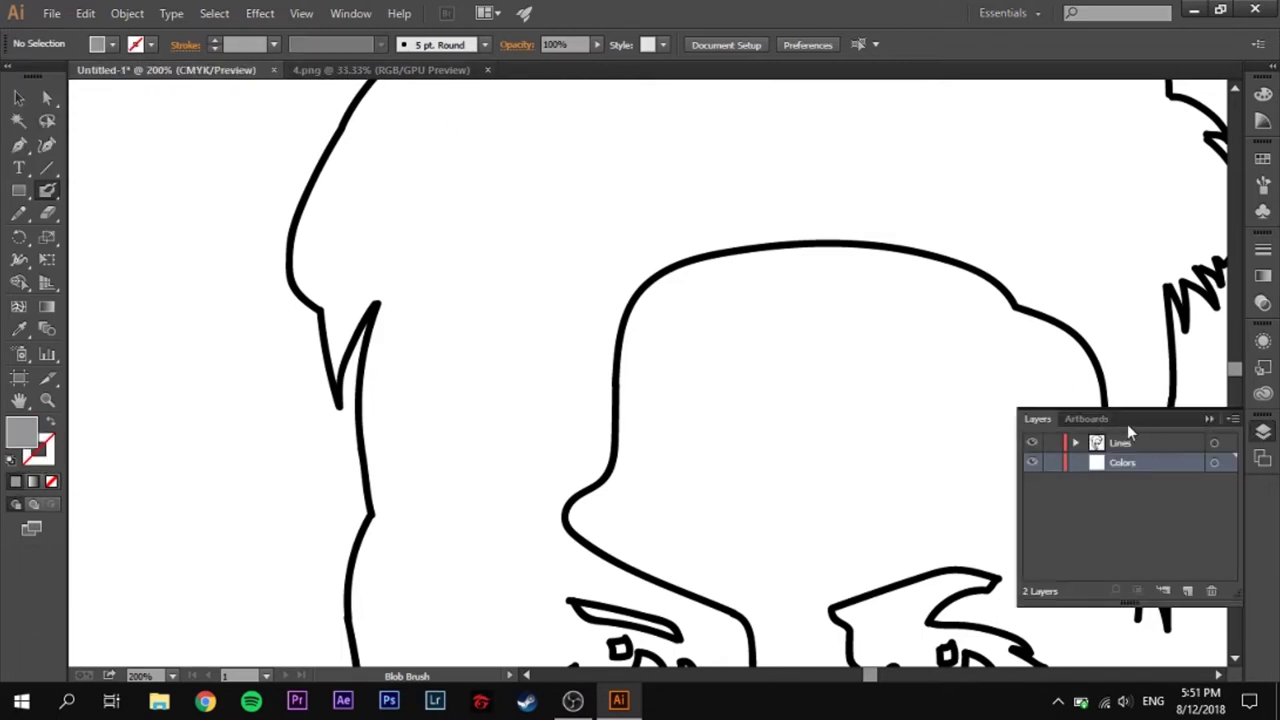
{"action": "left_click", "coordinate": [1262, 445]}
{"action": "key", "text": "shift+x"}
{"action": "left_click", "coordinate": [273, 44]}
{"action": "left_click", "coordinate": [299, 312]}
{"action": "left_click", "coordinate": [273, 44]}
{"action": "left_click", "coordinate": [299, 353]}
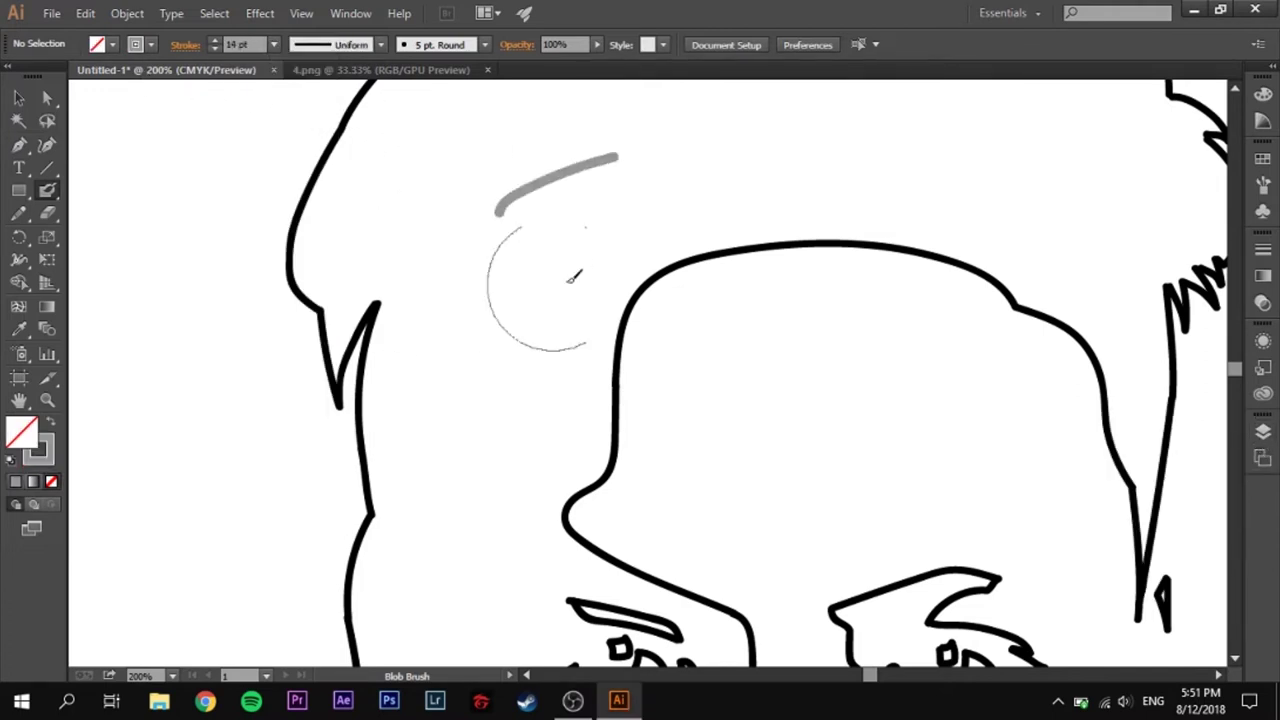
Paint thick 14 pt grey Blob Brush strokes across the hair and top of the head.
{"action": "left_click_drag", "start_coordinate": [458, 320], "coordinate": [617, 147]}
{"action": "mouse_move", "coordinate": [480, 177]}
{"action": "left_mouse_down"}
{"action": "mouse_move", "coordinate": [454, 434]}
{"action": "mouse_move", "coordinate": [1040, 395]}
{"action": "left_mouse_up"}
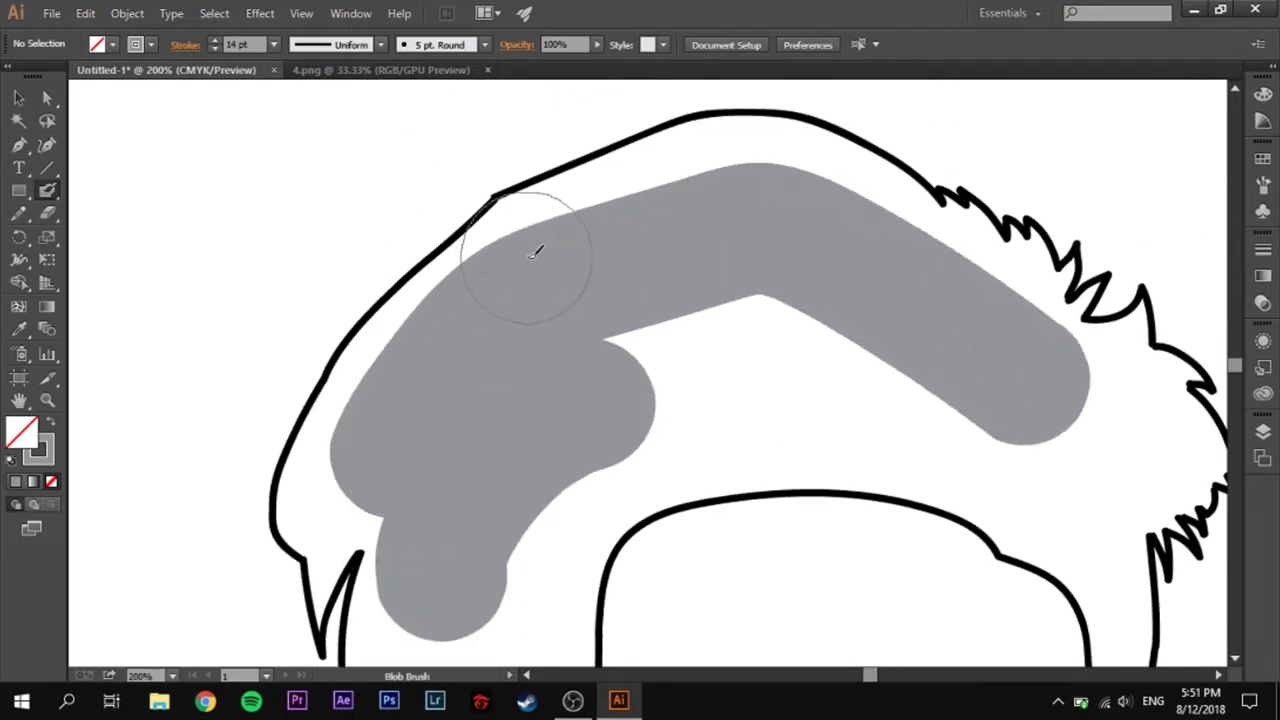
{"action": "left_click_drag", "start_coordinate": [535, 252], "coordinate": [650, 267]}
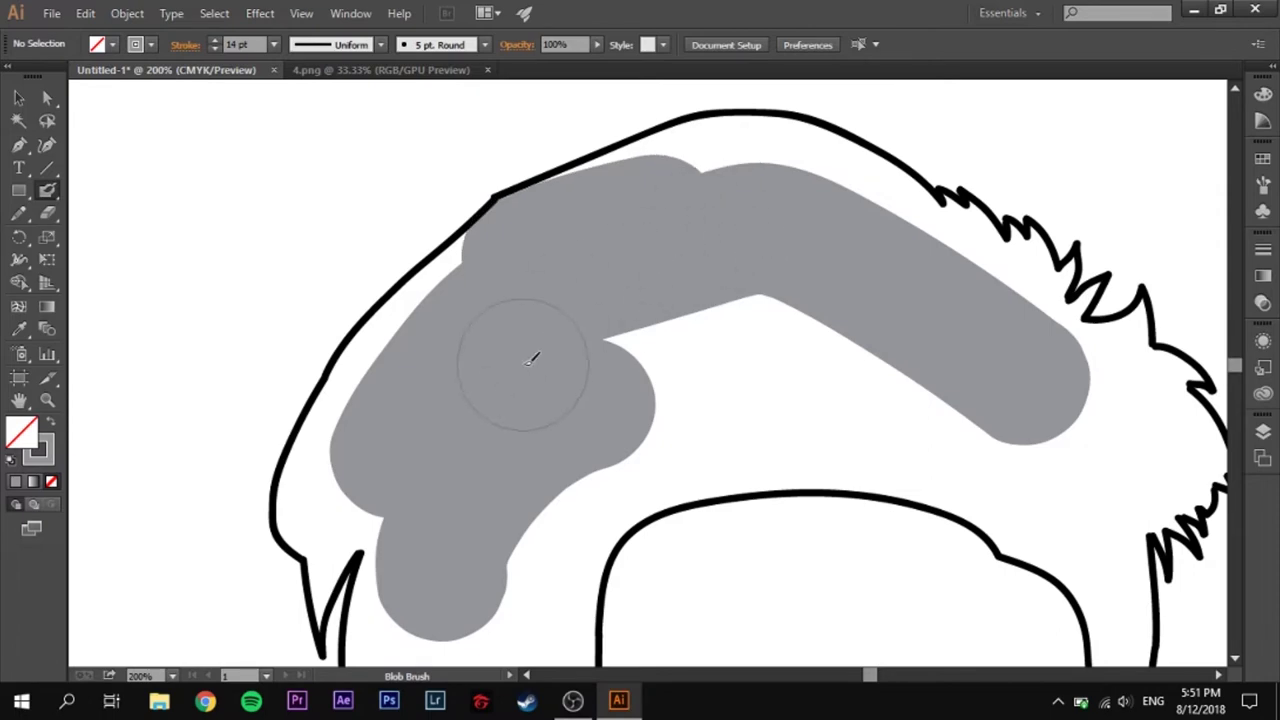
{"action": "left_click_drag", "start_coordinate": [577, 351], "coordinate": [658, 397]}
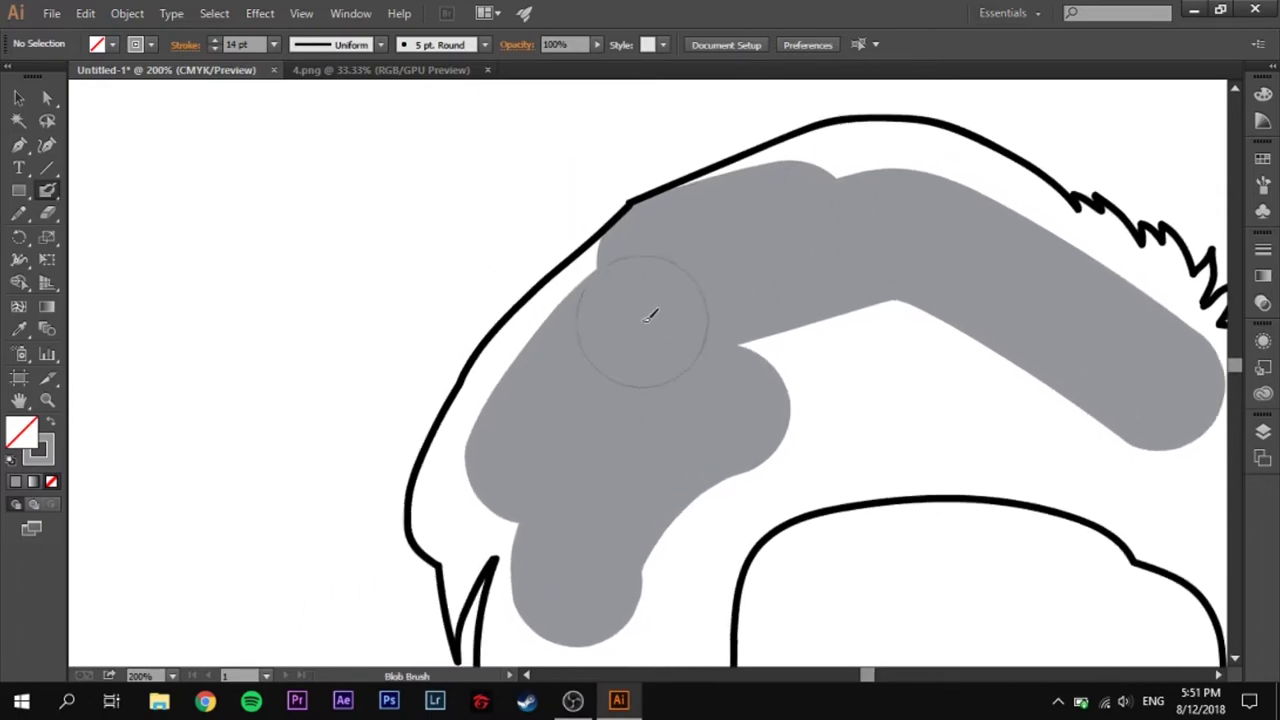
{"action": "left_click_drag", "start_coordinate": [642, 288], "coordinate": [826, 357]}
{"action": "mouse_move", "coordinate": [796, 441]}
{"action": "left_mouse_down"}
{"action": "mouse_move", "coordinate": [391, 289]}
{"action": "mouse_move", "coordinate": [891, 294]}
{"action": "mouse_move", "coordinate": [838, 232]}
{"action": "left_mouse_up"}
{"action": "scroll", "coordinate": [838, 232], "scroll_direction": "down", "scroll_amount": 2}
{"action": "mouse_move", "coordinate": [743, 257]}
{"action": "left_mouse_down"}
{"action": "mouse_move", "coordinate": [617, 169]}
{"action": "mouse_move", "coordinate": [440, 197]}
{"action": "left_mouse_up"}
{"action": "scroll", "coordinate": [440, 197], "scroll_direction": "up", "scroll_amount": 2}
{"action": "mouse_move", "coordinate": [599, 325]}
{"action": "left_mouse_down"}
{"action": "mouse_move", "coordinate": [577, 229]}
{"action": "mouse_move", "coordinate": [491, 371]}
{"action": "mouse_move", "coordinate": [692, 175]}
{"action": "mouse_move", "coordinate": [674, 334]}
{"action": "left_mouse_up"}
{"action": "scroll", "coordinate": [491, 371], "scroll_direction": "down", "scroll_amount": 5}
{"action": "scroll", "coordinate": [537, 349], "scroll_direction": "down", "scroll_amount": 3}
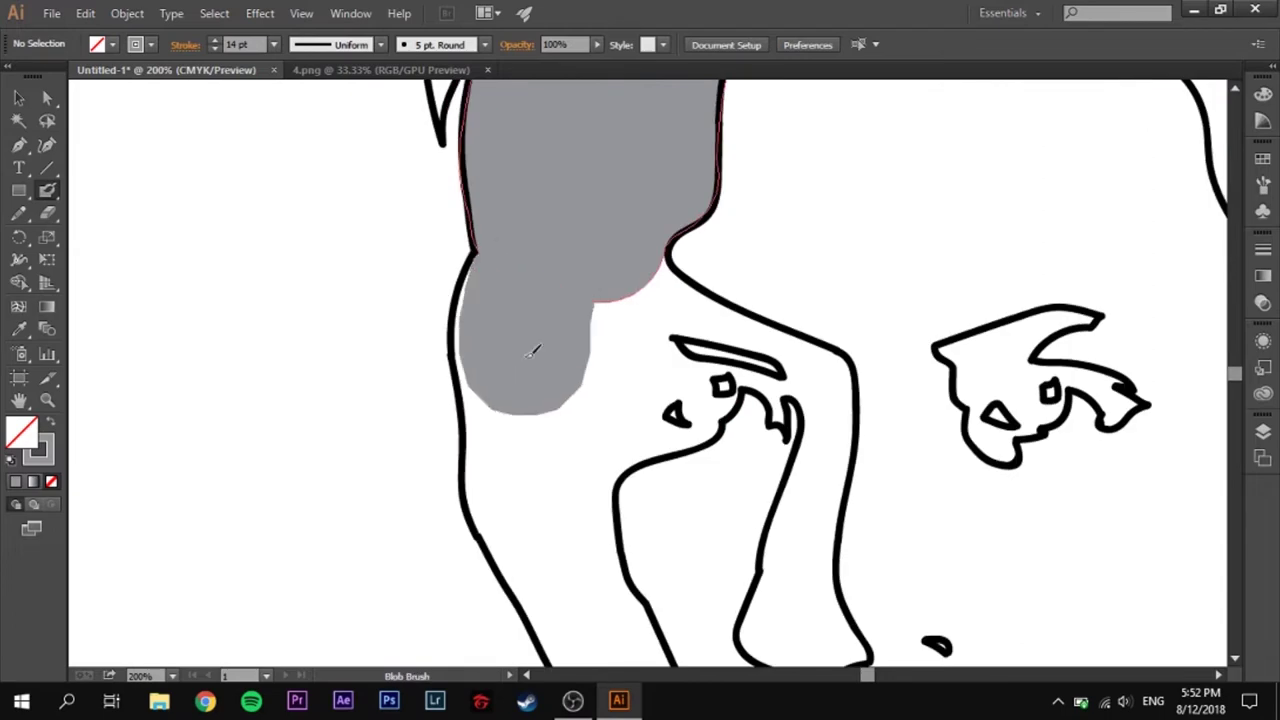
{"action": "scroll", "coordinate": [537, 349], "scroll_direction": "down", "scroll_amount": 4}
Reduce the Blob Brush to 8 pt and paint grey along the face contour and jaw.
{"action": "left_click", "coordinate": [273, 44]}
{"action": "left_click", "coordinate": [300, 266]}
{"action": "left_click_drag", "start_coordinate": [548, 370], "coordinate": [590, 503]}
{"action": "scroll", "coordinate": [456, 242], "scroll_direction": "up", "scroll_amount": 4}
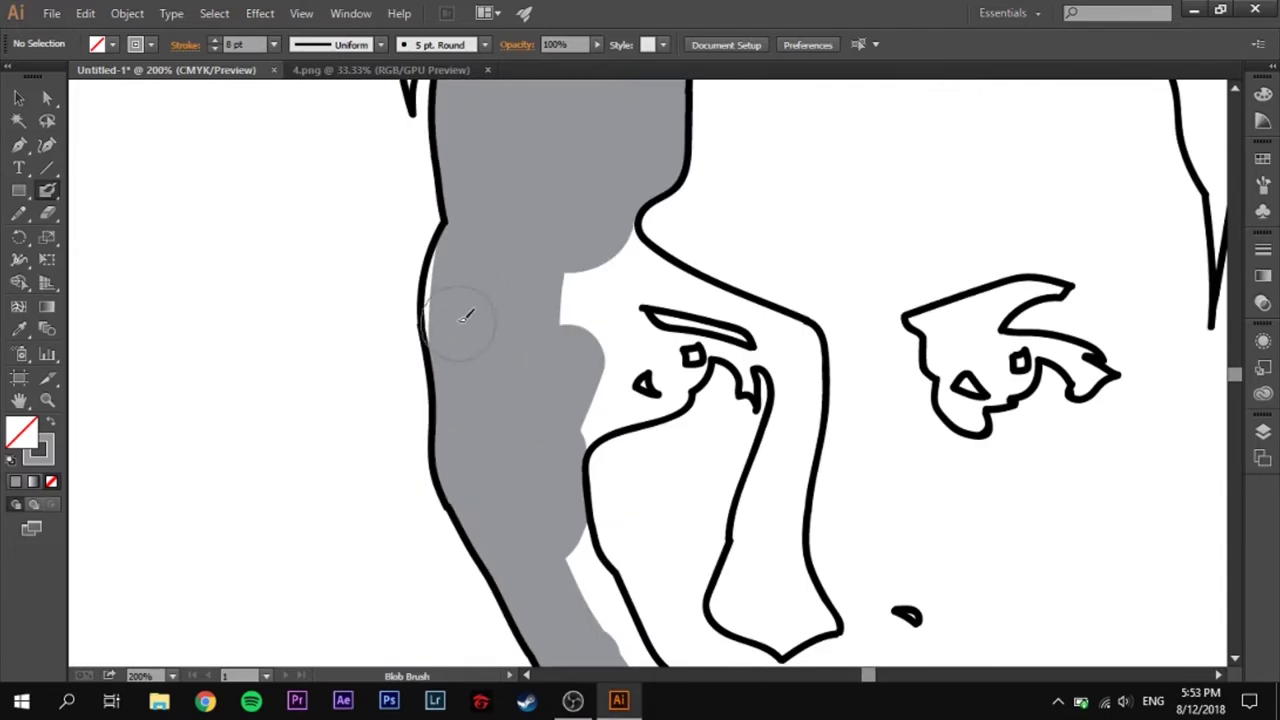
{"action": "left_click_drag", "start_coordinate": [608, 240], "coordinate": [585, 414]}
{"action": "scroll", "coordinate": [585, 414], "scroll_direction": "down", "scroll_amount": 5}
{"action": "mouse_move", "coordinate": [526, 337]}
{"action": "left_mouse_down"}
{"action": "mouse_move", "coordinate": [557, 443]}
{"action": "mouse_move", "coordinate": [634, 463]}
{"action": "left_mouse_up"}
{"action": "scroll", "coordinate": [449, 233], "scroll_direction": "up", "scroll_amount": 7}
Paint grey along the head's top outline and down the face side, filling small gaps.
{"action": "left_click_drag", "start_coordinate": [449, 233], "coordinate": [84, 453]}
{"action": "mouse_move", "coordinate": [300, 271]}
{"action": "left_mouse_down"}
{"action": "mouse_move", "coordinate": [671, 257]}
{"action": "mouse_move", "coordinate": [329, 300]}
{"action": "mouse_move", "coordinate": [733, 277]}
{"action": "mouse_move", "coordinate": [860, 295]}
{"action": "left_mouse_up"}
{"action": "left_click_drag", "start_coordinate": [798, 327], "coordinate": [826, 465]}
{"action": "left_click_drag", "start_coordinate": [850, 300], "coordinate": [840, 480]}
{"action": "mouse_move", "coordinate": [82, 260]}
{"action": "left_mouse_down"}
{"action": "mouse_move", "coordinate": [488, 308]}
{"action": "mouse_move", "coordinate": [405, 350]}
{"action": "left_mouse_up"}
{"action": "mouse_move", "coordinate": [405, 350]}
{"action": "left_mouse_down"}
{"action": "mouse_move", "coordinate": [597, 409]}
{"action": "mouse_move", "coordinate": [554, 338]}
{"action": "mouse_move", "coordinate": [418, 280]}
{"action": "left_mouse_up"}
Add grey paint around the eye and over the mouth area.
{"action": "left_click_drag", "start_coordinate": [535, 315], "coordinate": [500, 545]}
{"action": "scroll", "coordinate": [500, 545], "scroll_direction": "down", "scroll_amount": 5}
{"action": "mouse_move", "coordinate": [510, 420]}
{"action": "left_mouse_down"}
{"action": "mouse_move", "coordinate": [533, 390]}
{"action": "mouse_move", "coordinate": [515, 372]}
{"action": "left_mouse_up"}
{"action": "scroll", "coordinate": [533, 390], "scroll_direction": "up", "scroll_amount": 2}
{"action": "scroll", "coordinate": [600, 350], "scroll_direction": "up", "scroll_amount": 2}
{"action": "left_click_drag", "start_coordinate": [670, 285], "coordinate": [733, 258]}
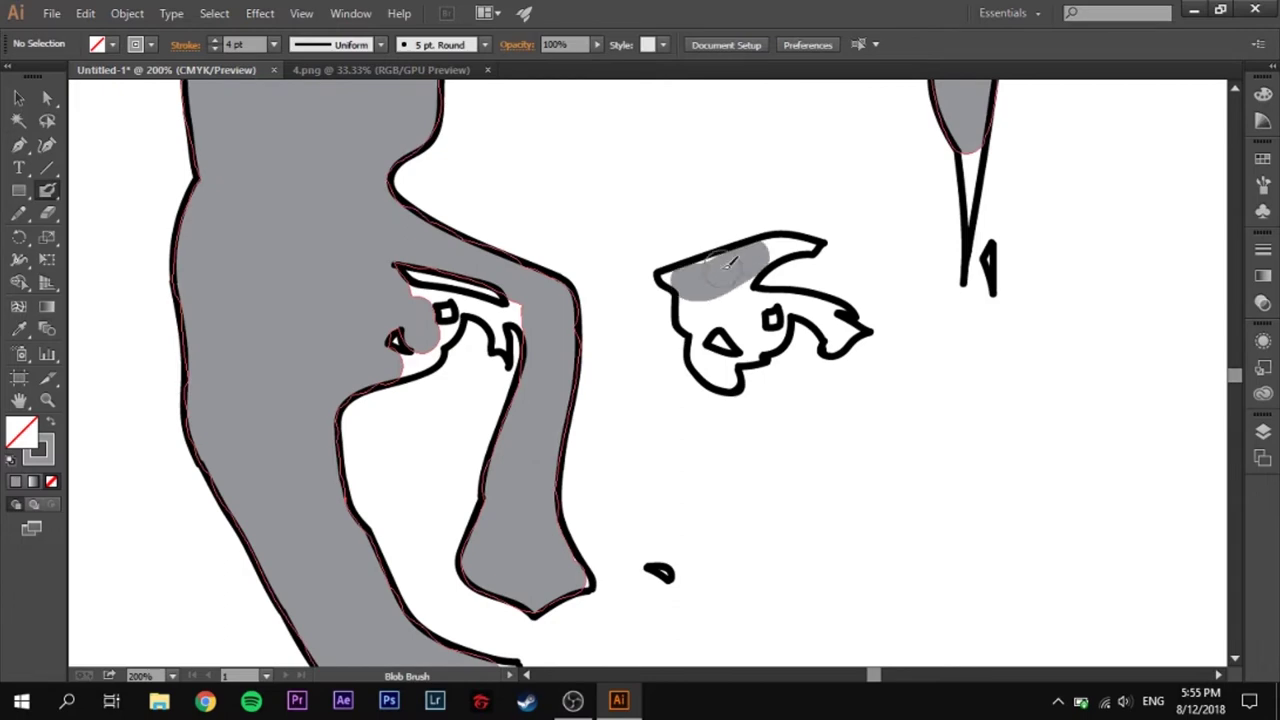
{"action": "left_click_drag", "start_coordinate": [755, 310], "coordinate": [845, 320]}
{"action": "scroll", "coordinate": [845, 320], "scroll_direction": "down", "scroll_amount": 8}
{"action": "scroll", "coordinate": [845, 320], "scroll_direction": "left", "scroll_amount": 4}
{"action": "mouse_move", "coordinate": [660, 325]}
{"action": "left_mouse_down"}
{"action": "mouse_move", "coordinate": [620, 430]}
{"action": "mouse_move", "coordinate": [690, 453]}
{"action": "left_mouse_up"}
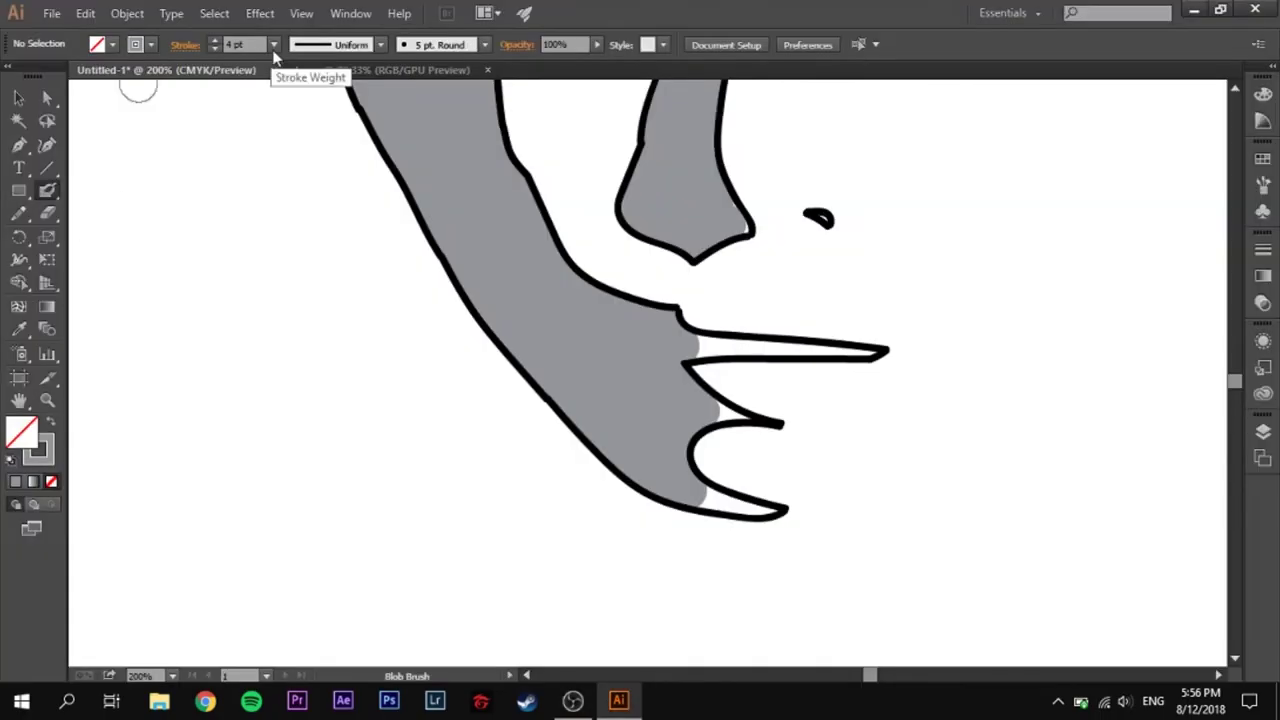
Fill the leftover white gaps along the lip edge, mouth and around the eye with grey.
{"action": "scroll", "coordinate": [801, 360], "scroll_direction": "up", "scroll_amount": 4}
{"action": "left_click_drag", "start_coordinate": [549, 340], "coordinate": [1028, 342]}
{"action": "scroll", "coordinate": [557, 343], "scroll_direction": "down", "scroll_amount": 3}
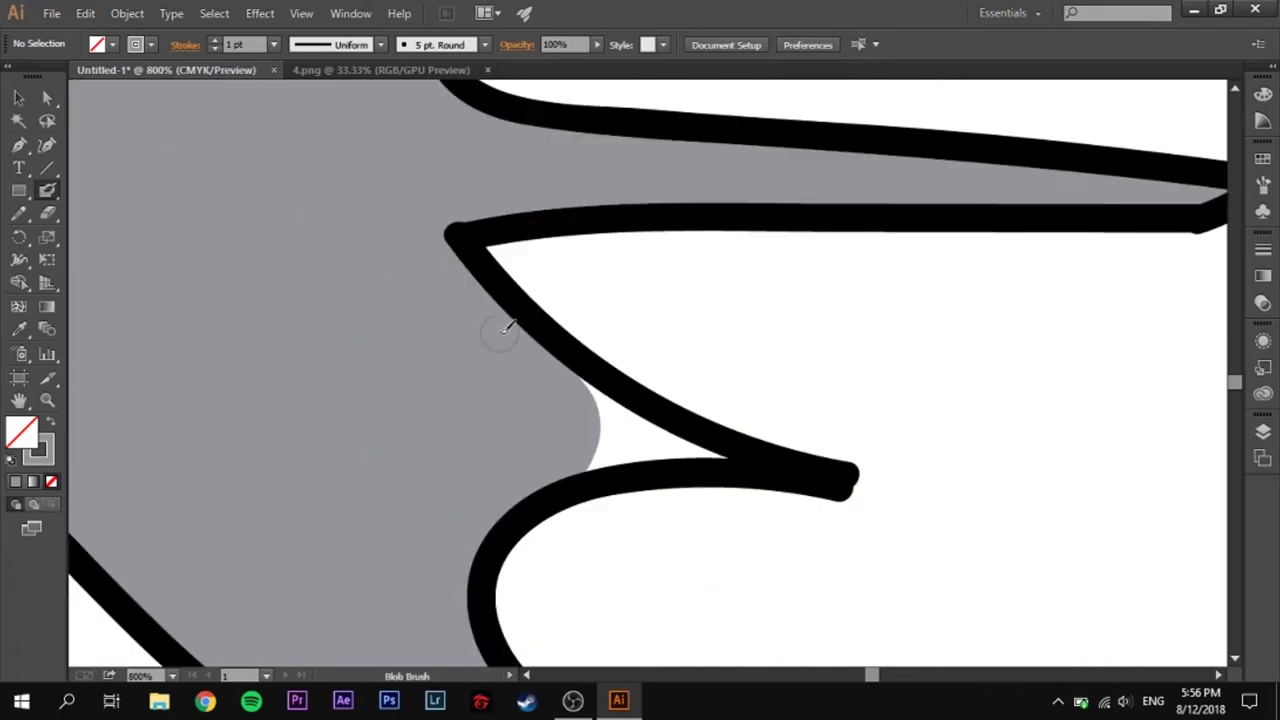
{"action": "left_click_drag", "start_coordinate": [557, 343], "coordinate": [514, 477]}
{"action": "scroll", "coordinate": [514, 477], "scroll_direction": "down", "scroll_amount": 5}
{"action": "left_click_drag", "start_coordinate": [650, 430], "coordinate": [891, 523]}
{"action": "scroll", "coordinate": [297, 255], "scroll_direction": "up", "scroll_amount": 6}
{"action": "scroll", "coordinate": [297, 255], "scroll_direction": "down", "scroll_amount": 5}
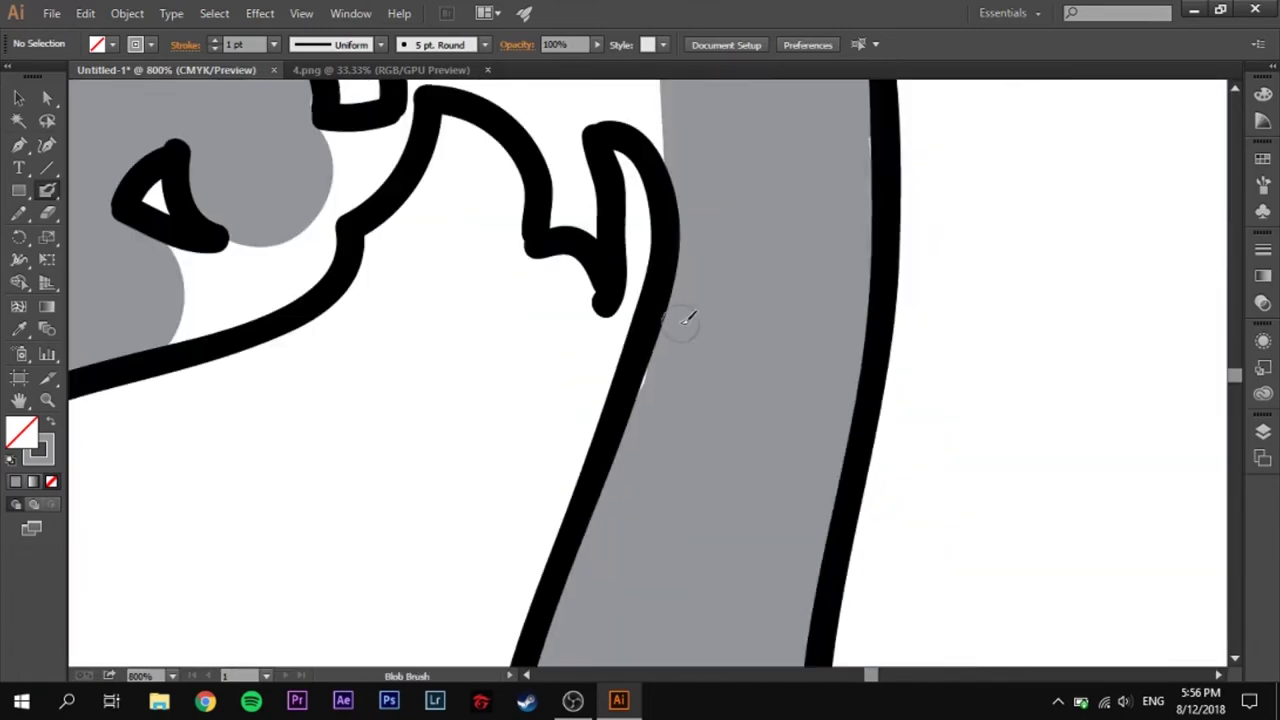
{"action": "scroll", "coordinate": [643, 429], "scroll_direction": "up", "scroll_amount": 3}
{"action": "left_click_drag", "start_coordinate": [545, 340], "coordinate": [714, 429]}
{"action": "scroll", "coordinate": [714, 429], "scroll_direction": "left", "scroll_amount": 3}
{"action": "mouse_move", "coordinate": [600, 368]}
{"action": "left_mouse_down"}
{"action": "mouse_move", "coordinate": [876, 425]}
{"action": "mouse_move", "coordinate": [757, 523]}
{"action": "mouse_move", "coordinate": [714, 523]}
{"action": "left_mouse_up"}
{"action": "scroll", "coordinate": [714, 523], "scroll_direction": "down", "scroll_amount": 3}
{"action": "left_click_drag", "start_coordinate": [640, 470], "coordinate": [580, 523]}
{"action": "scroll", "coordinate": [580, 523], "scroll_direction": "left", "scroll_amount": 5}
{"action": "scroll", "coordinate": [240, 253], "scroll_direction": "down", "scroll_amount": 3}
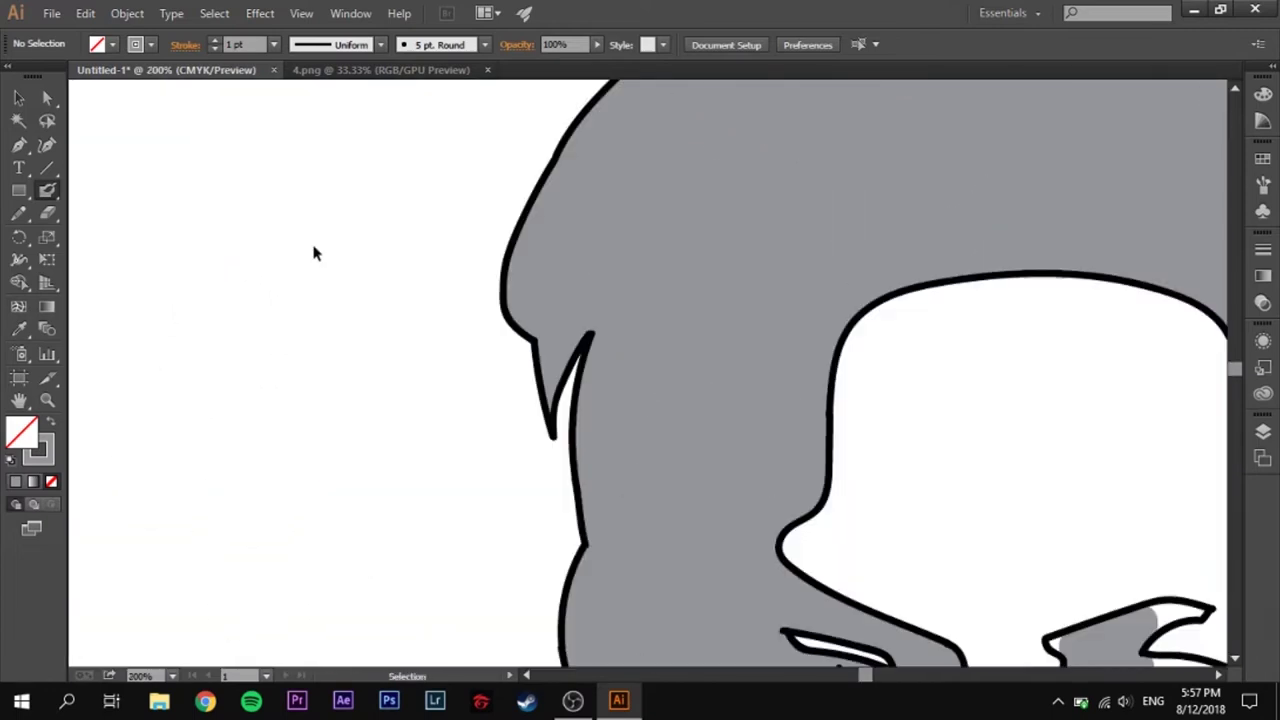
{"action": "scroll", "coordinate": [314, 251], "scroll_direction": "right", "scroll_amount": 5}
Paint grey into the zigzag notches, along the outline edges and down the narrow hair strand.
{"action": "left_click_drag", "start_coordinate": [580, 330], "coordinate": [657, 294]}
{"action": "scroll", "coordinate": [657, 294], "scroll_direction": "down", "scroll_amount": 2}
{"action": "mouse_move", "coordinate": [670, 230]}
{"action": "left_mouse_down"}
{"action": "mouse_move", "coordinate": [645, 328]}
{"action": "mouse_move", "coordinate": [677, 349]}
{"action": "left_mouse_up"}
{"action": "scroll", "coordinate": [677, 349], "scroll_direction": "down", "scroll_amount": 3}
{"action": "mouse_move", "coordinate": [640, 300]}
{"action": "left_mouse_down"}
{"action": "mouse_move", "coordinate": [623, 357]}
{"action": "mouse_move", "coordinate": [586, 400]}
{"action": "left_mouse_up"}
{"action": "scroll", "coordinate": [623, 357], "scroll_direction": "right", "scroll_amount": 5}
{"action": "scroll", "coordinate": [586, 400], "scroll_direction": "down", "scroll_amount": 3}
{"action": "scroll", "coordinate": [466, 349], "scroll_direction": "down", "scroll_amount": 3}
{"action": "mouse_move", "coordinate": [548, 438]}
{"action": "left_mouse_down"}
{"action": "mouse_move", "coordinate": [466, 349]}
{"action": "mouse_move", "coordinate": [443, 443]}
{"action": "mouse_move", "coordinate": [500, 329]}
{"action": "left_mouse_up"}
{"action": "scroll", "coordinate": [443, 443], "scroll_direction": "left", "scroll_amount": 3}
{"action": "scroll", "coordinate": [500, 329], "scroll_direction": "right", "scroll_amount": 5}
{"action": "left_click_drag", "start_coordinate": [820, 270], "coordinate": [815, 490]}
{"action": "scroll", "coordinate": [815, 490], "scroll_direction": "down", "scroll_amount": 3}
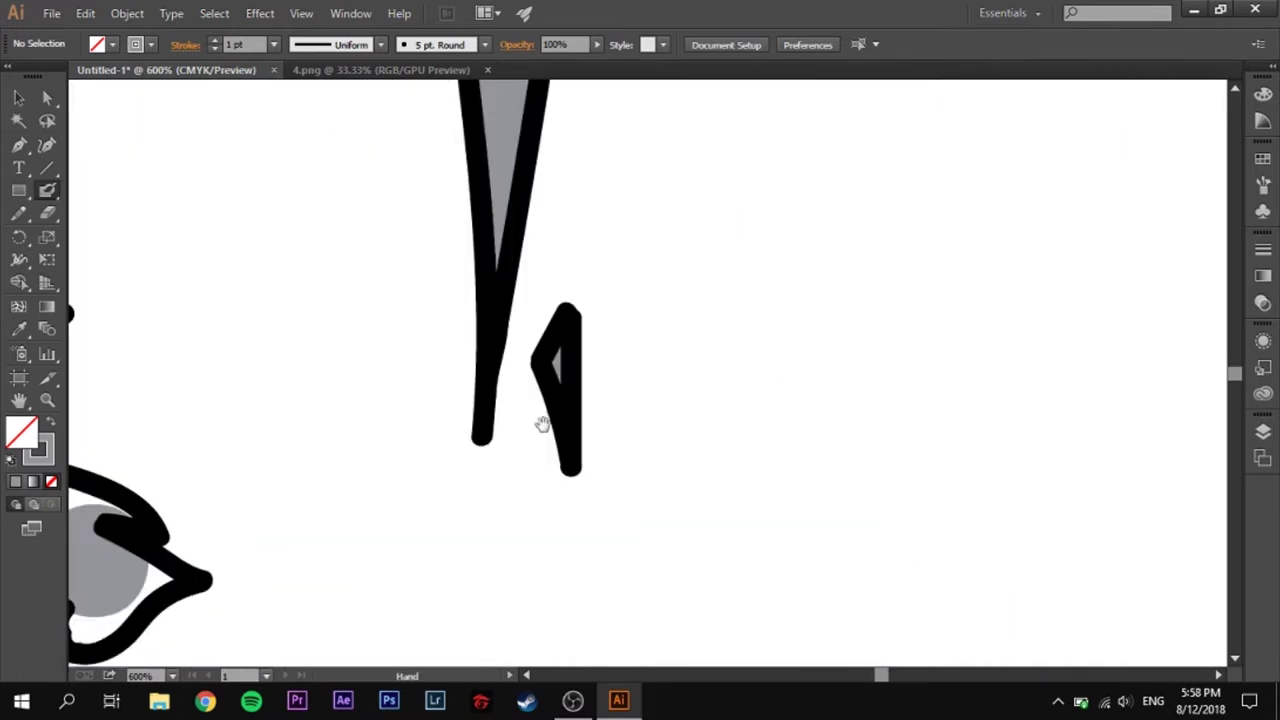
{"action": "scroll", "coordinate": [543, 423], "scroll_direction": "left", "scroll_amount": 8}
Fill the gaps near the small square and triangle in the eye and the last patch.
{"action": "mouse_move", "coordinate": [571, 180]}
{"action": "left_mouse_down"}
{"action": "mouse_move", "coordinate": [540, 200]}
{"action": "mouse_move", "coordinate": [648, 140]}
{"action": "mouse_move", "coordinate": [600, 200]}
{"action": "left_mouse_up"}
{"action": "scroll", "coordinate": [571, 294], "scroll_direction": "left", "scroll_amount": 3}
{"action": "left_click_drag", "start_coordinate": [571, 294], "coordinate": [583, 251]}
{"action": "scroll", "coordinate": [583, 251], "scroll_direction": "up", "scroll_amount": 5}
{"action": "scroll", "coordinate": [706, 409], "scroll_direction": "right", "scroll_amount": 2}
{"action": "left_click_drag", "start_coordinate": [770, 200], "coordinate": [720, 215]}
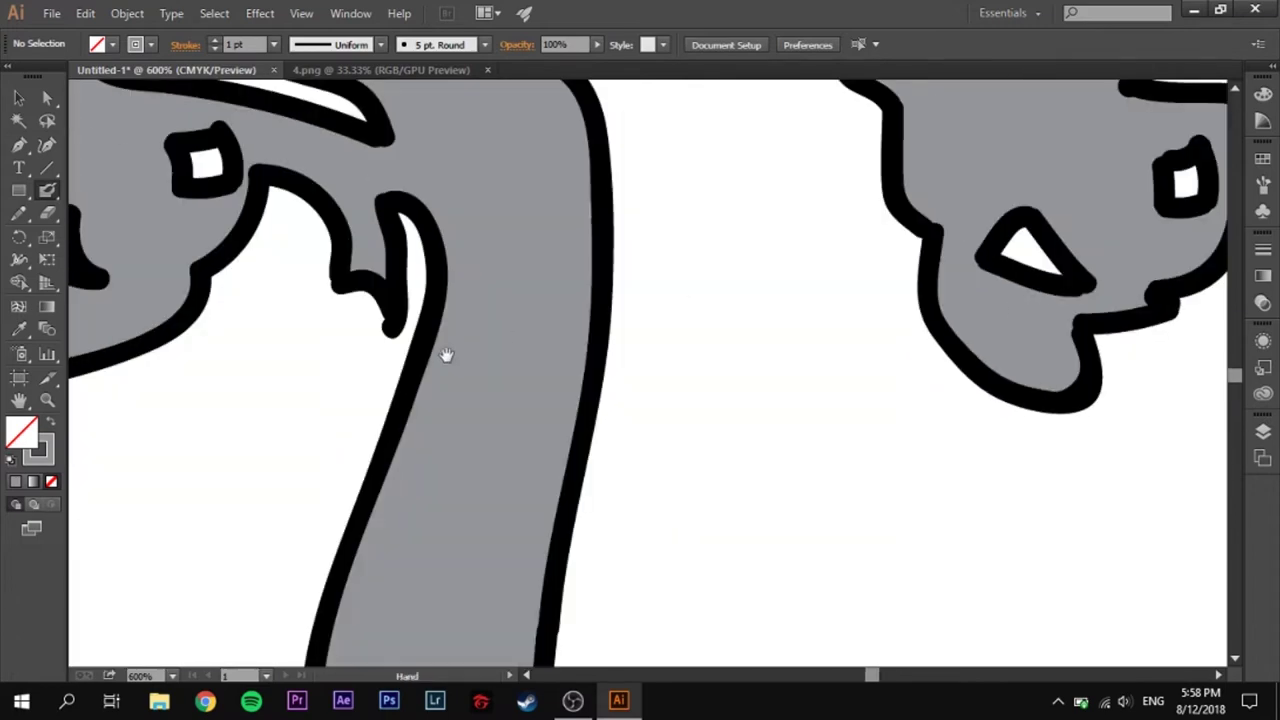
{"action": "scroll", "coordinate": [500, 590], "scroll_direction": "down", "scroll_amount": 5}
Select the main grey shape and fit the whole artboard in view.
{"action": "key", "text": "v"}
{"action": "scroll", "coordinate": [491, 588], "scroll_direction": "down", "scroll_amount": 2}
{"action": "left_click", "coordinate": [492, 592]}
{"action": "key", "text": "ctrl+0"}
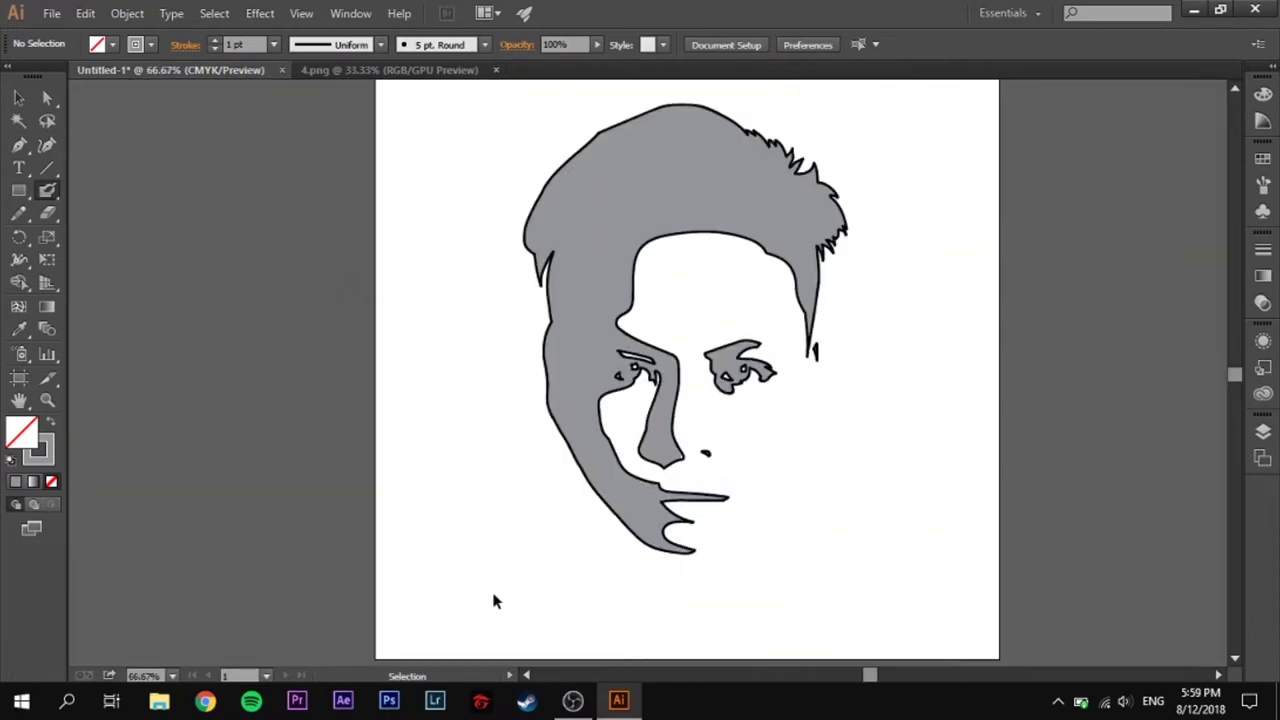
Zoom out to 50% and target the Lines layer to select all its outline artwork.
{"action": "key", "text": "ctrl+1"}
{"action": "key", "text": "shift+b"}
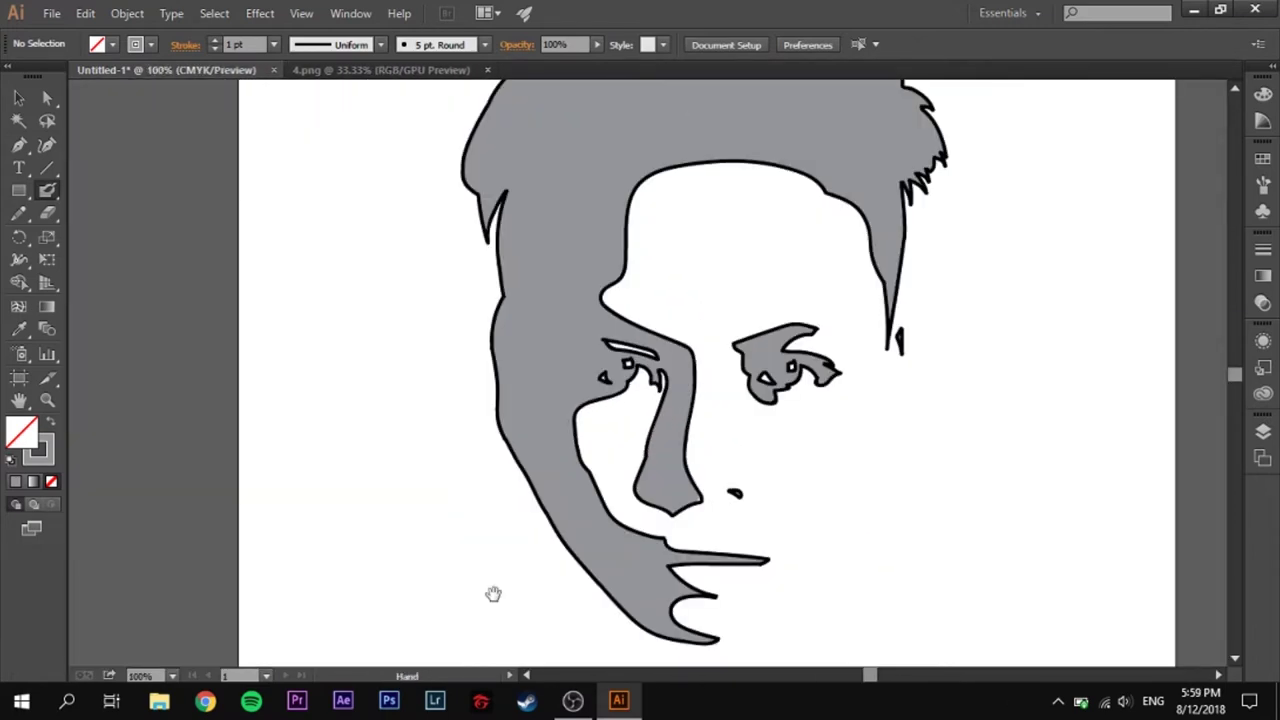
{"action": "key", "text": "ctrl+minus"}
{"action": "key", "text": "ctrl+minus"}
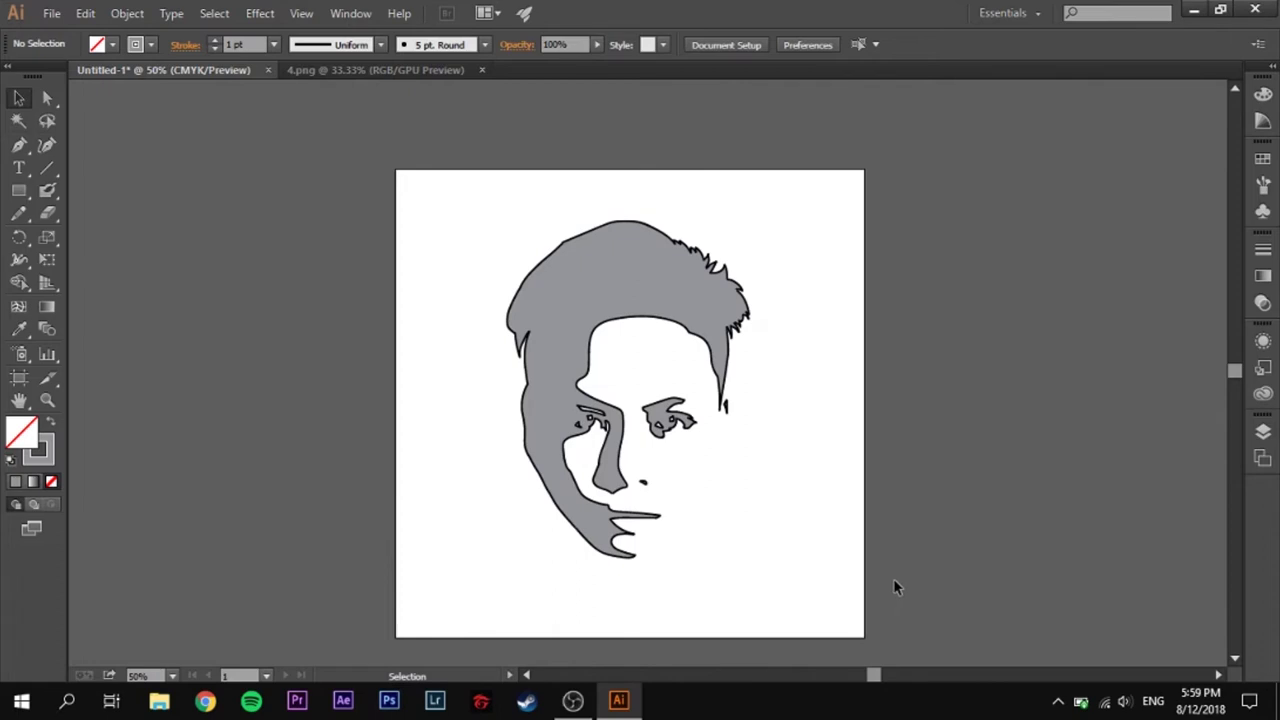
{"action": "scroll", "coordinate": [768, 466], "scroll_direction": "down", "scroll_amount": 2}
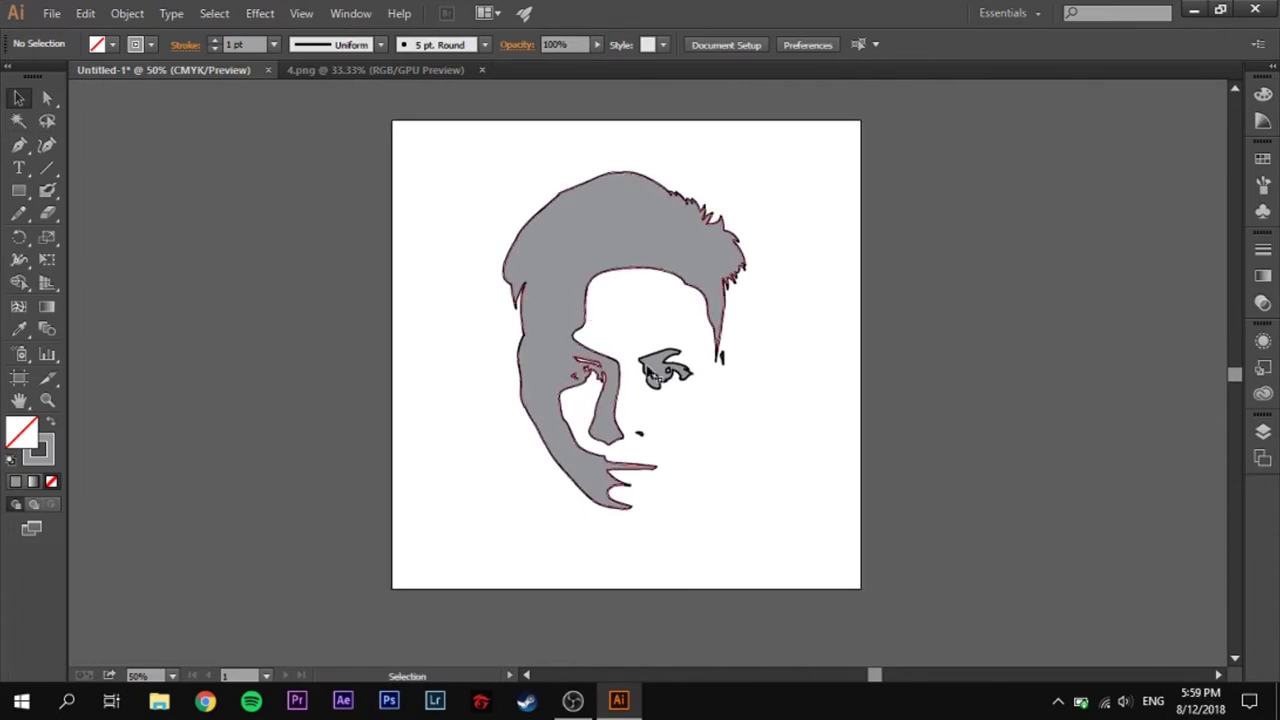
{"action": "left_click", "coordinate": [1263, 433]}
{"action": "left_click", "coordinate": [1161, 443]}
{"action": "left_click", "coordinate": [1214, 443]}
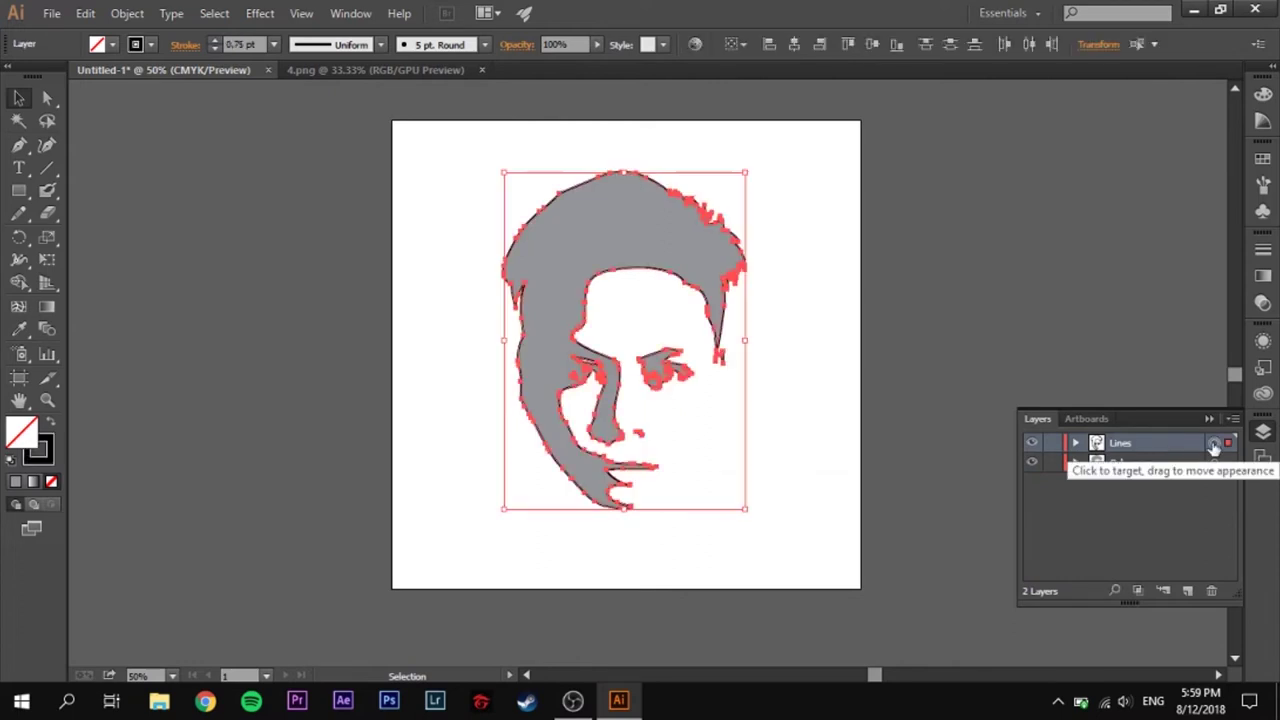
{"action": "left_click", "coordinate": [150, 45]}
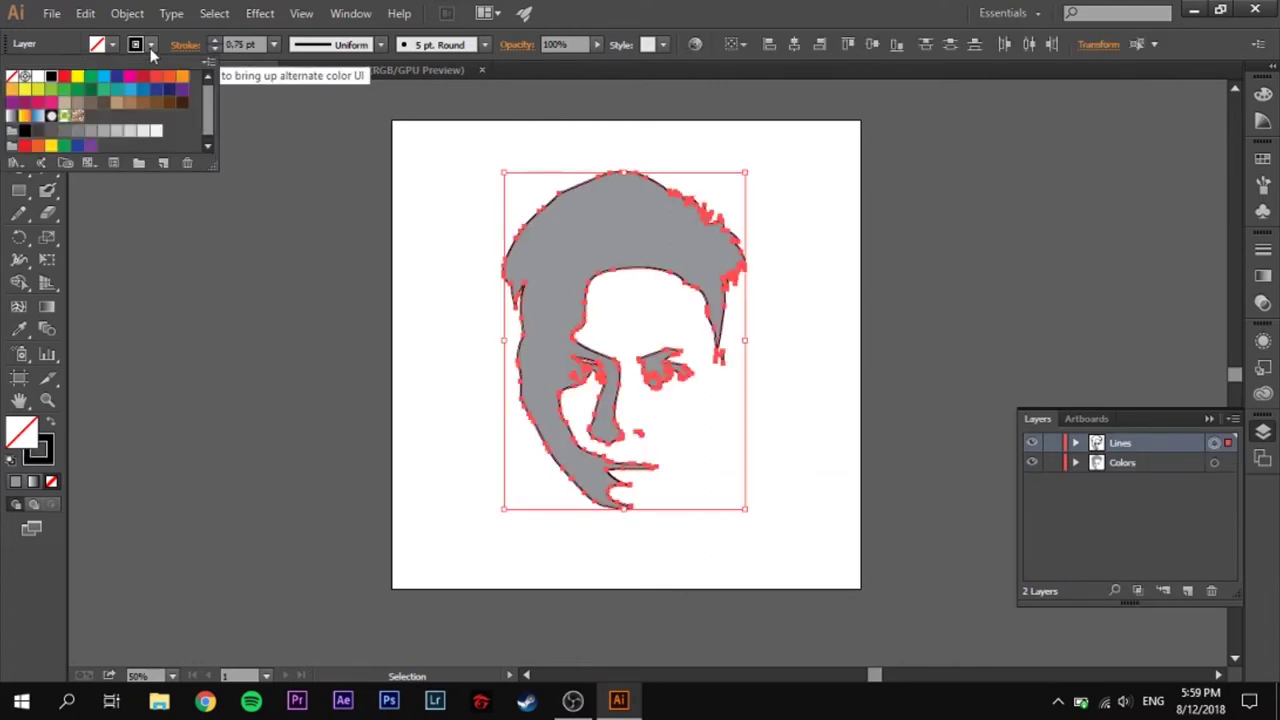
Make the Lines layer strokes and the Colors layer fill dark blue, then deselect.
{"action": "left_click", "coordinate": [76, 147]}
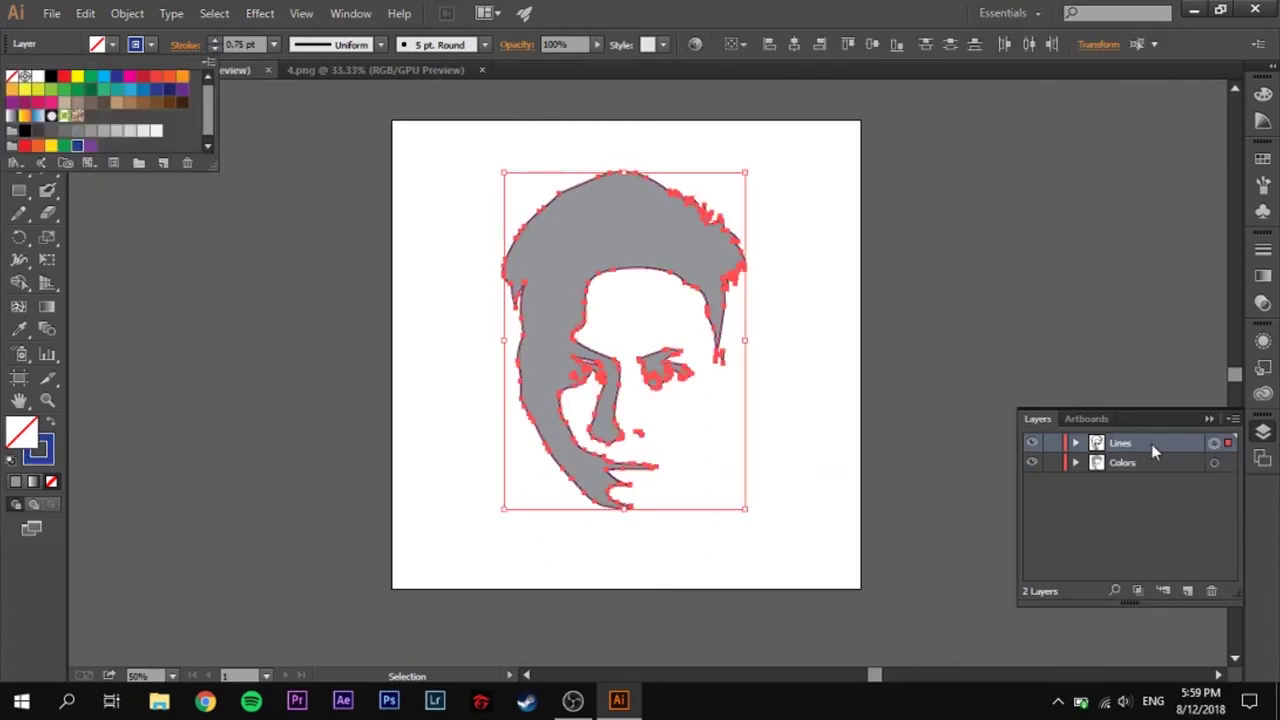
{"action": "left_click", "coordinate": [823, 377]}
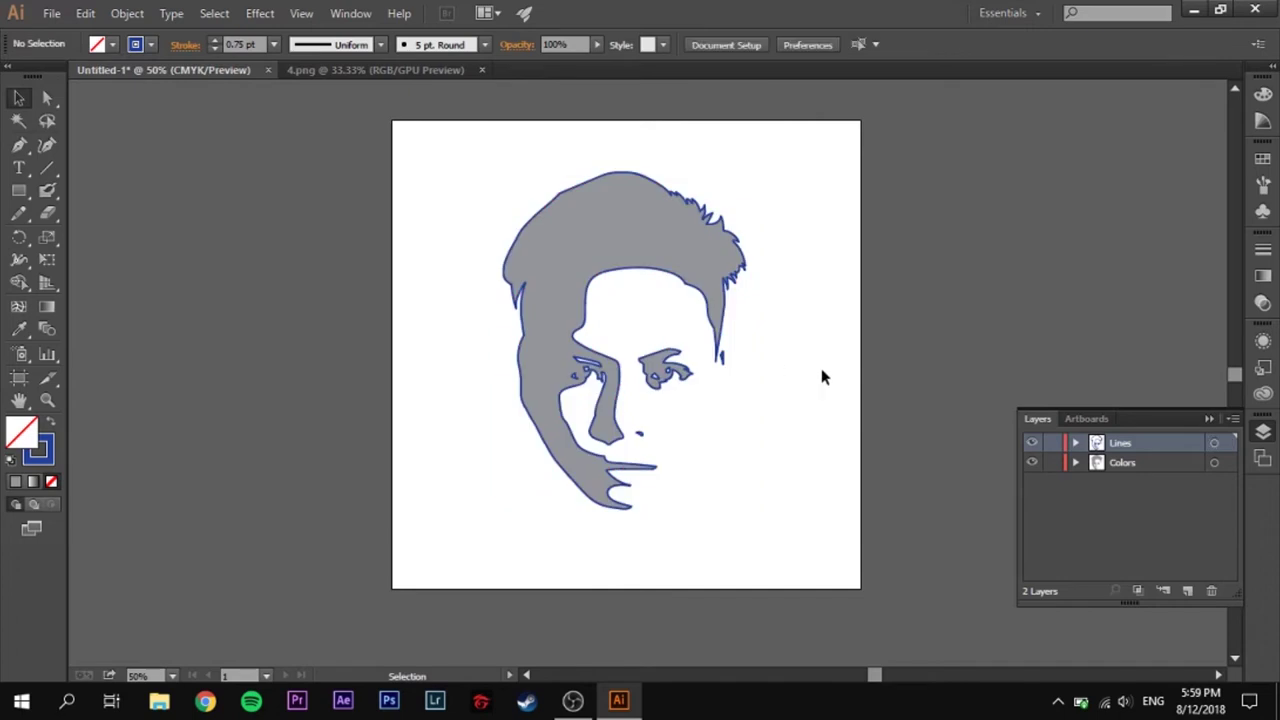
{"action": "left_click", "coordinate": [1214, 464]}
{"action": "left_click", "coordinate": [114, 44]}
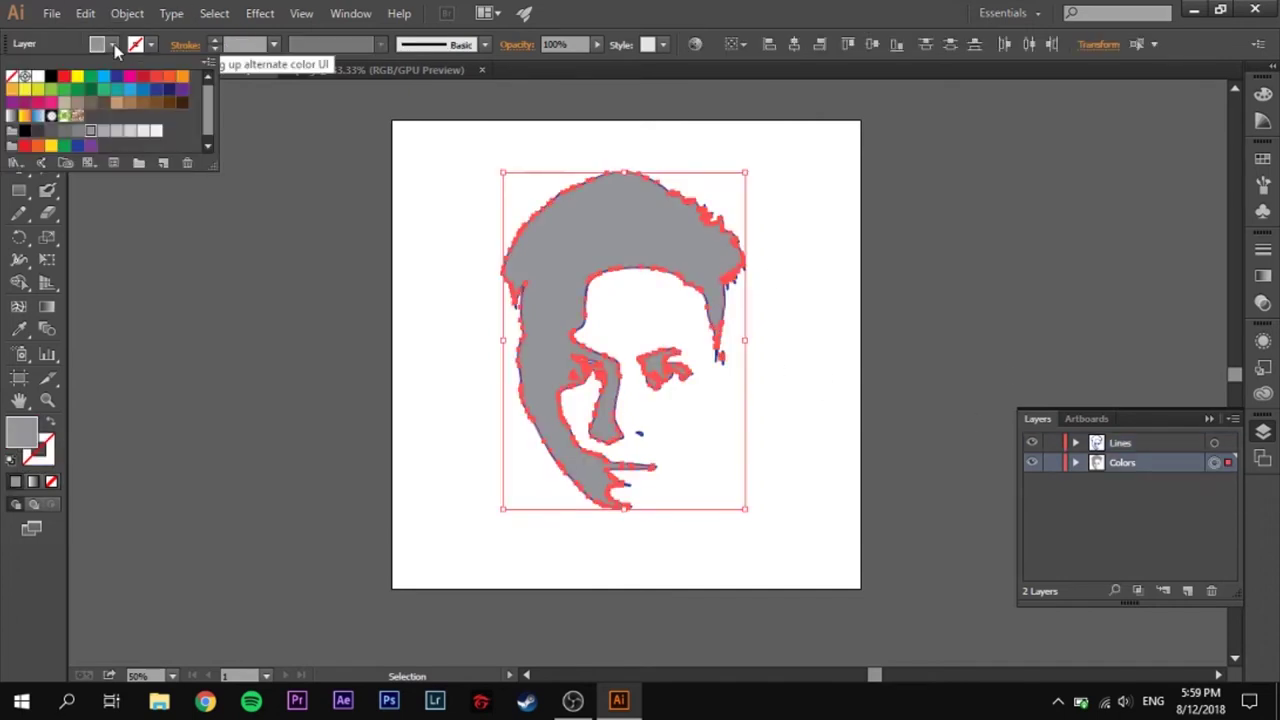
{"action": "left_click", "coordinate": [76, 147]}
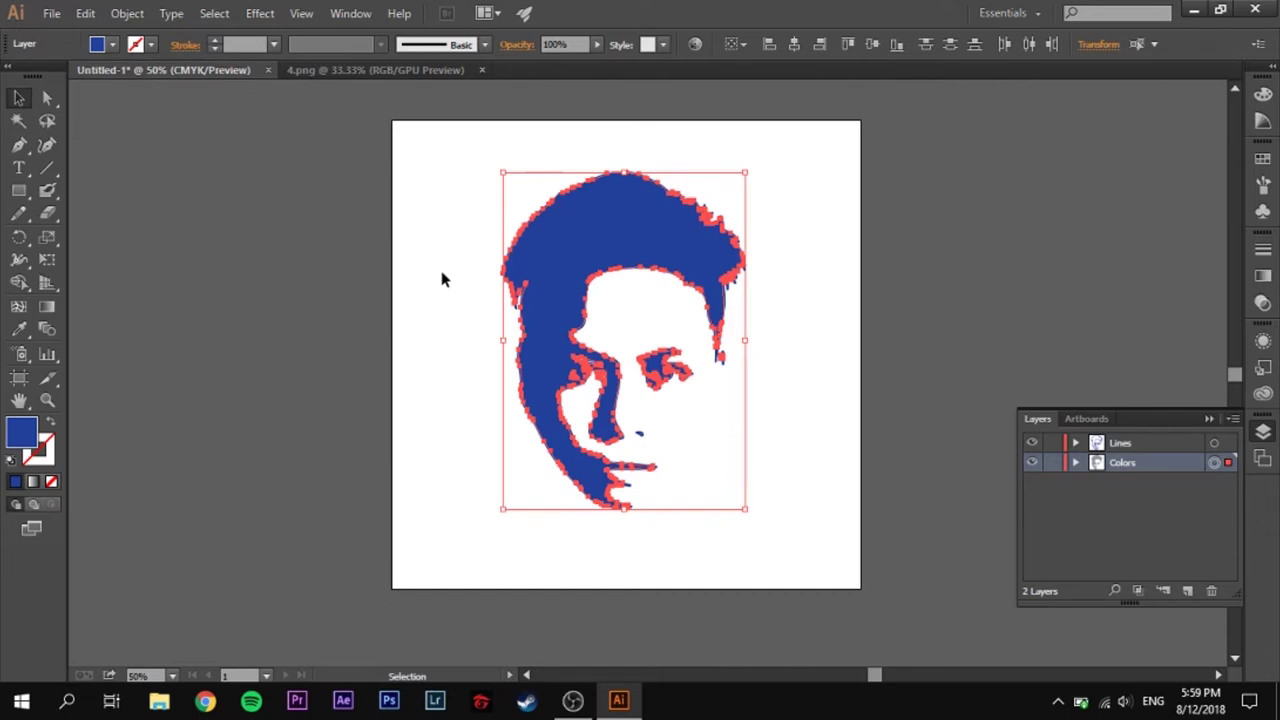
{"action": "left_click", "coordinate": [829, 371]}
{"action": "left_click", "coordinate": [1209, 419]}
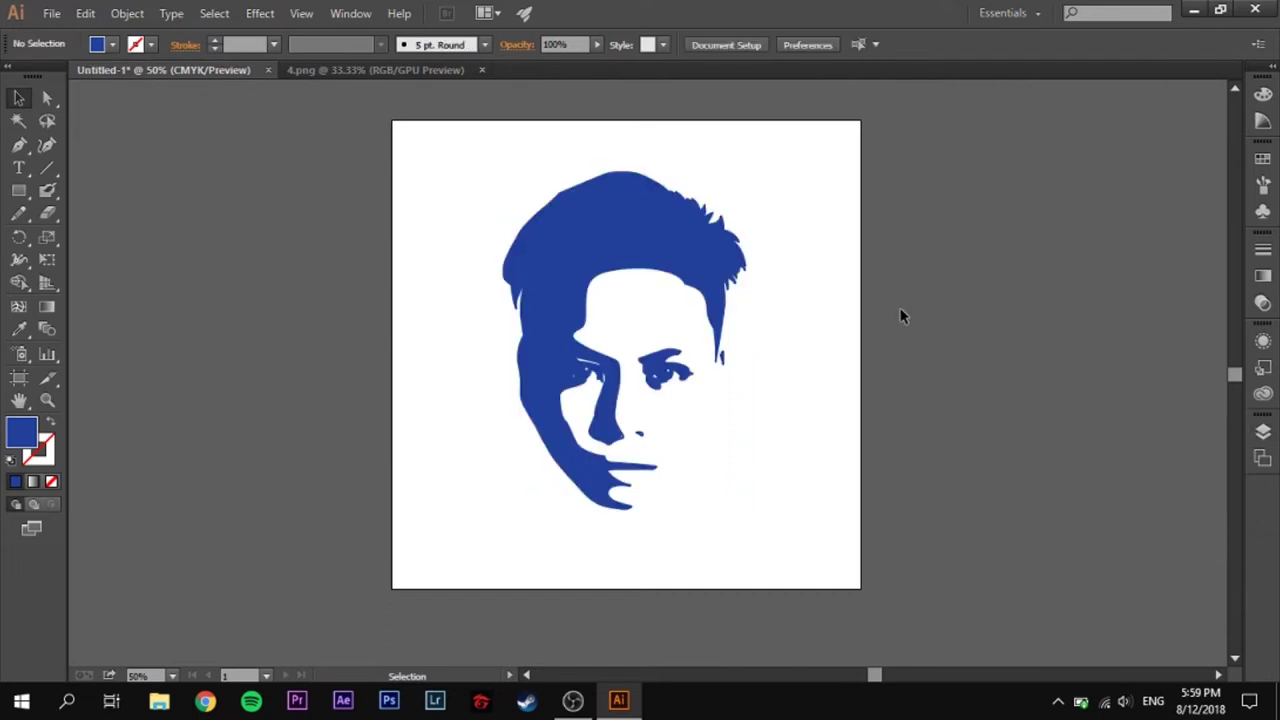
{"action": "left_click", "coordinate": [52, 13]}
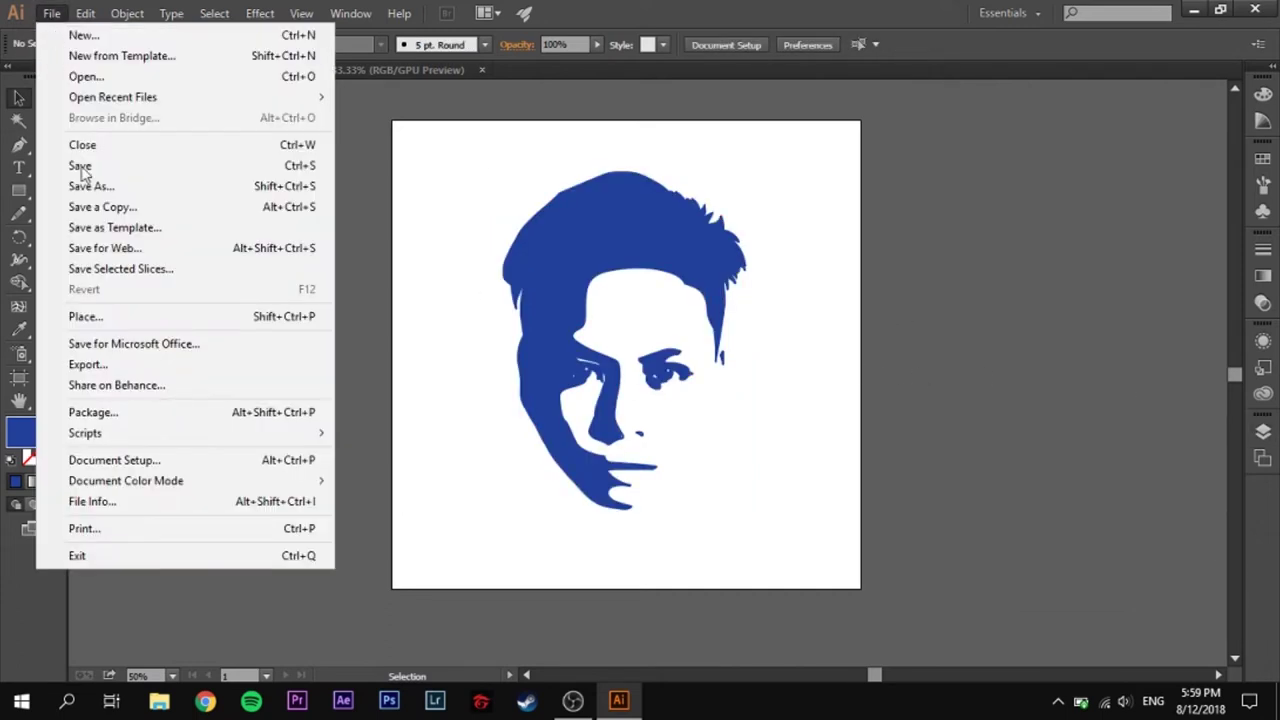
Export the artwork as a PNG named 1 into the Desktop folder.
{"action": "left_click", "coordinate": [94, 365]}
{"action": "left_click", "coordinate": [134, 376]}
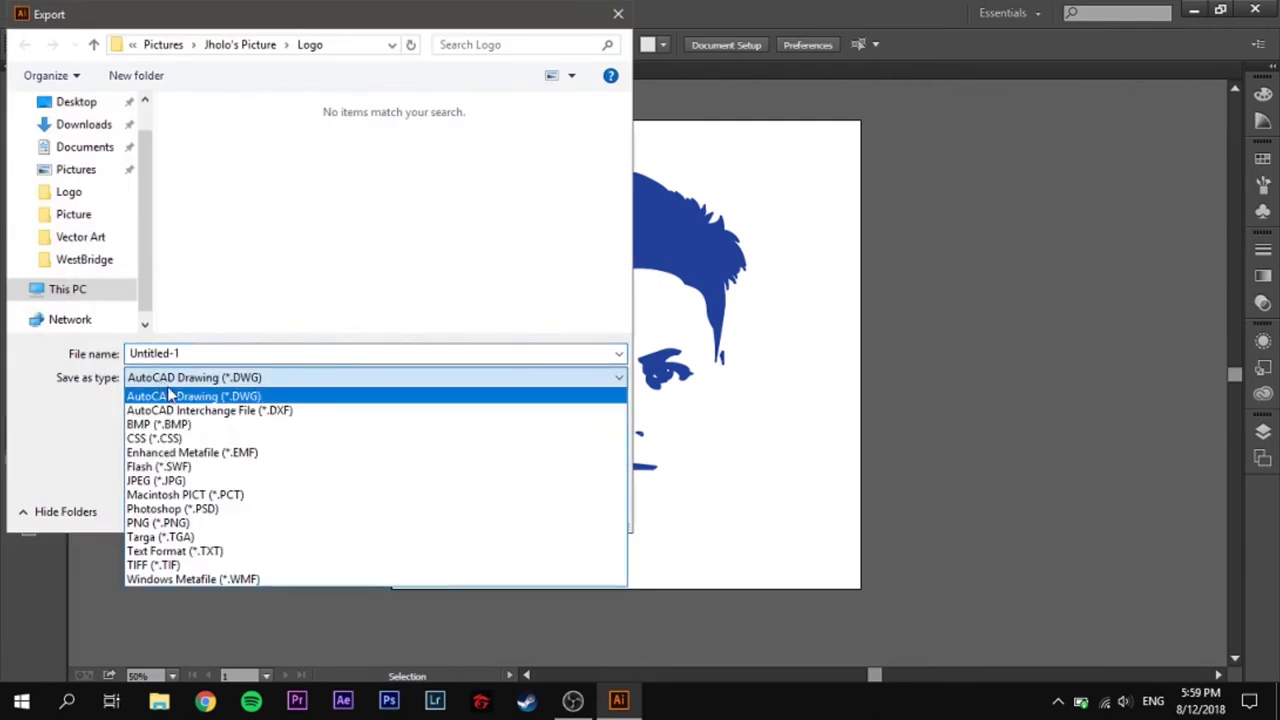
{"action": "left_click", "coordinate": [170, 525]}
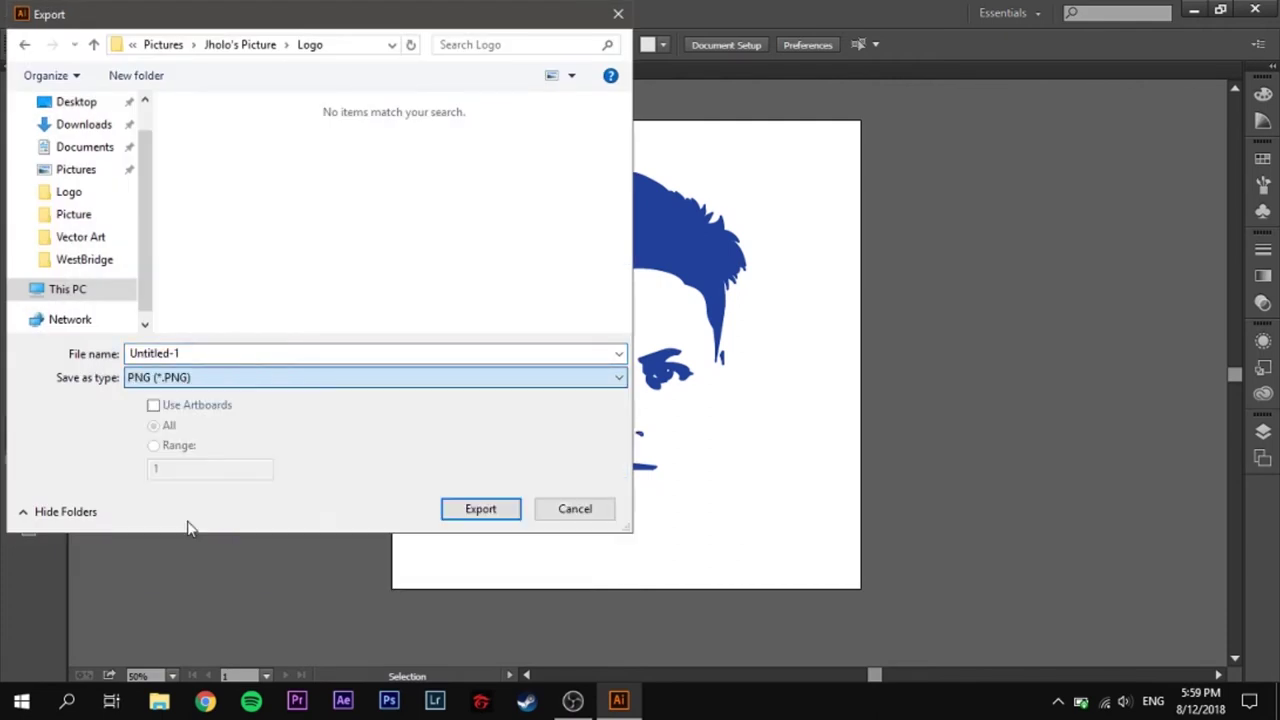
{"action": "scroll", "coordinate": [90, 125], "scroll_direction": "up", "scroll_amount": 1}
{"action": "left_click", "coordinate": [100, 140]}
{"action": "left_click", "coordinate": [224, 352]}
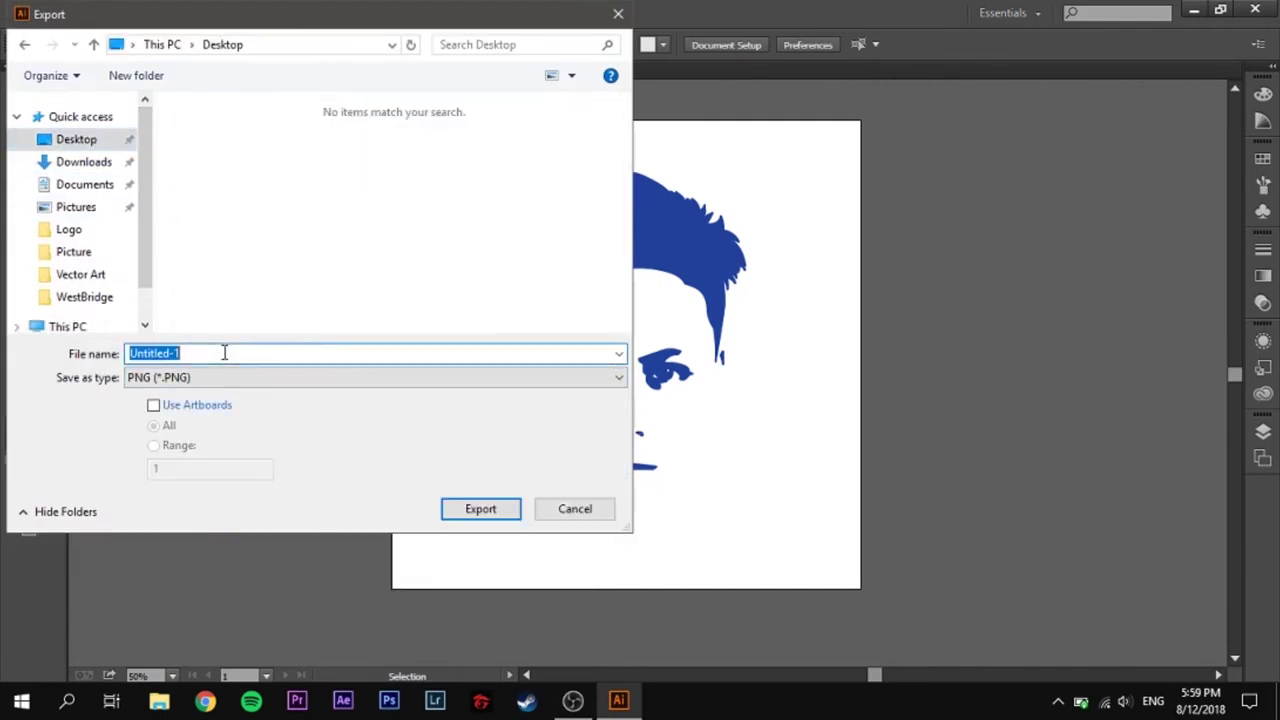
{"action": "type", "text": "1"}
{"action": "left_click", "coordinate": [477, 517]}
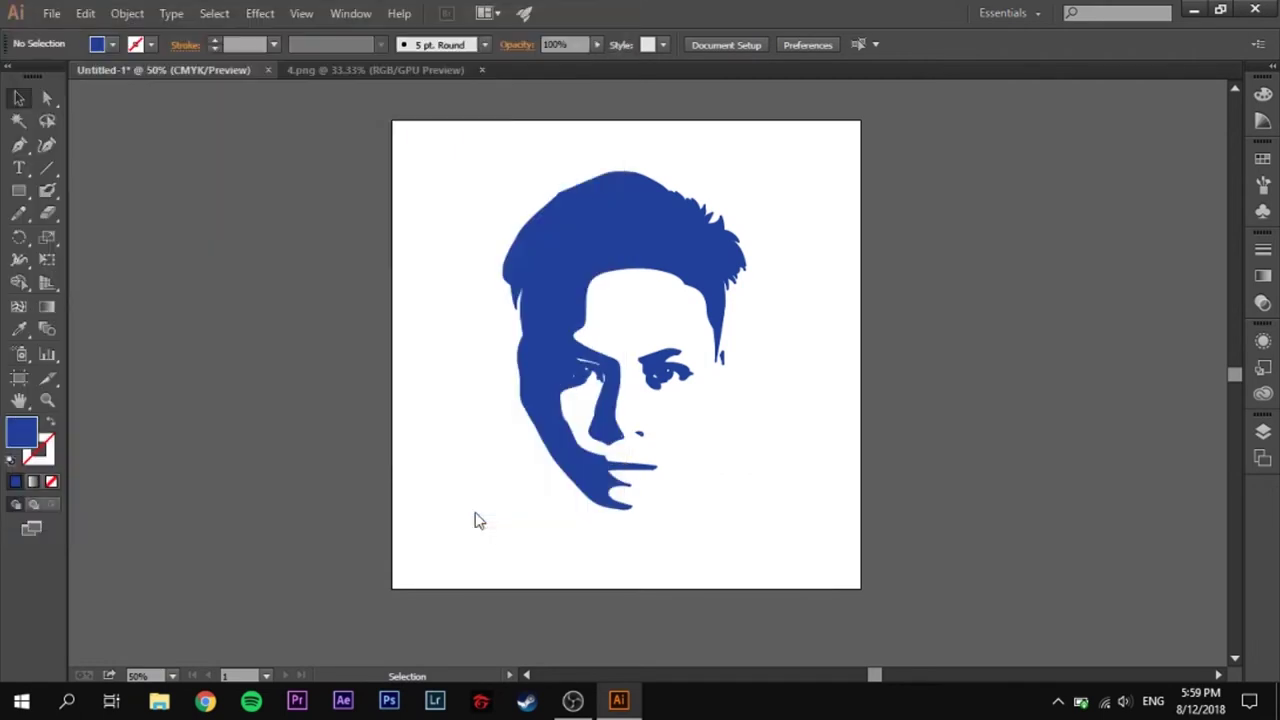
Keep PNG options at High (300 ppi), Type Optimized anti-aliasing and transparent background, then confirm.
{"action": "left_click", "coordinate": [662, 222]}
{"action": "left_click", "coordinate": [648, 282]}
{"action": "left_click", "coordinate": [694, 247]}
{"action": "left_click", "coordinate": [685, 300]}
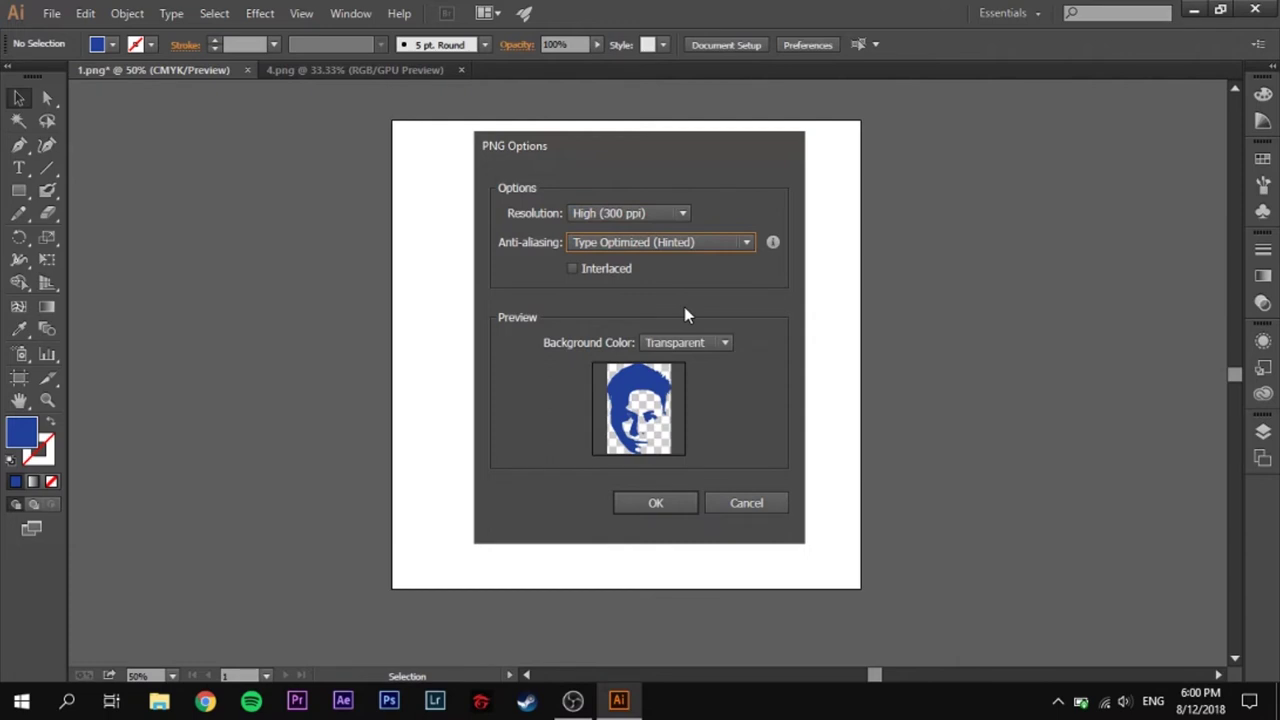
{"action": "left_click", "coordinate": [709, 343]}
{"action": "left_click", "coordinate": [700, 364]}
{"action": "left_click", "coordinate": [656, 503]}
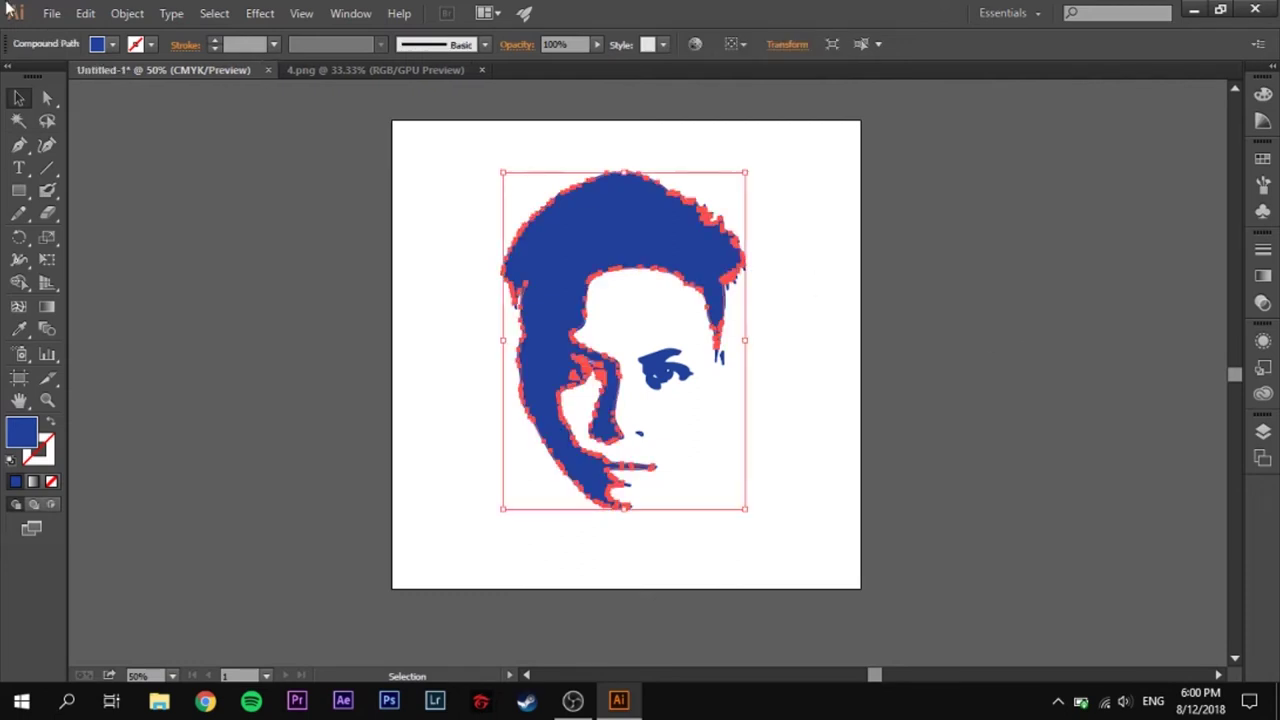
Set the outline strokes on the Lines layer to red.
{"action": "left_click", "coordinate": [840, 329]}
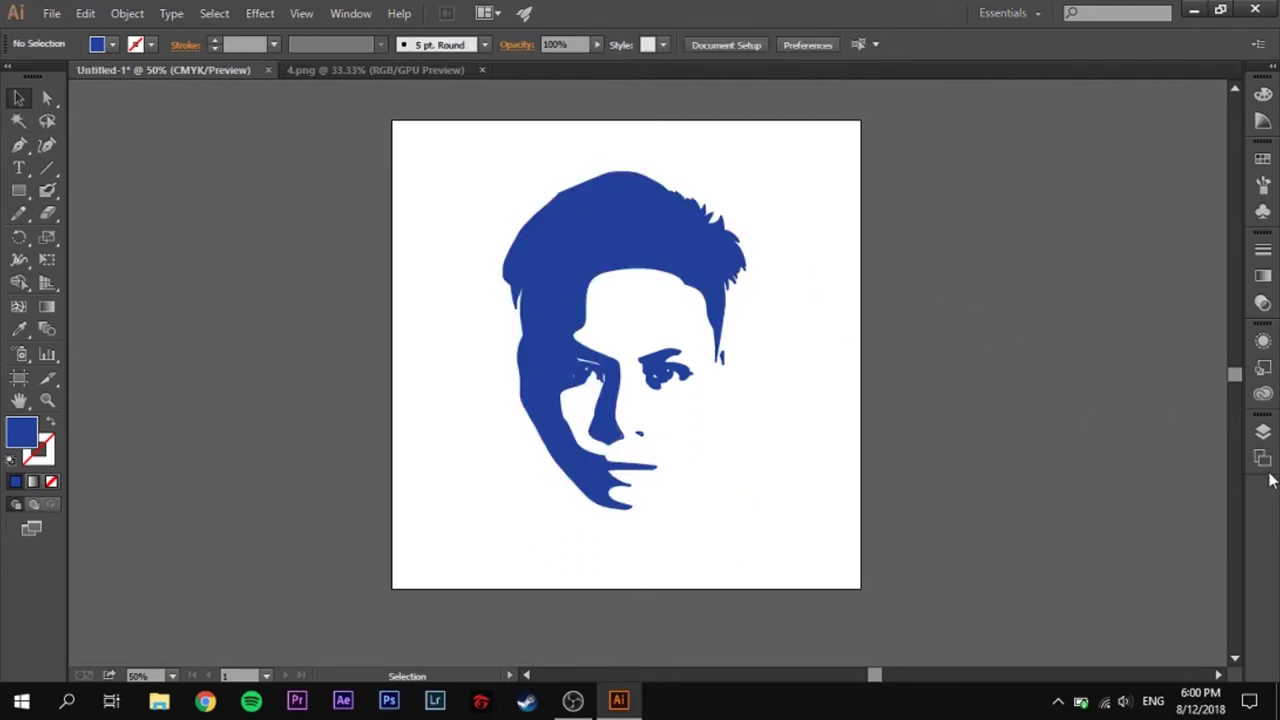
{"action": "left_click", "coordinate": [1262, 434]}
{"action": "left_click", "coordinate": [1214, 443]}
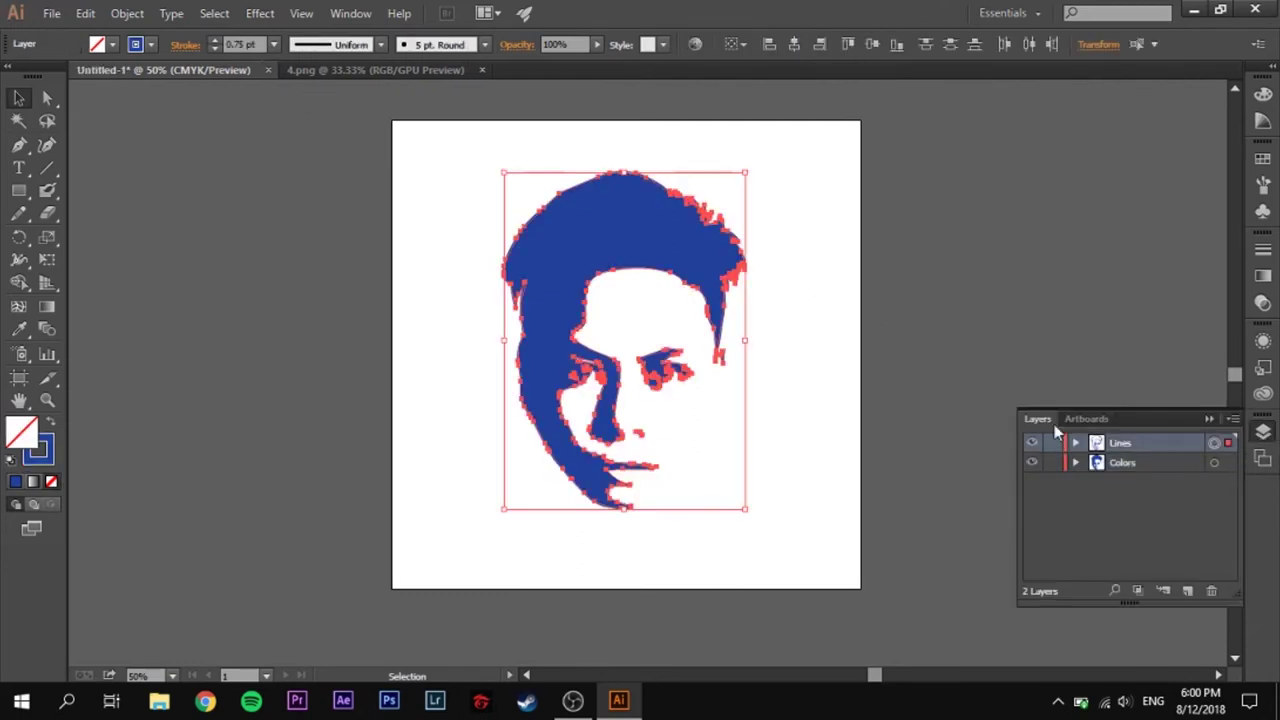
{"action": "left_click", "coordinate": [151, 48]}
{"action": "left_click", "coordinate": [25, 146]}
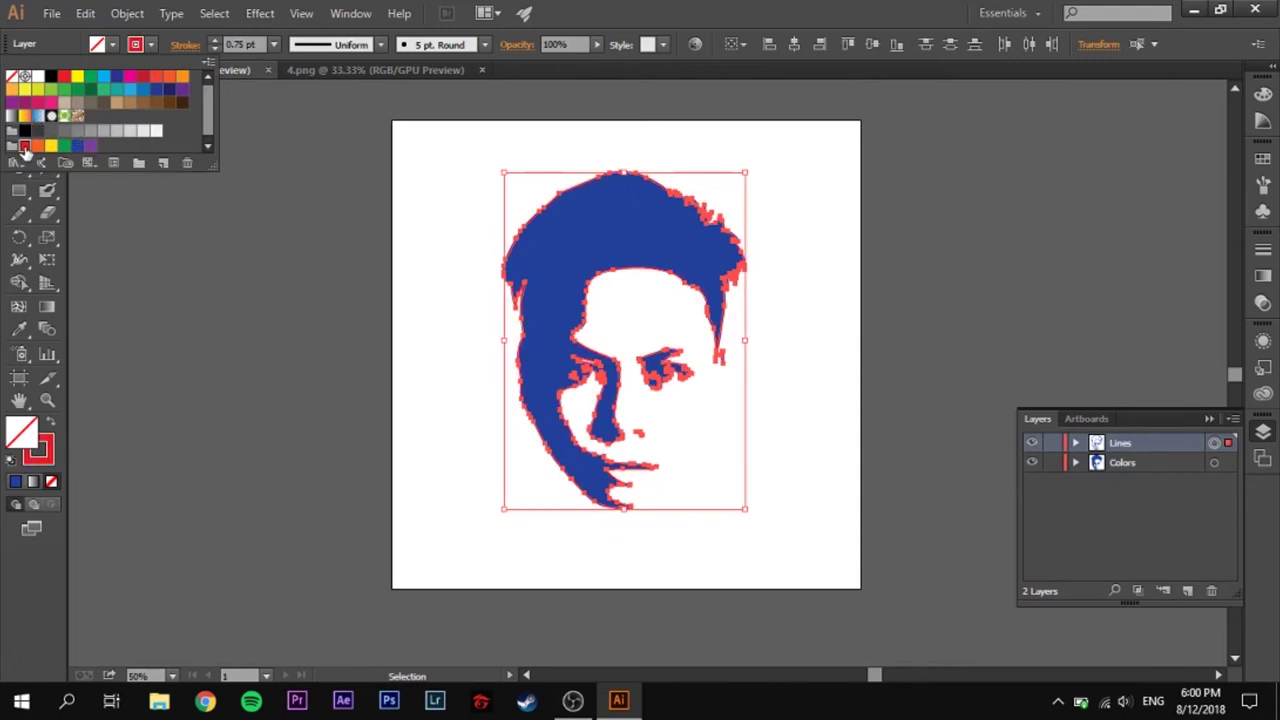
{"action": "left_click", "coordinate": [820, 307]}
{"action": "left_click", "coordinate": [820, 310]}
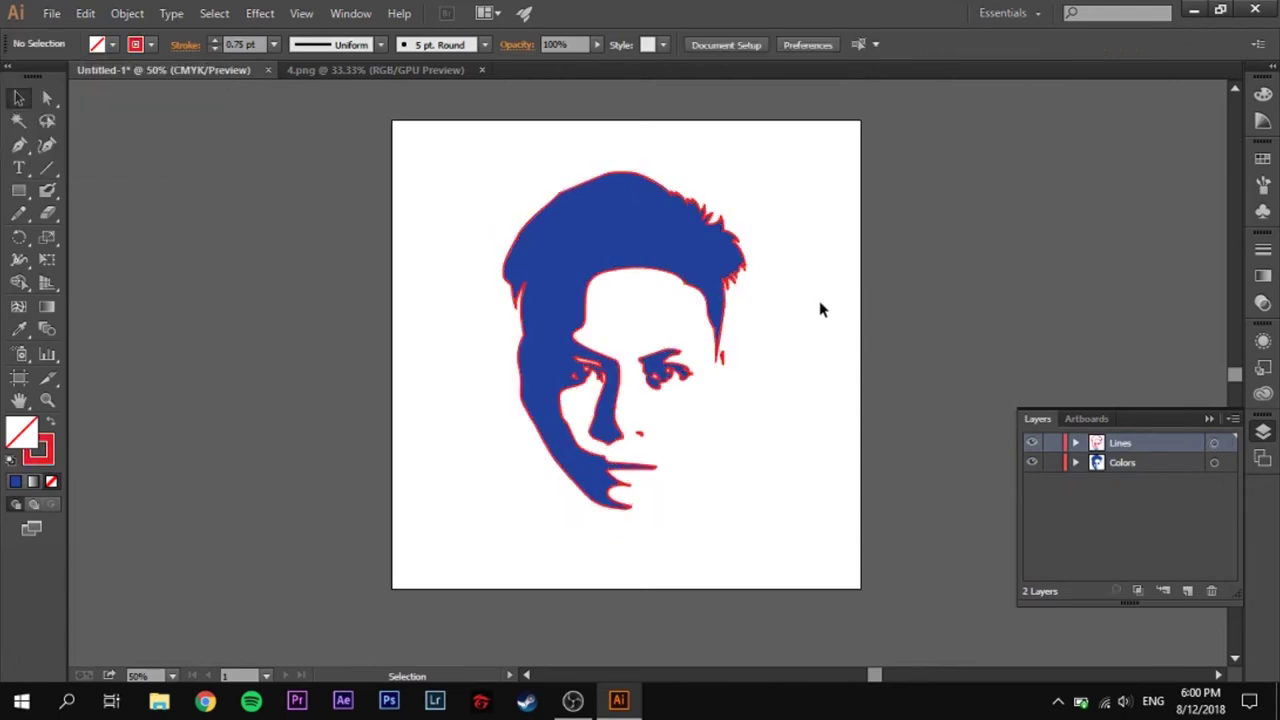
Fill the Colors layer face shapes with red and deselect.
{"action": "left_click", "coordinate": [1214, 463]}
{"action": "left_click", "coordinate": [113, 44]}
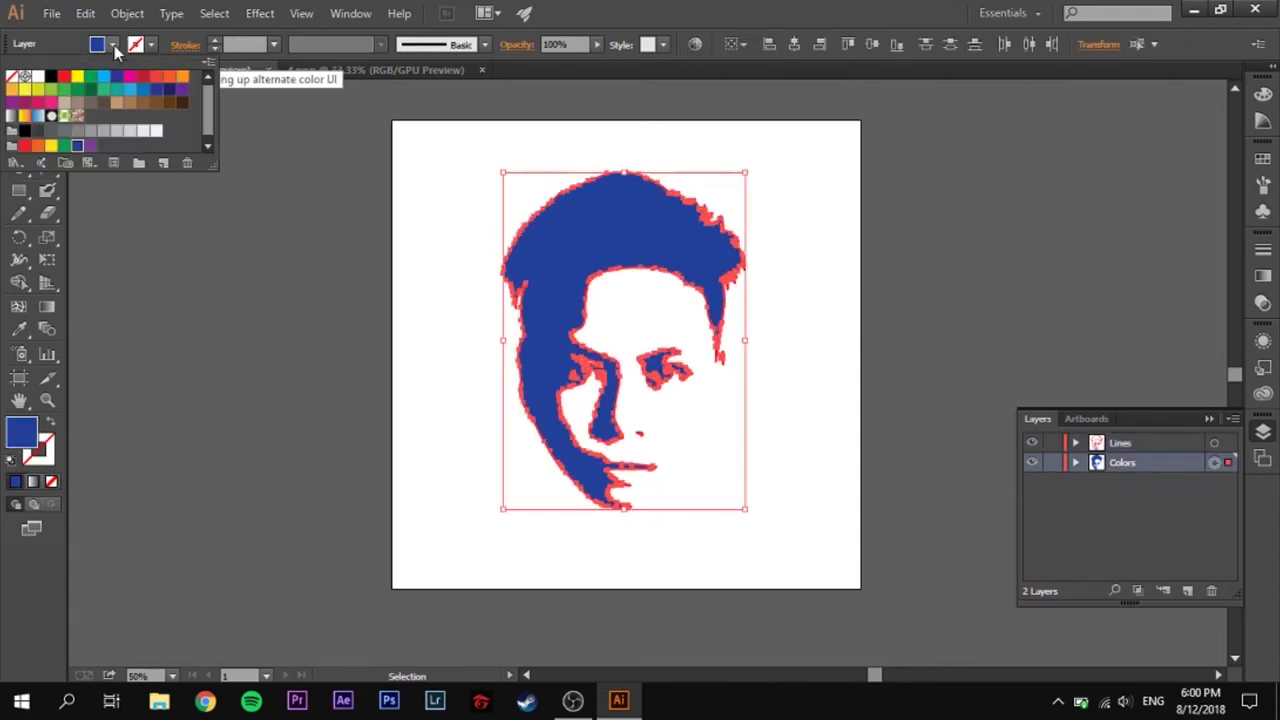
{"action": "left_click", "coordinate": [25, 146]}
{"action": "left_click", "coordinate": [852, 406]}
{"action": "left_click", "coordinate": [832, 388]}
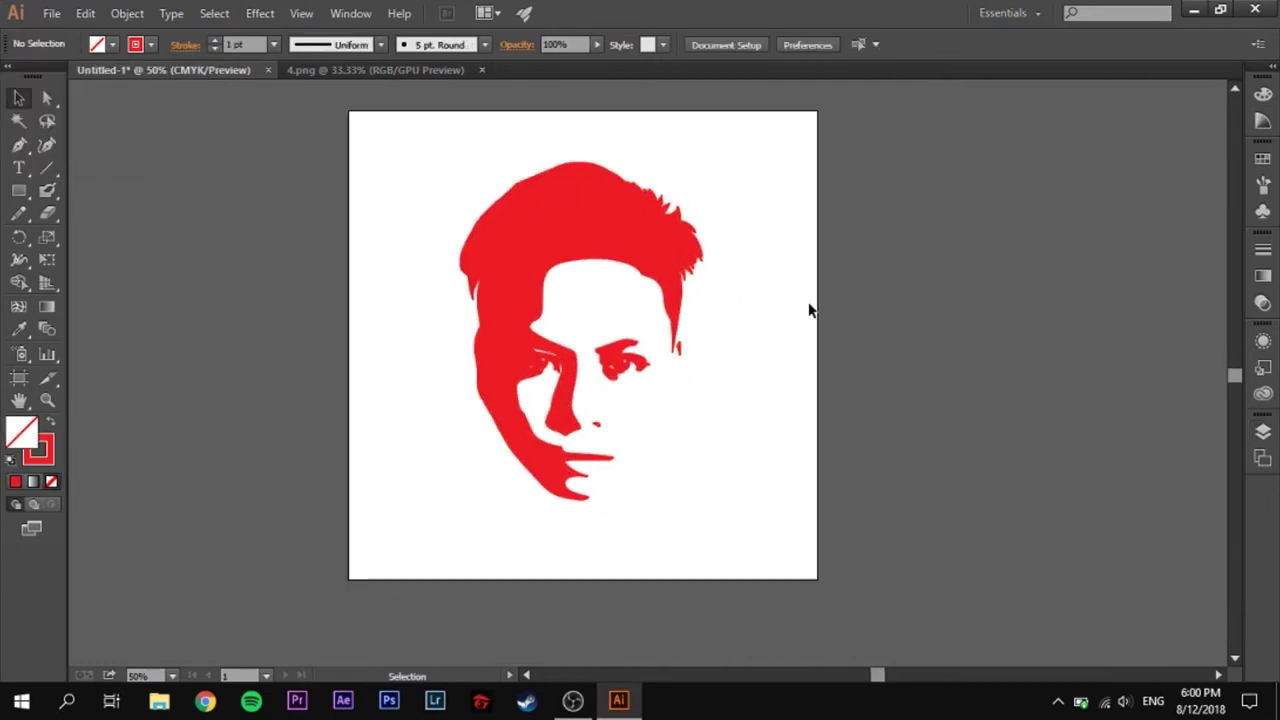
Export the red artwork to the Desktop as 2.png, keeping the same PNG options.
{"action": "left_click", "coordinate": [51, 13]}
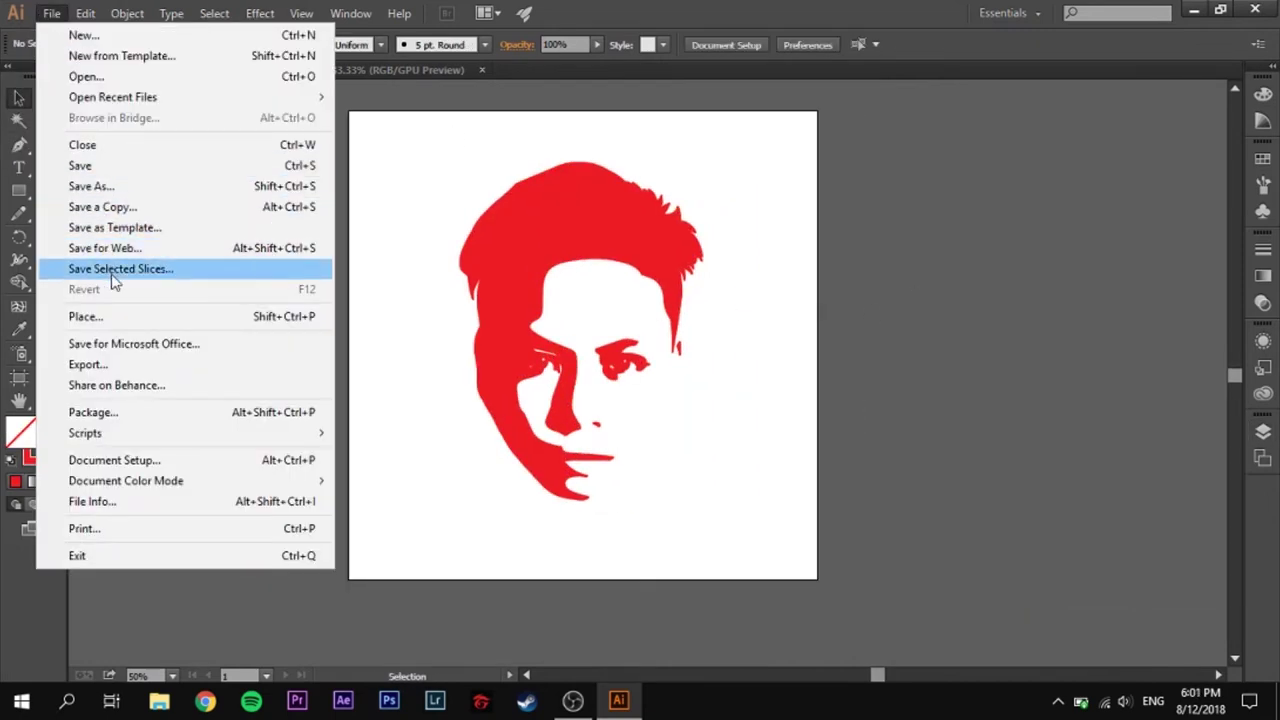
{"action": "left_click", "coordinate": [118, 370]}
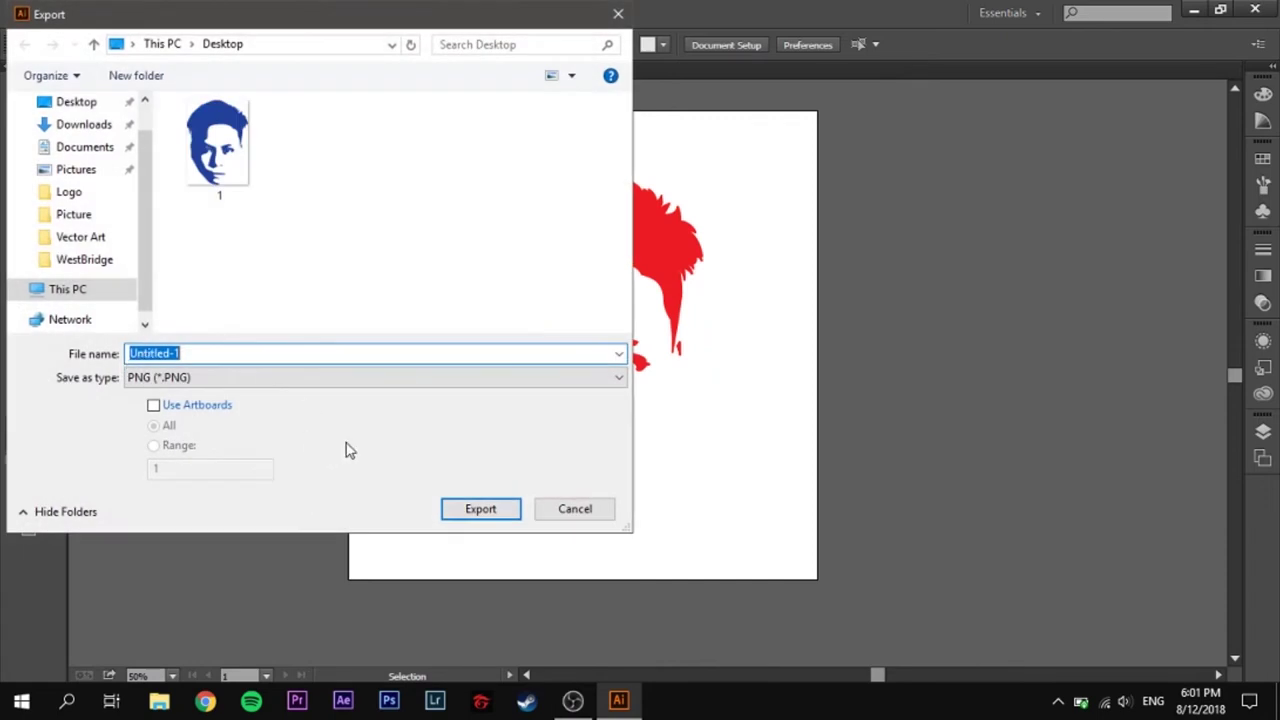
{"action": "left_click", "coordinate": [484, 509]}
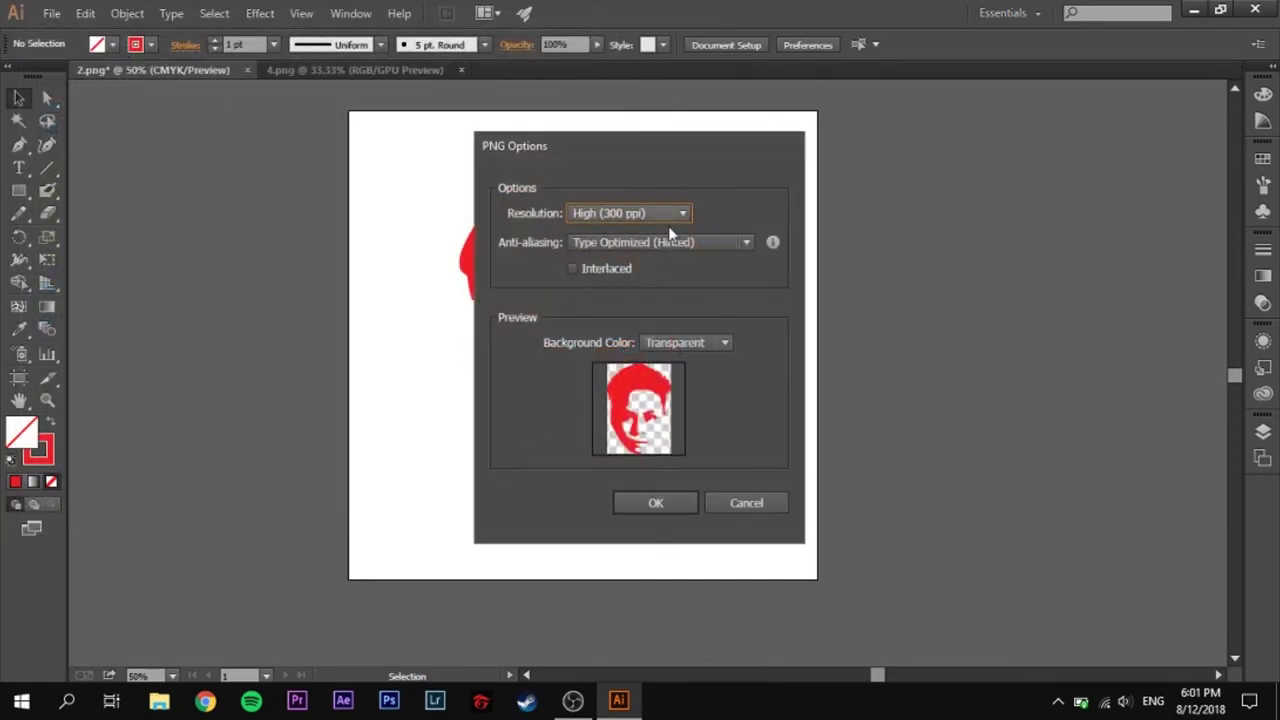
{"action": "left_click", "coordinate": [662, 503]}
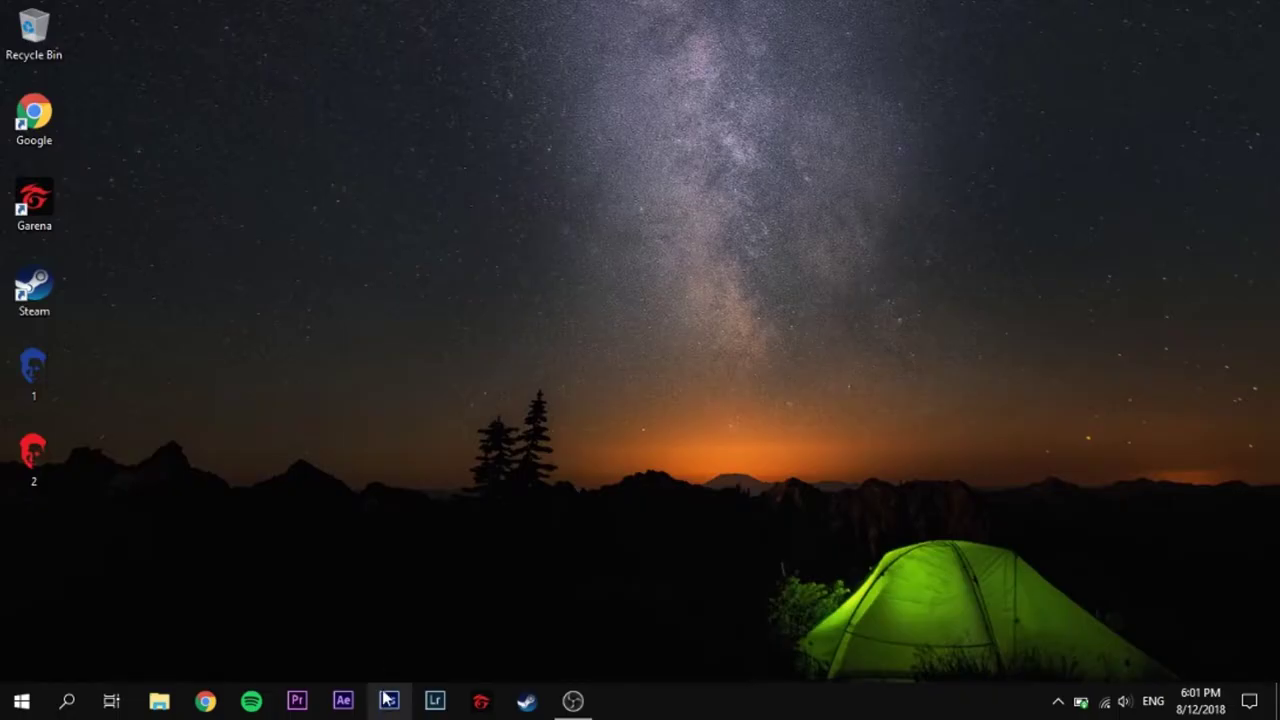
Launch Adobe Photoshop from the taskbar.
{"action": "left_click", "coordinate": [390, 700]}
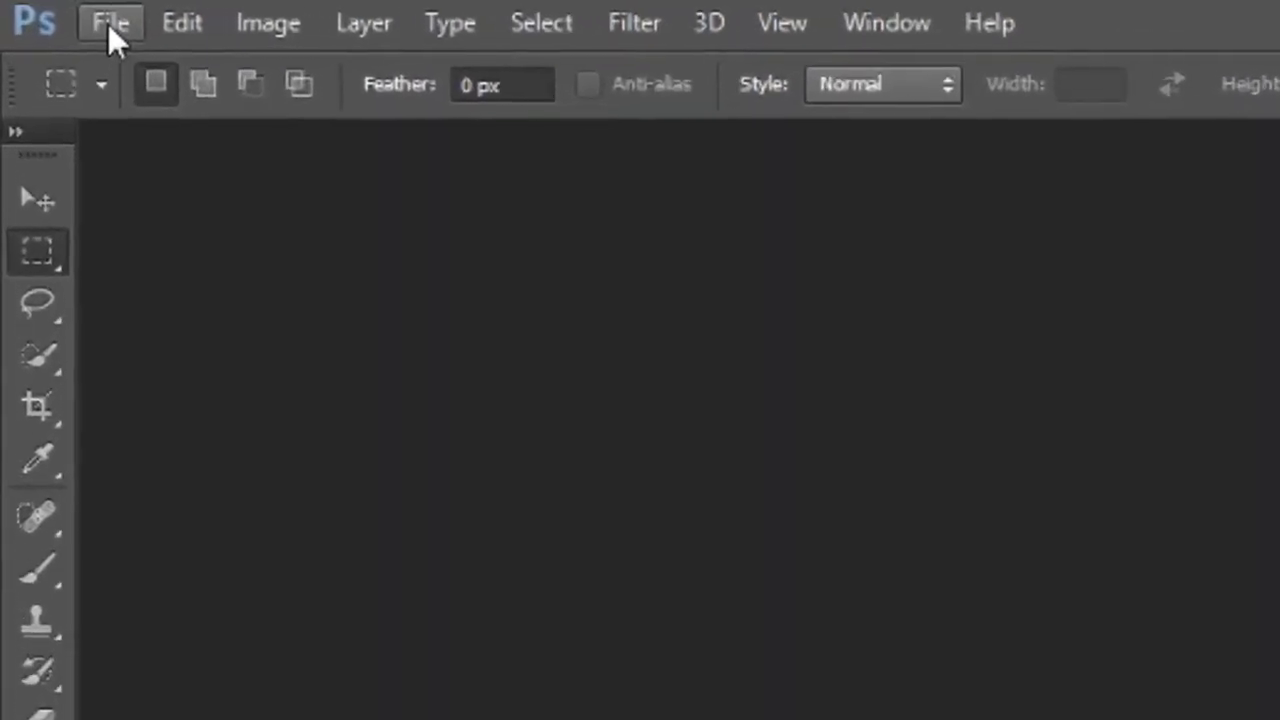
Create a new 1000 × 1000 px Photoshop document with a White background.
{"action": "left_click", "coordinate": [128, 27]}
{"action": "left_click", "coordinate": [150, 72]}
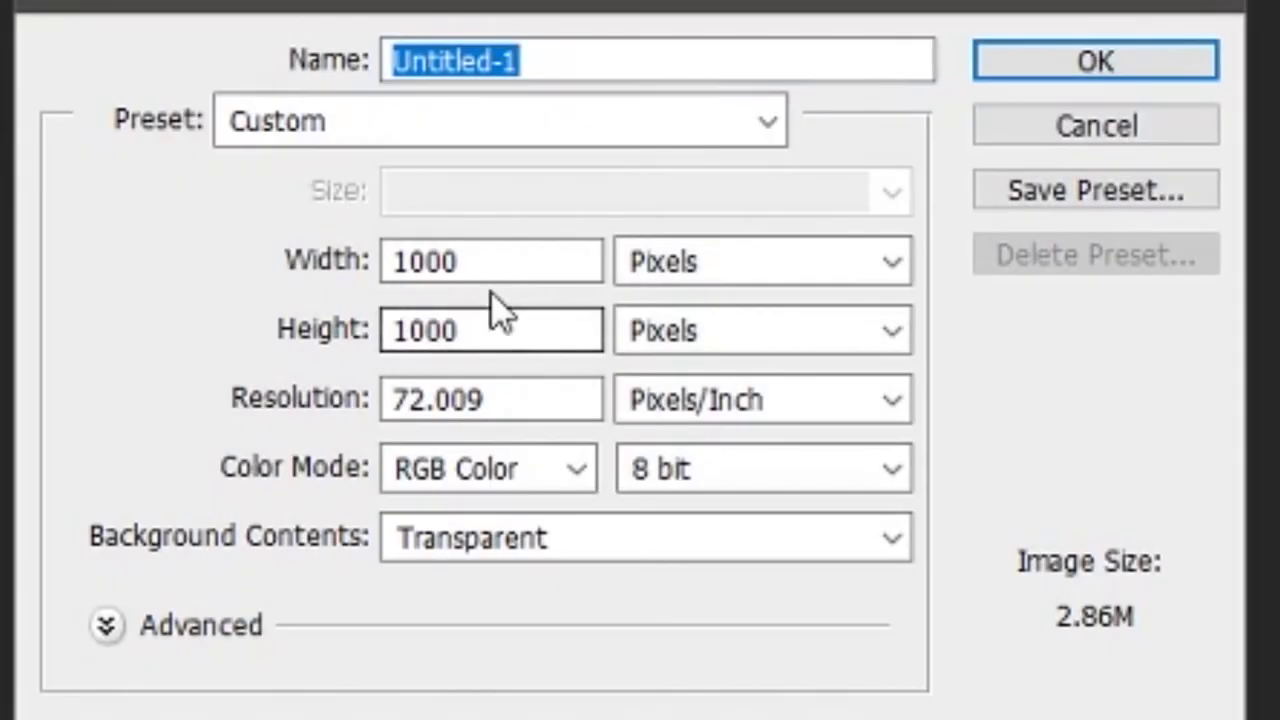
{"action": "key", "text": "Tab"}
{"action": "type", "text": "10"}
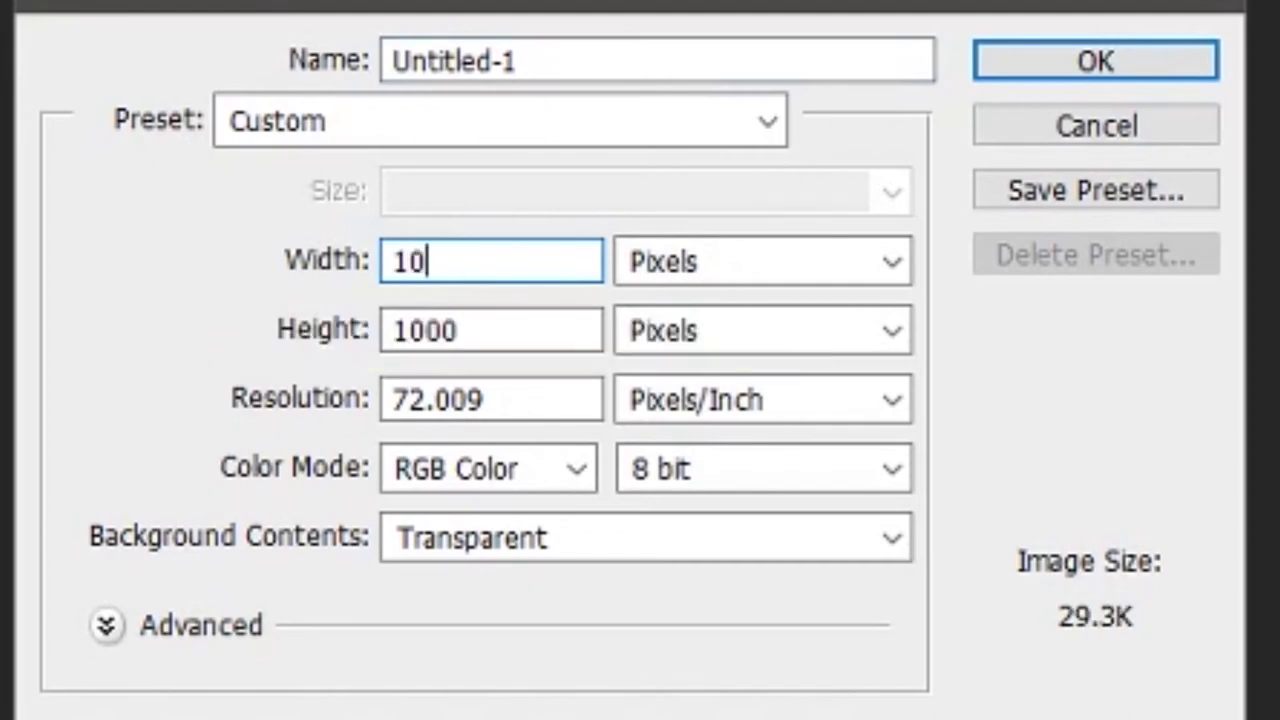
{"action": "type", "text": "00"}
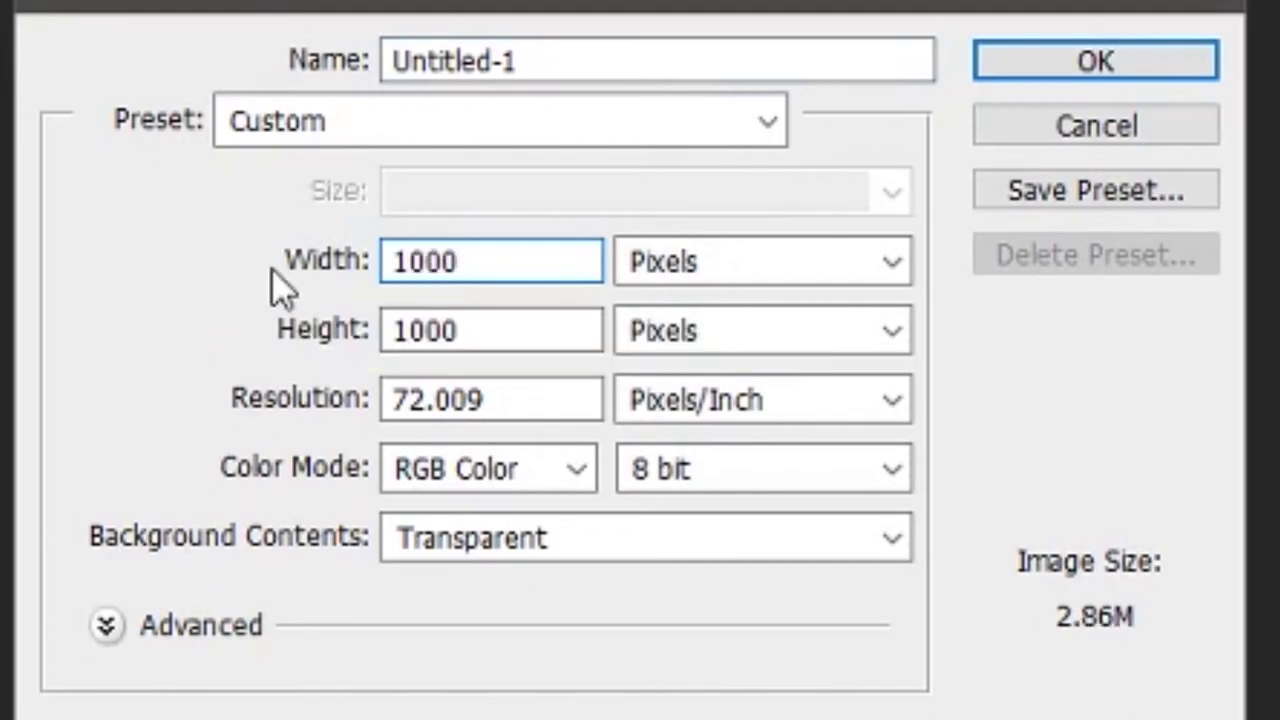
{"action": "left_click_drag", "start_coordinate": [484, 332], "coordinate": [360, 330]}
{"action": "type", "text": "1000"}
{"action": "left_click", "coordinate": [713, 577]}
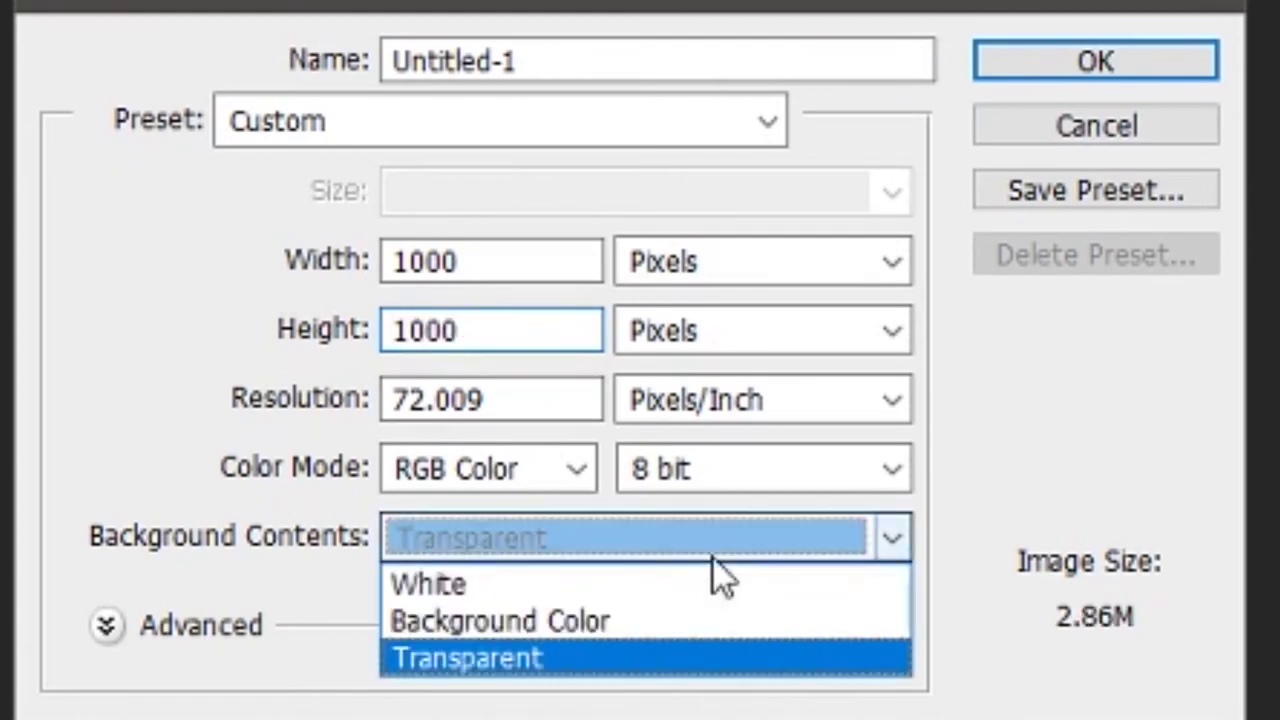
{"action": "left_click", "coordinate": [515, 590]}
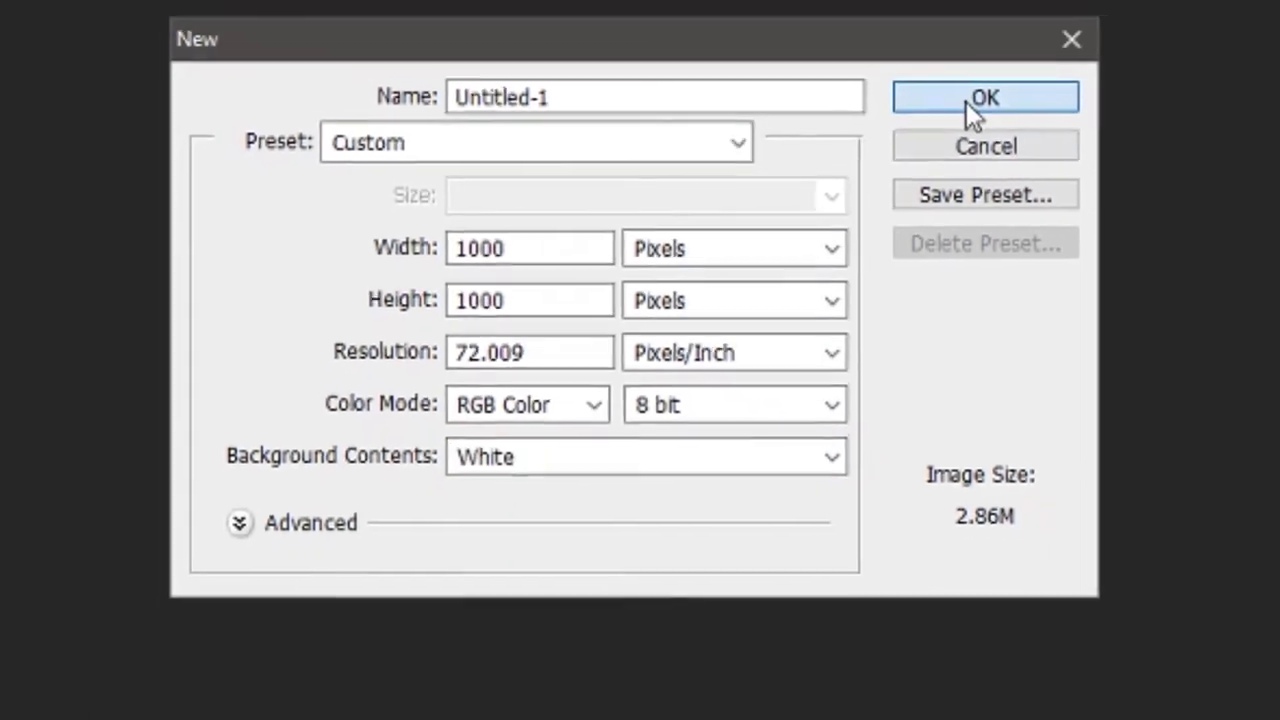
{"action": "left_click", "coordinate": [968, 103]}
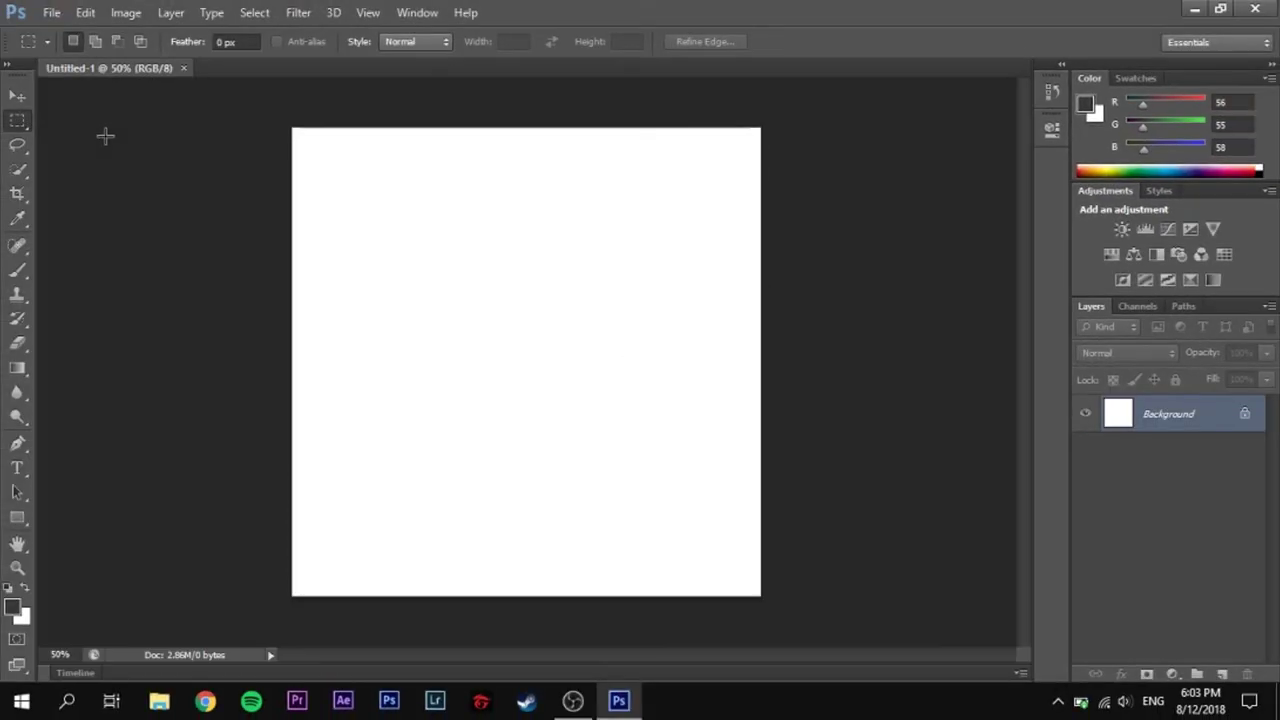
Create a second document with a Transparent background, then return to Untitled-1.
{"action": "left_click", "coordinate": [18, 97]}
{"action": "left_click", "coordinate": [52, 13]}
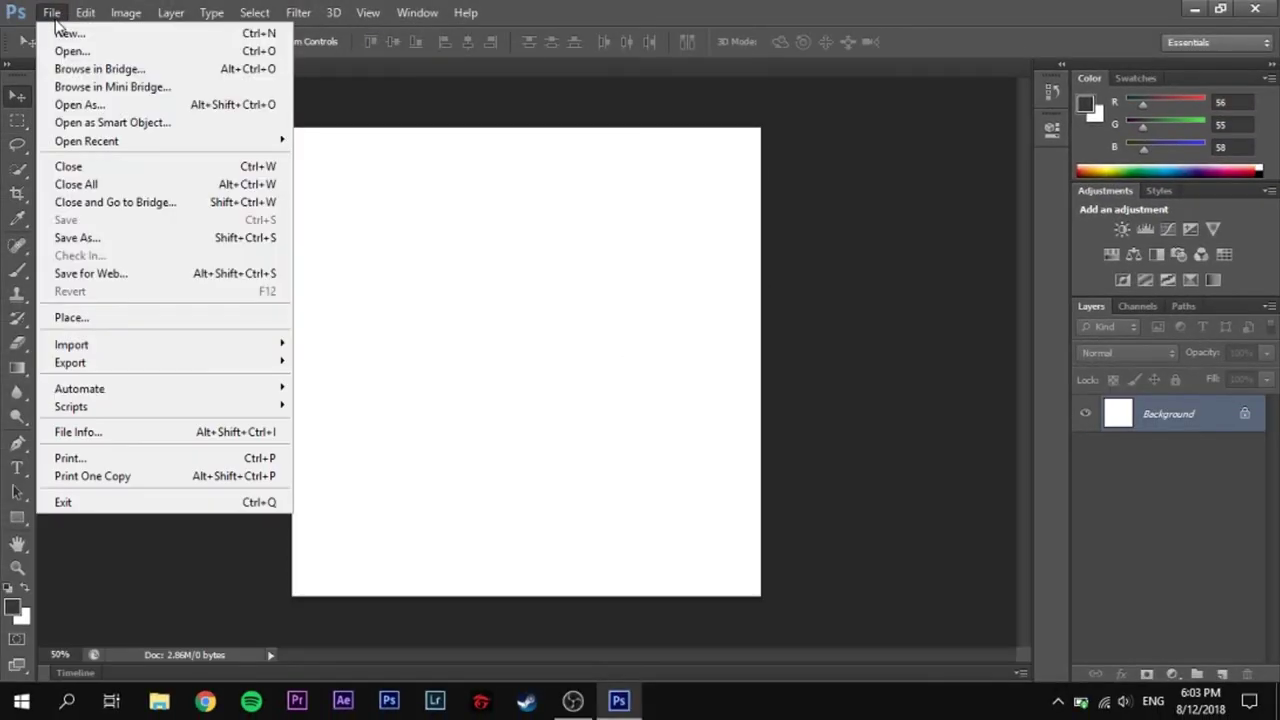
{"action": "left_click", "coordinate": [64, 33]}
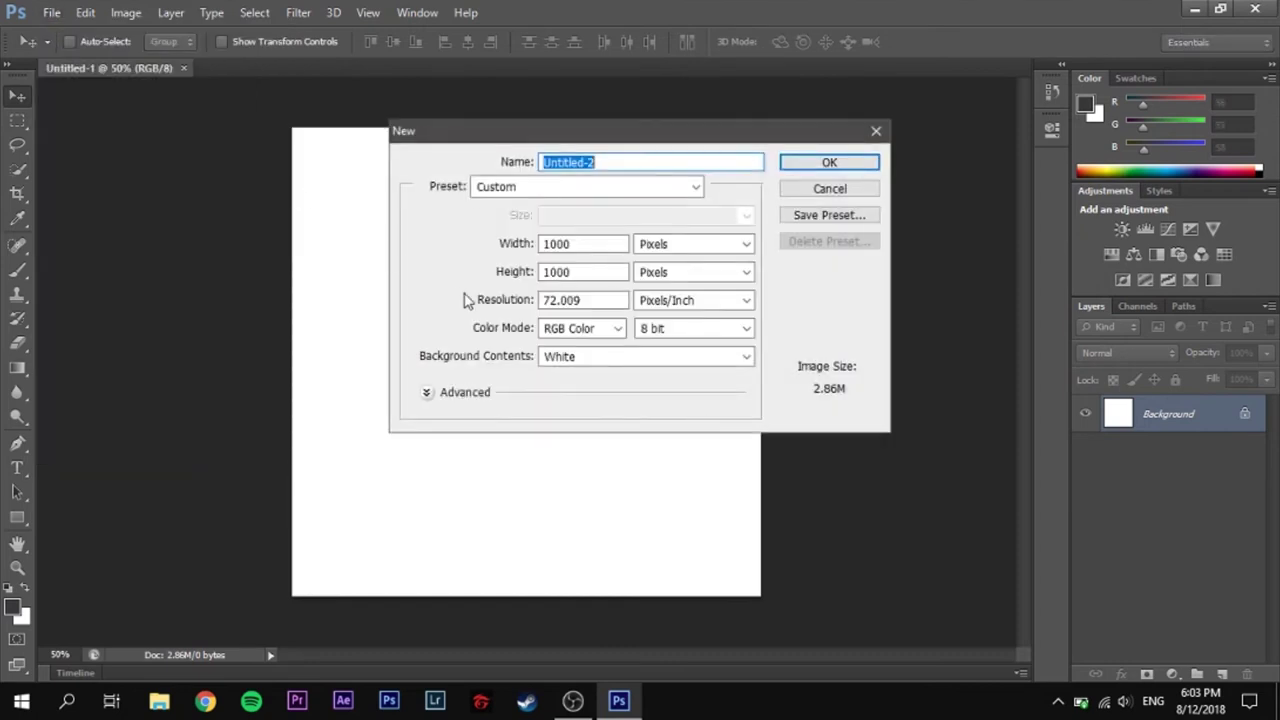
{"action": "left_click", "coordinate": [541, 360]}
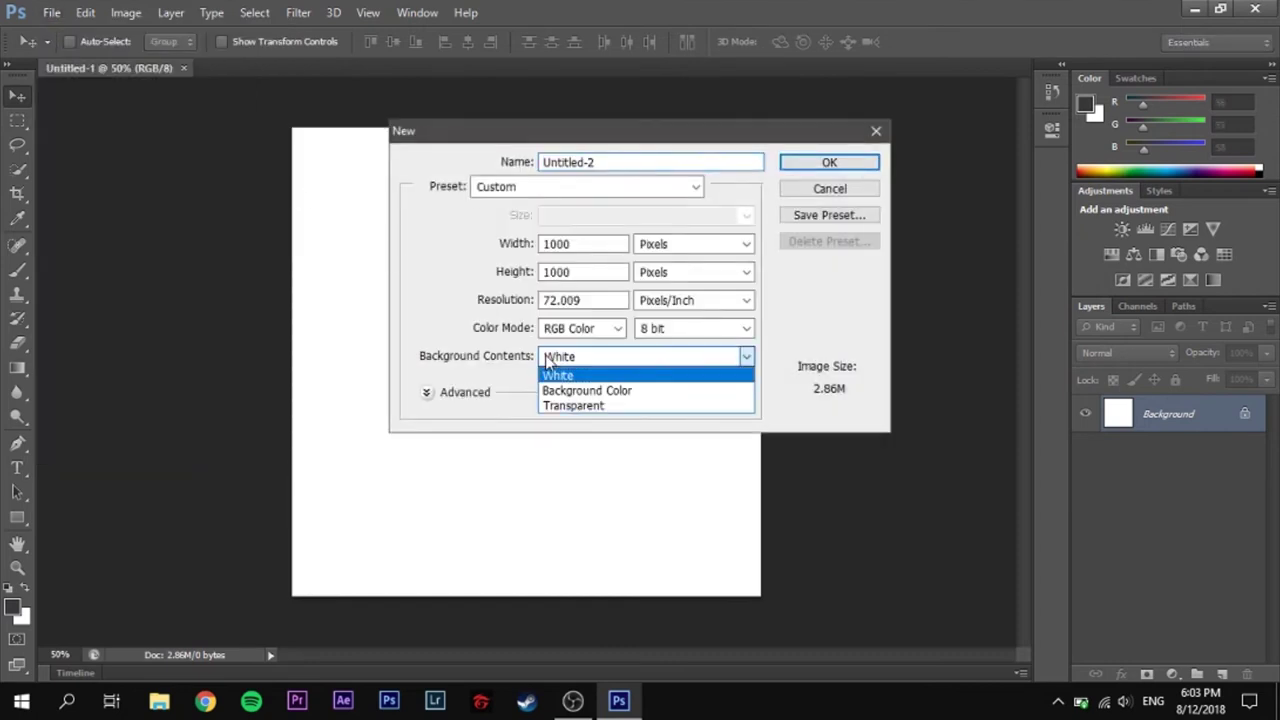
{"action": "left_click", "coordinate": [563, 406]}
{"action": "left_click", "coordinate": [820, 162]}
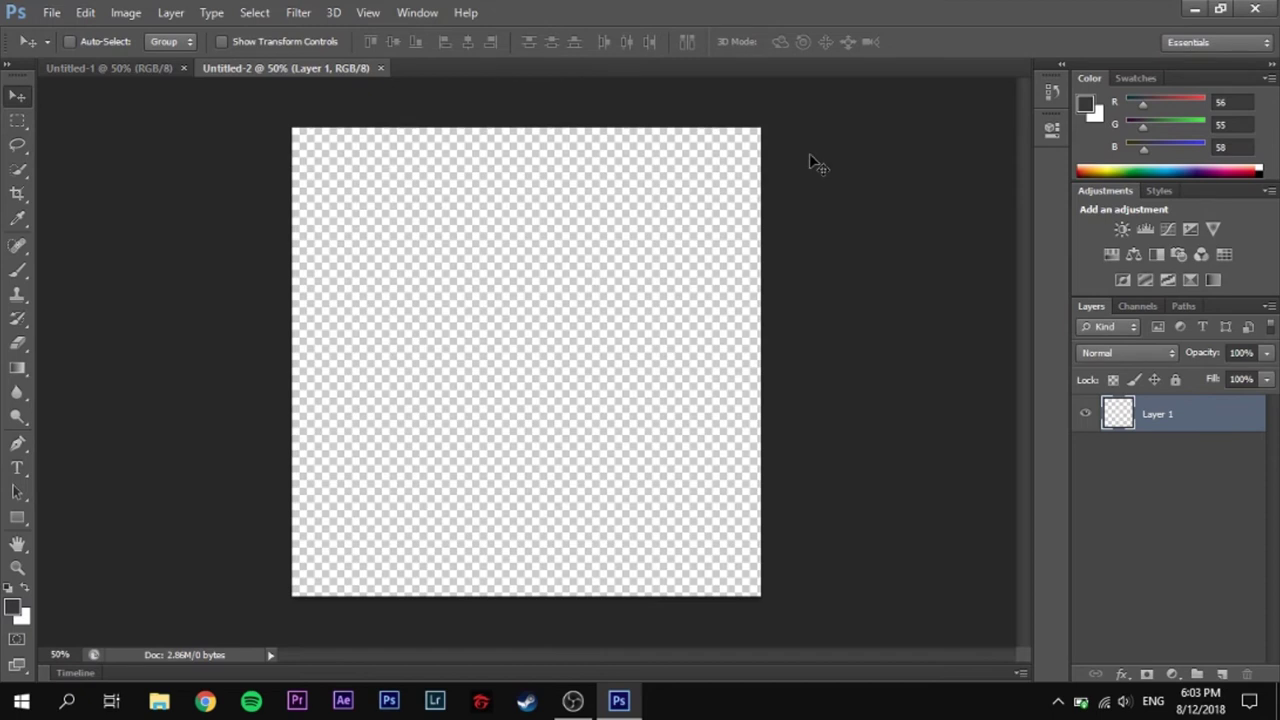
{"action": "left_click", "coordinate": [93, 68]}
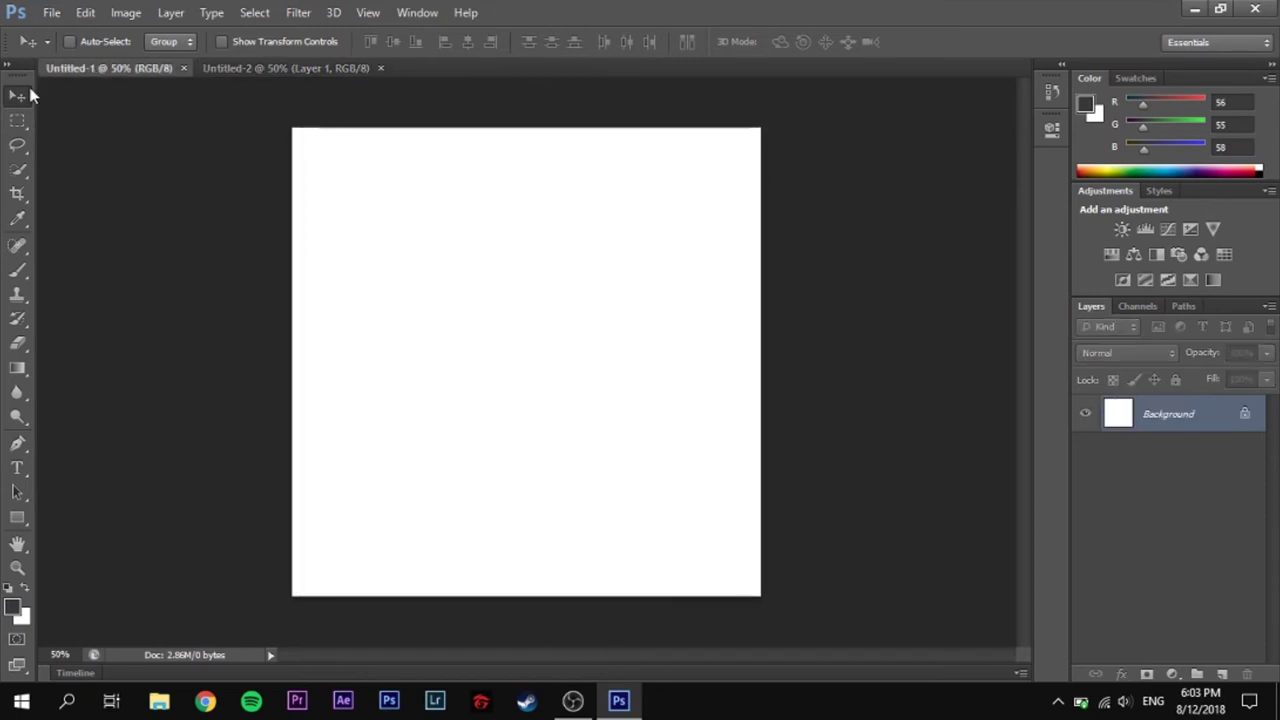
Open the face images 1.png and 2.png together.
{"action": "left_click", "coordinate": [51, 14]}
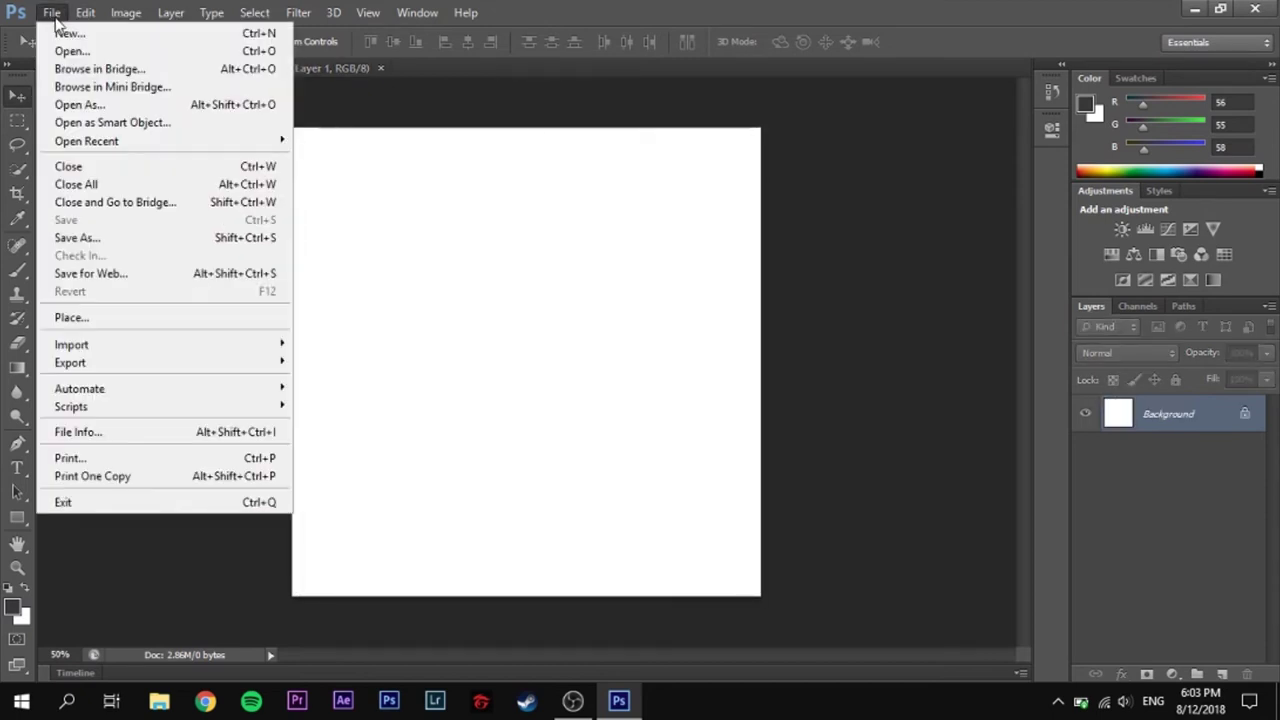
{"action": "left_click", "coordinate": [68, 48]}
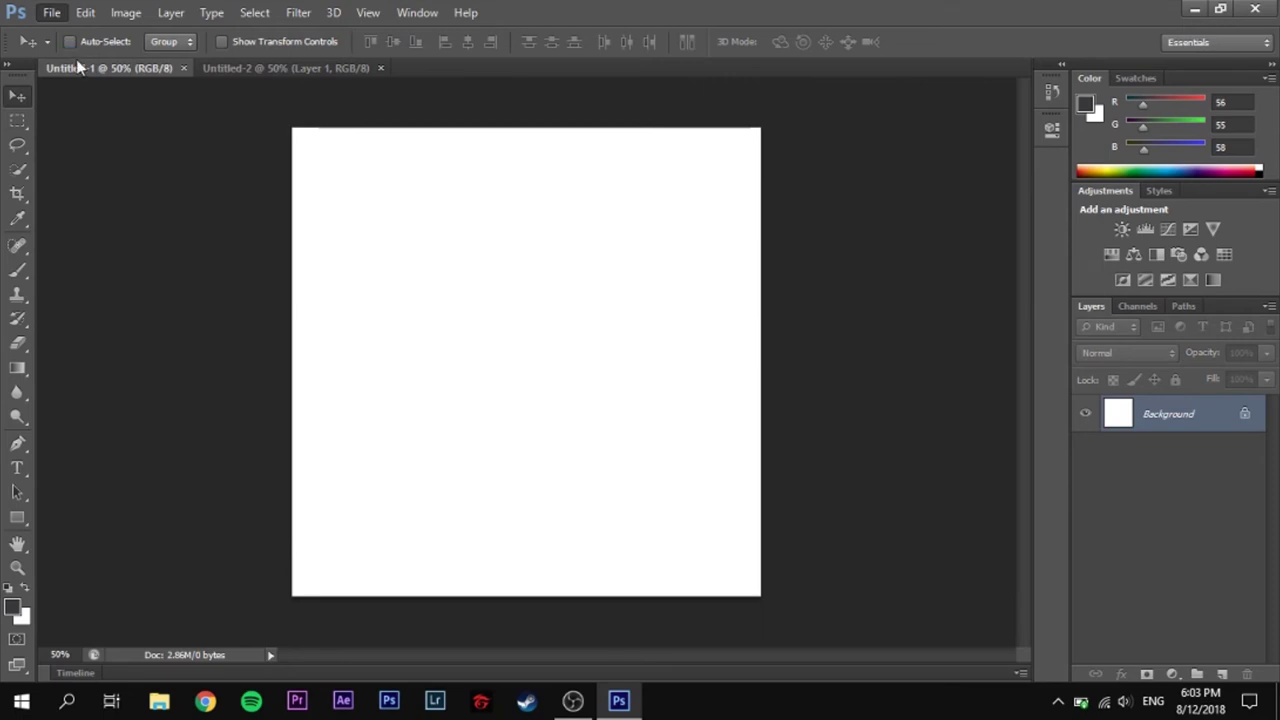
{"action": "left_click", "coordinate": [530, 150]}
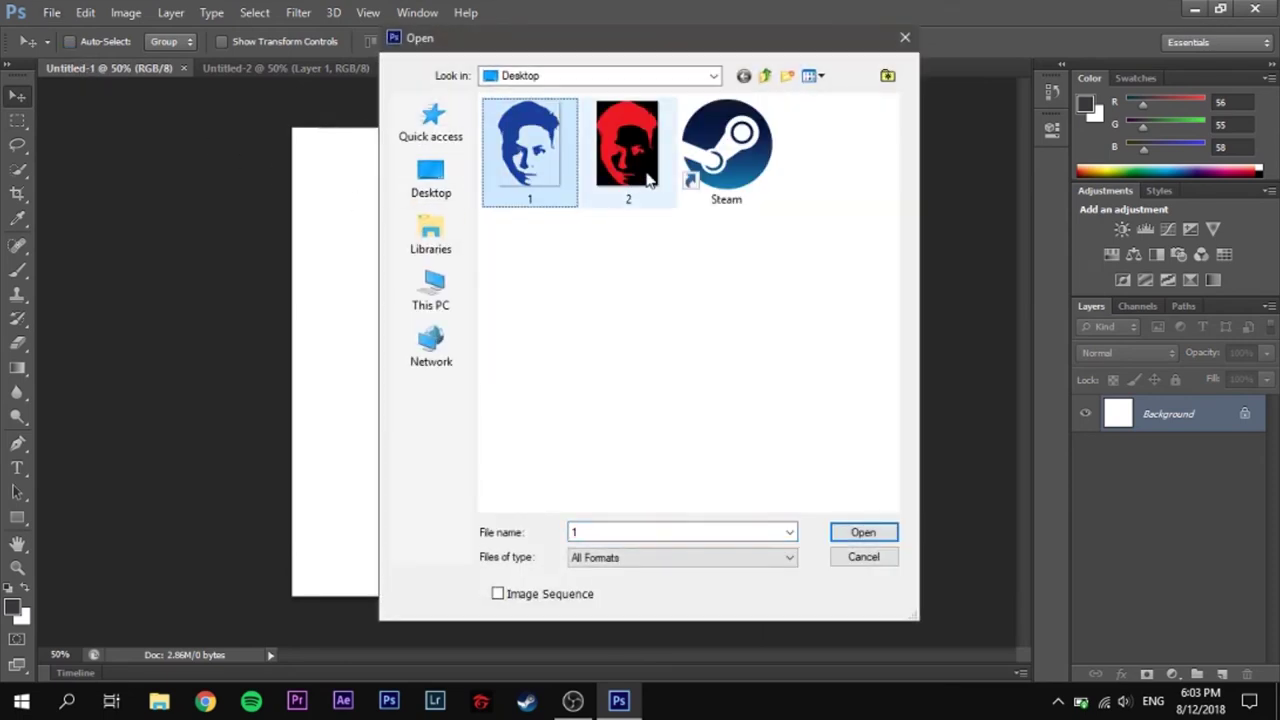
{"action": "left_click", "coordinate": [646, 172], "text": "ctrl"}
{"action": "left_click", "coordinate": [866, 531]}
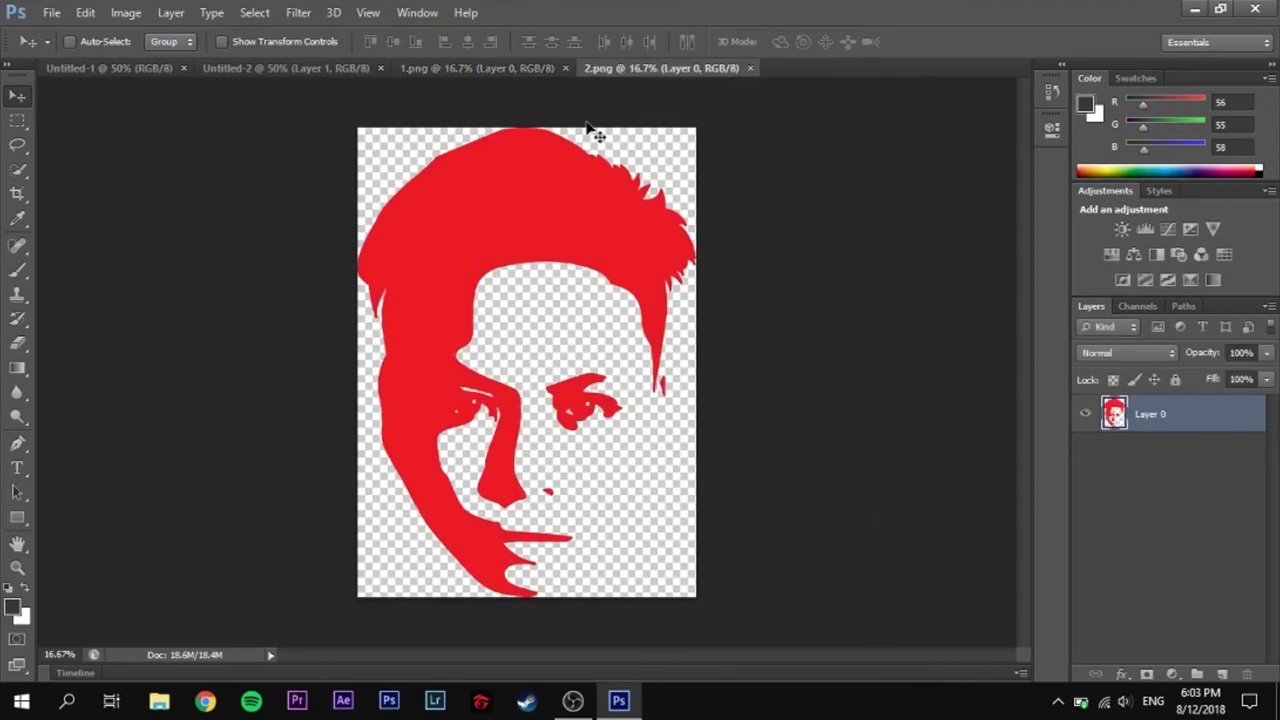
Select all and copy the blue face image, then go back to Untitled-1.
{"action": "left_click", "coordinate": [524, 70]}
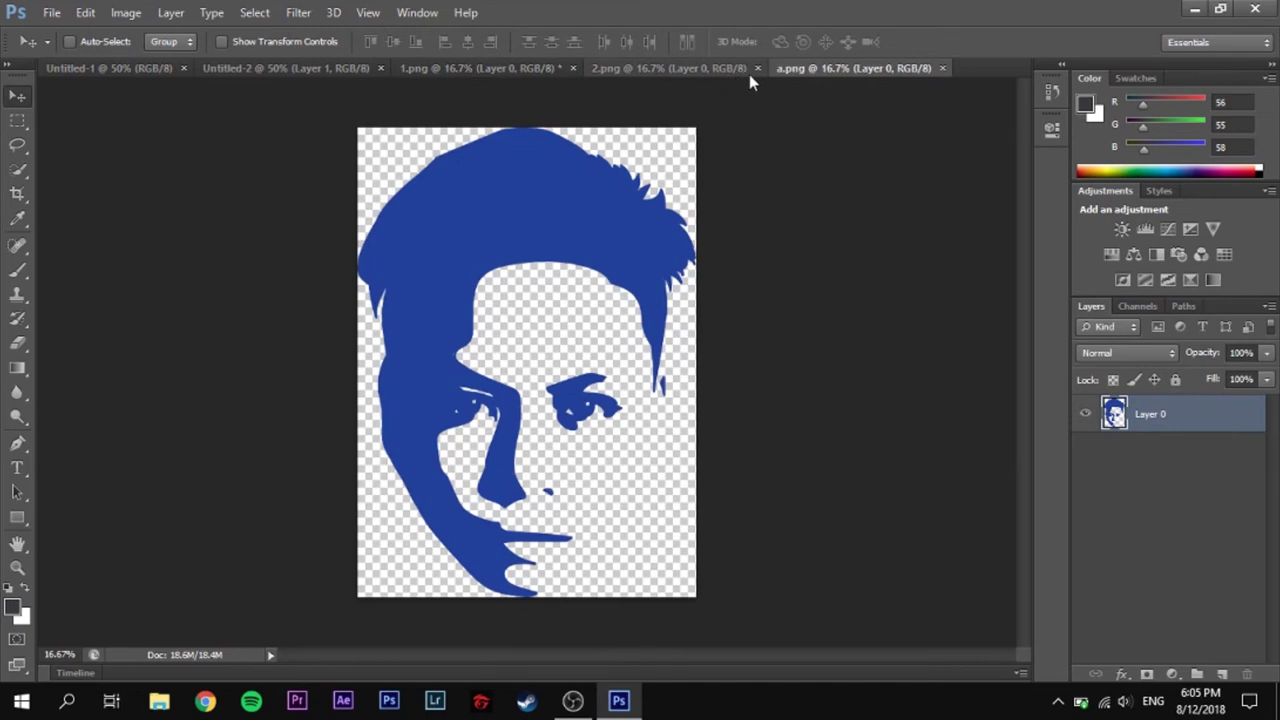
{"action": "left_click", "coordinate": [757, 67]}
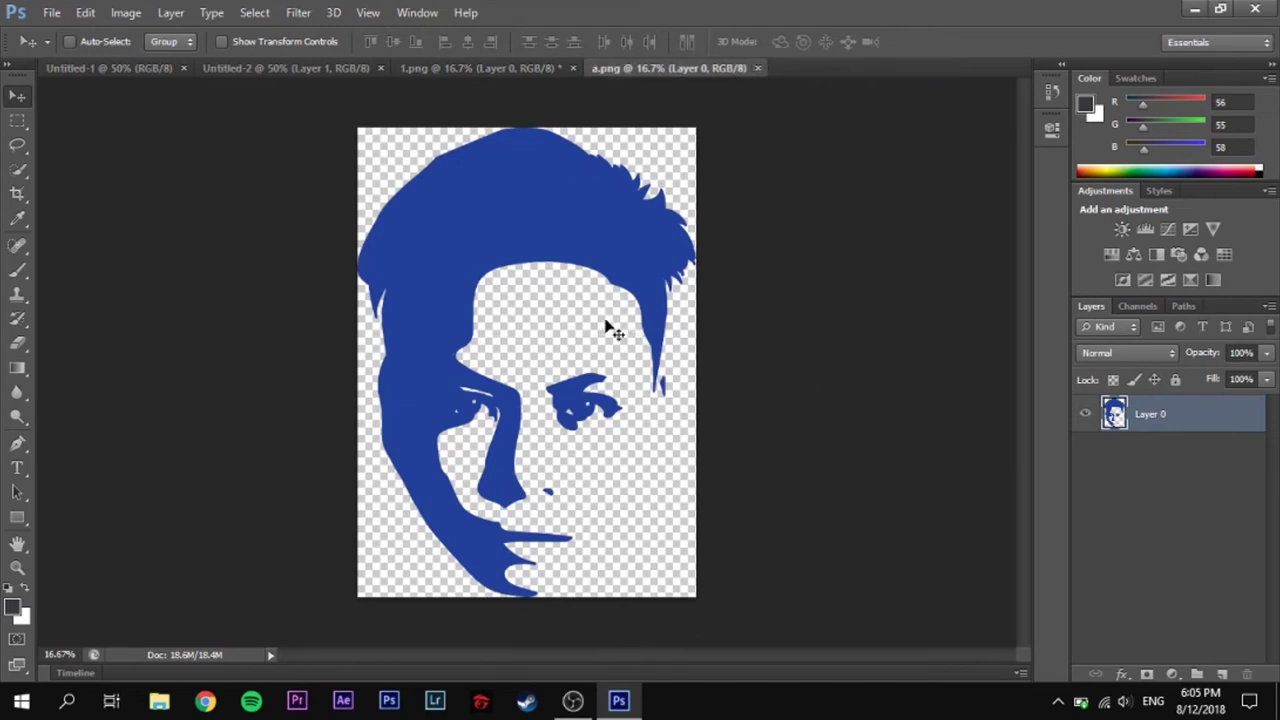
{"action": "key", "text": "ctrl+a"}
{"action": "key", "text": "ctrl+c"}
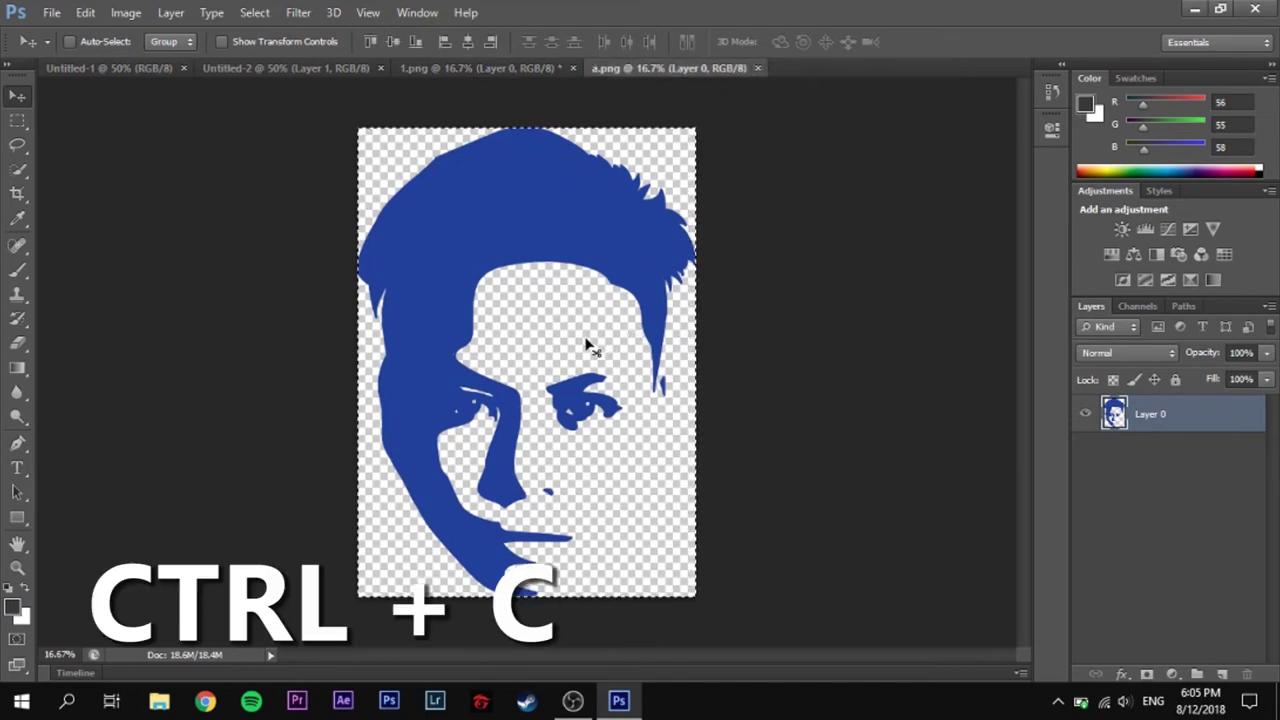
{"action": "left_click", "coordinate": [106, 70]}
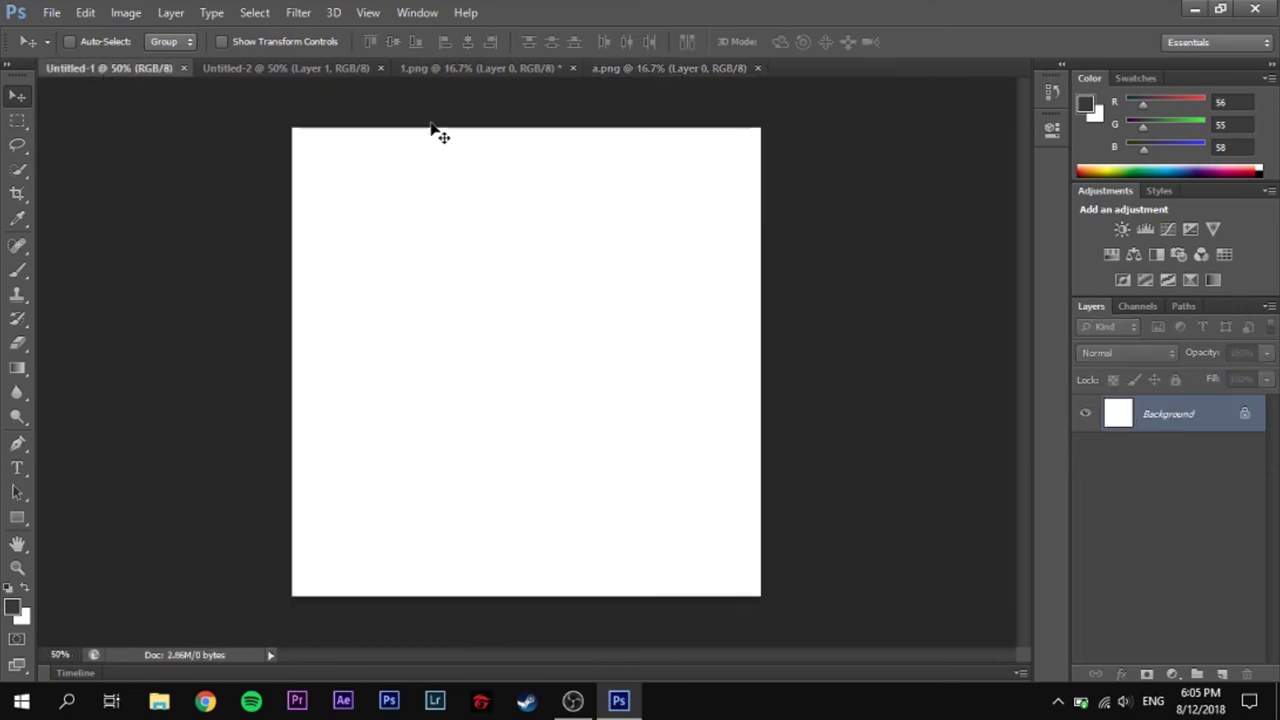
Paste the blue face into Untitled-1 and scale it to about 29.4%, centred.
{"action": "key", "text": "ctrl+v"}
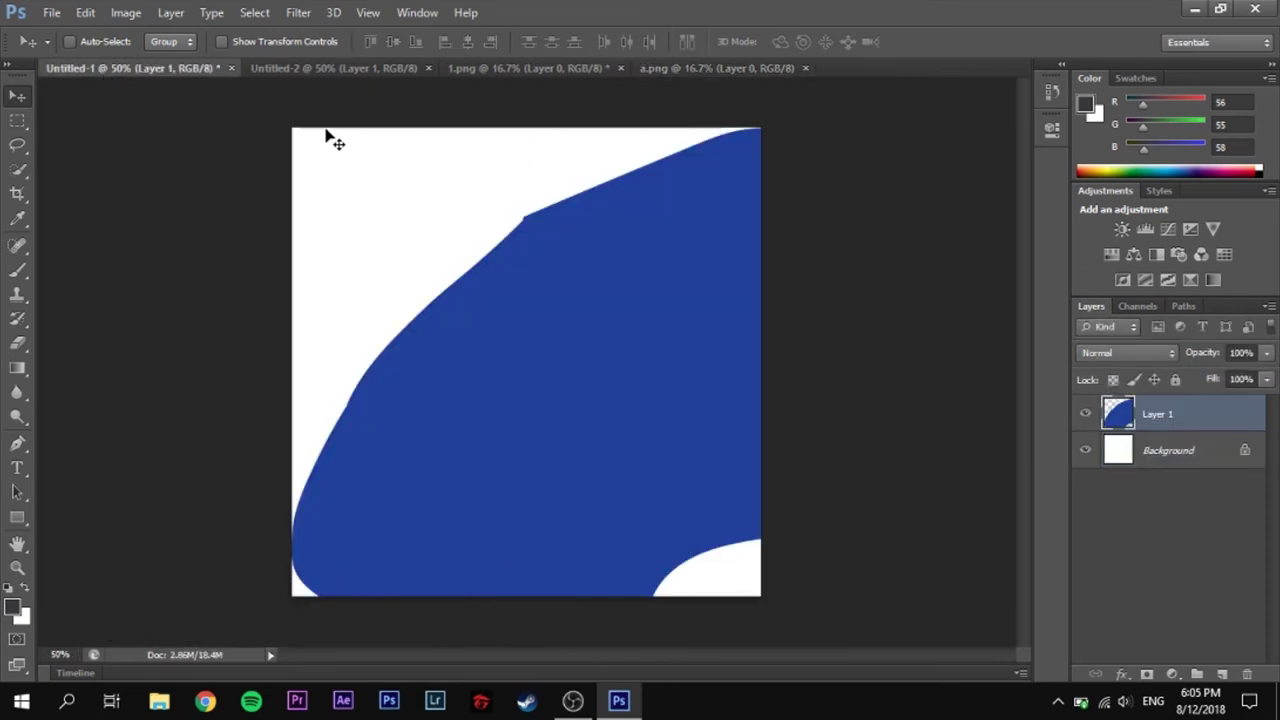
{"action": "key", "text": "ctrl+t"}
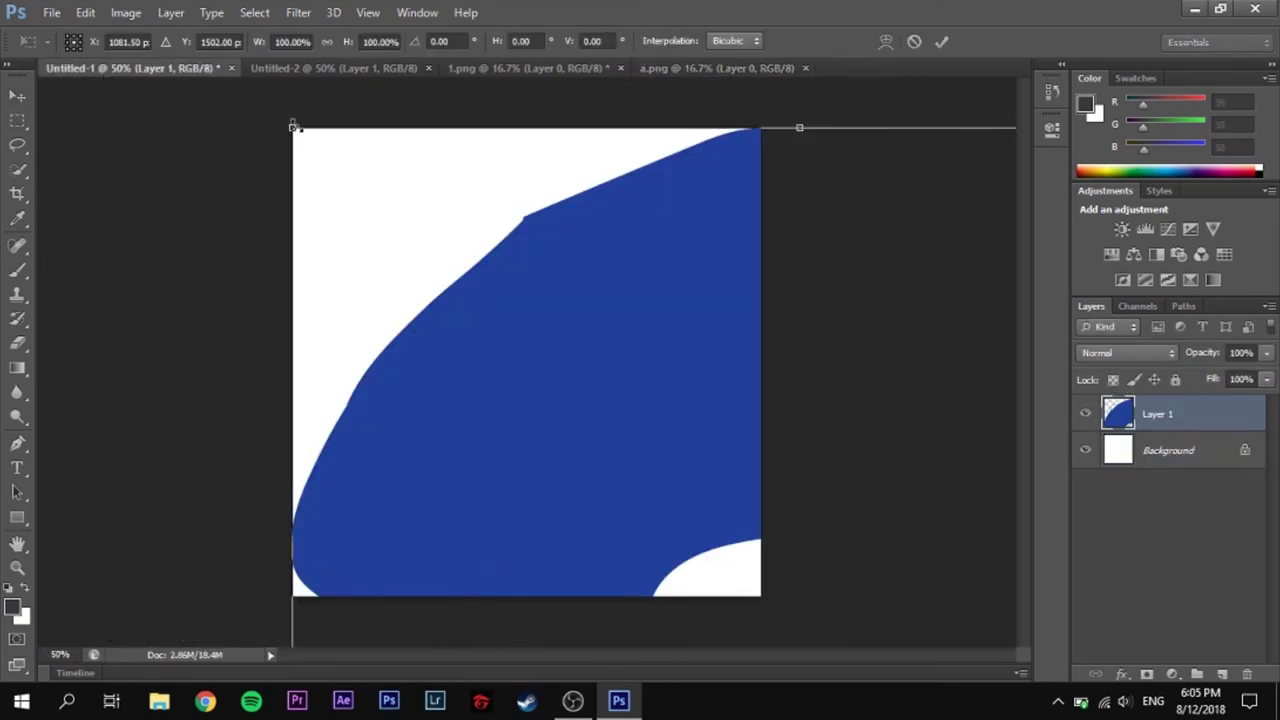
{"action": "left_click_drag", "start_coordinate": [291, 126], "coordinate": [437, 308]}
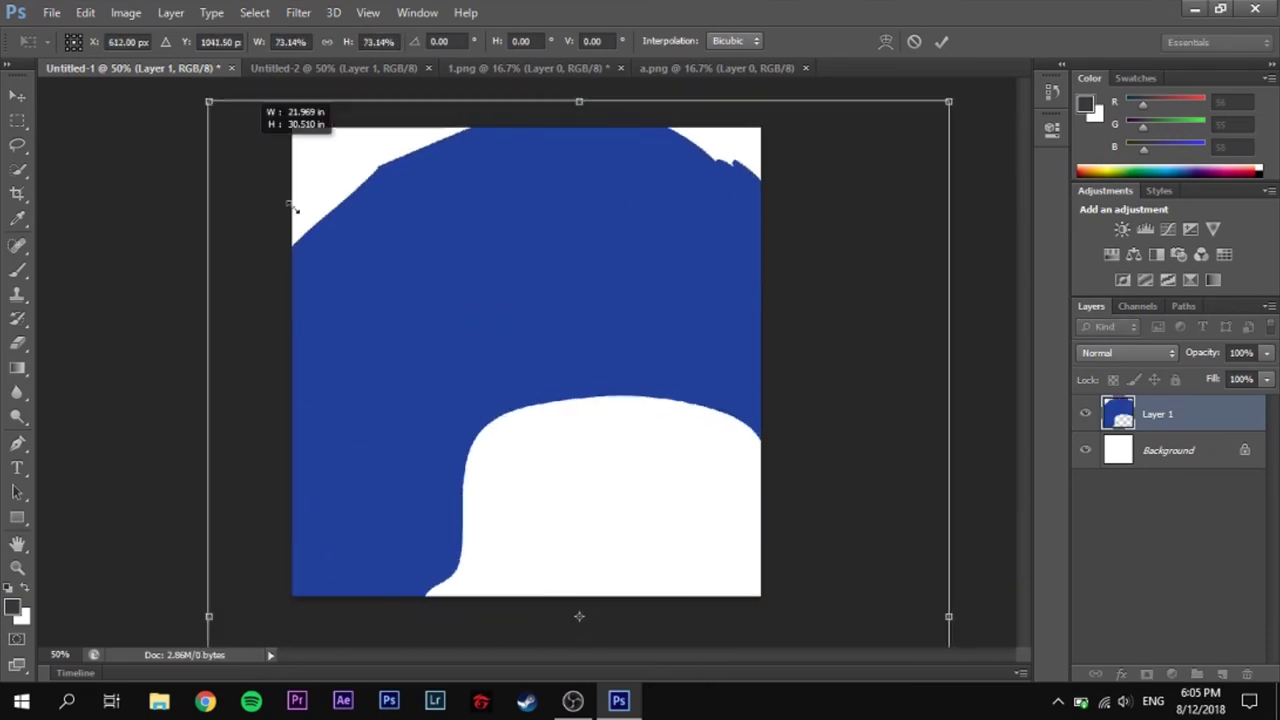
{"action": "left_click_drag", "start_coordinate": [437, 308], "coordinate": [351, 163]}
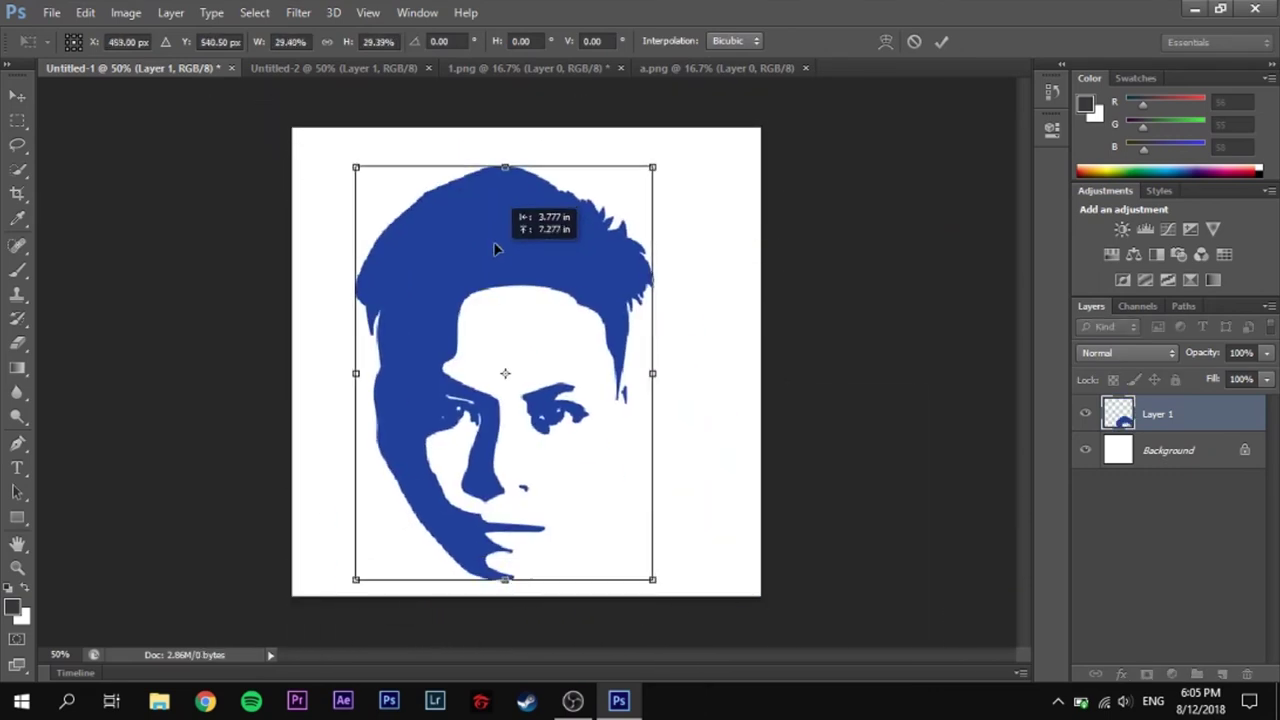
{"action": "left_click_drag", "start_coordinate": [500, 250], "coordinate": [516, 240]}
{"action": "key", "text": "Return"}
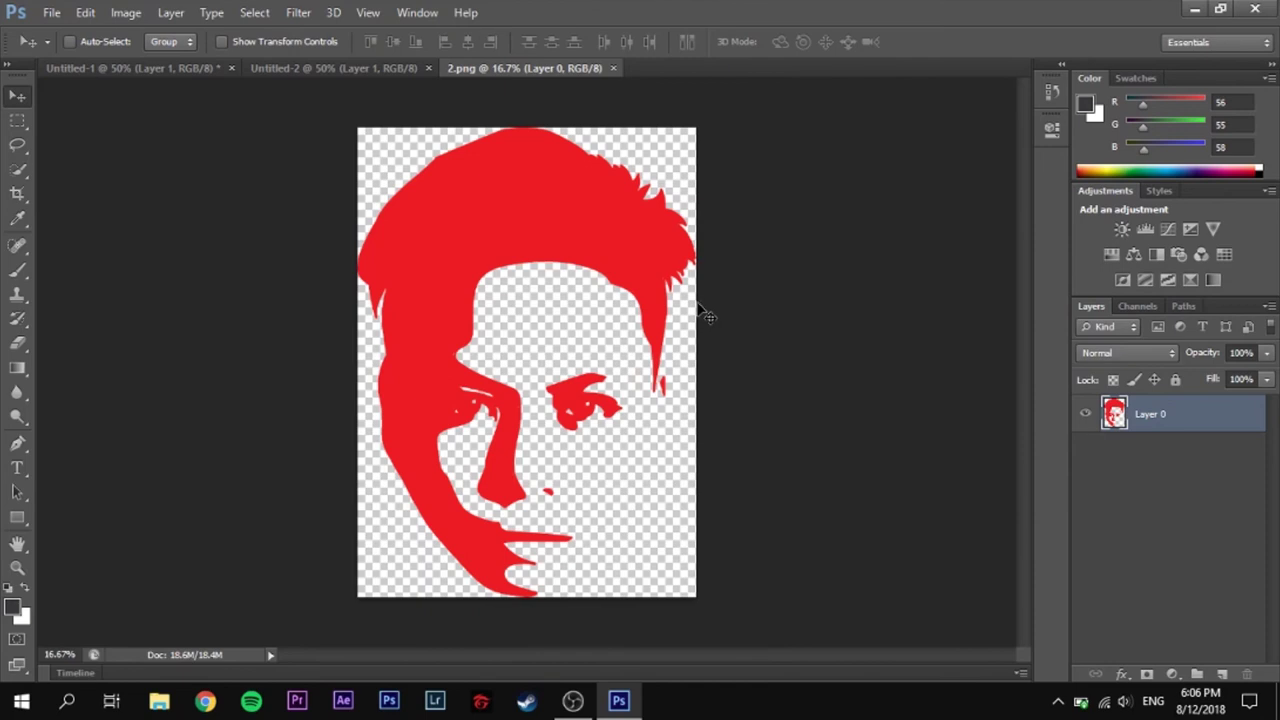
Paste the red face, scale it to match the blue one, and move it beneath.
{"action": "key", "text": "ctrl+a"}
{"action": "key", "text": "ctrl+c"}
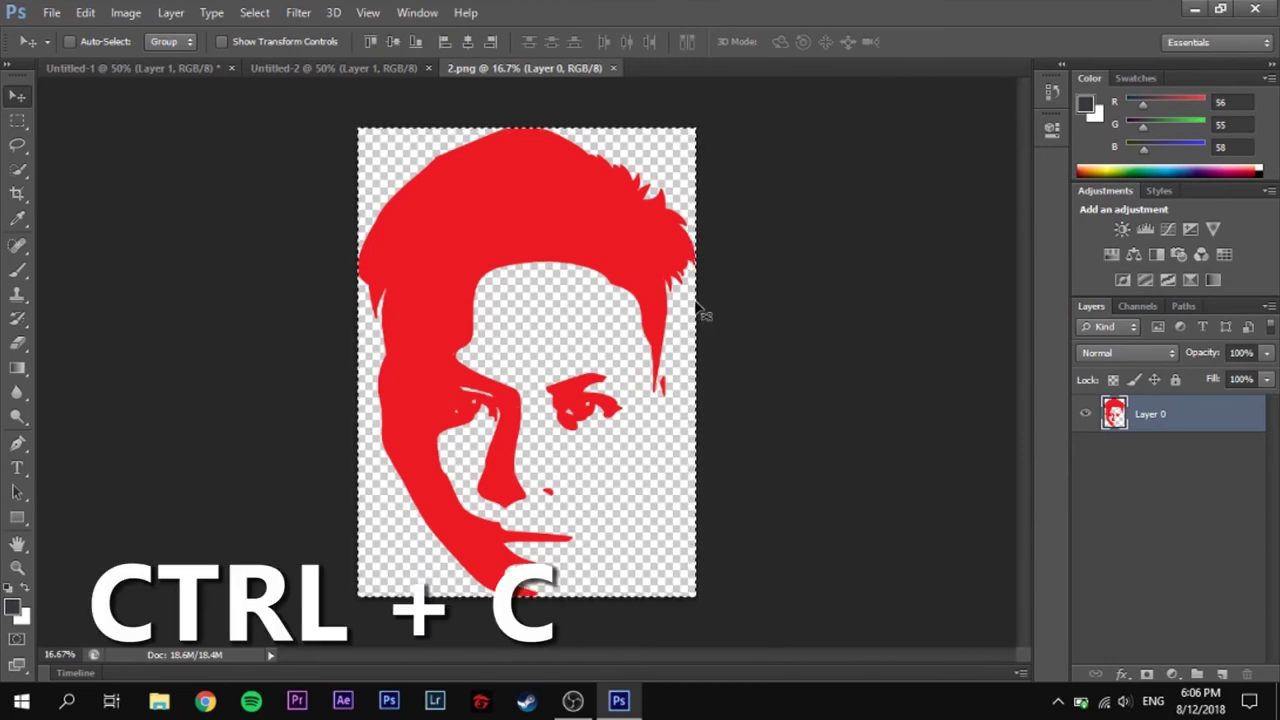
{"action": "left_click", "coordinate": [132, 66]}
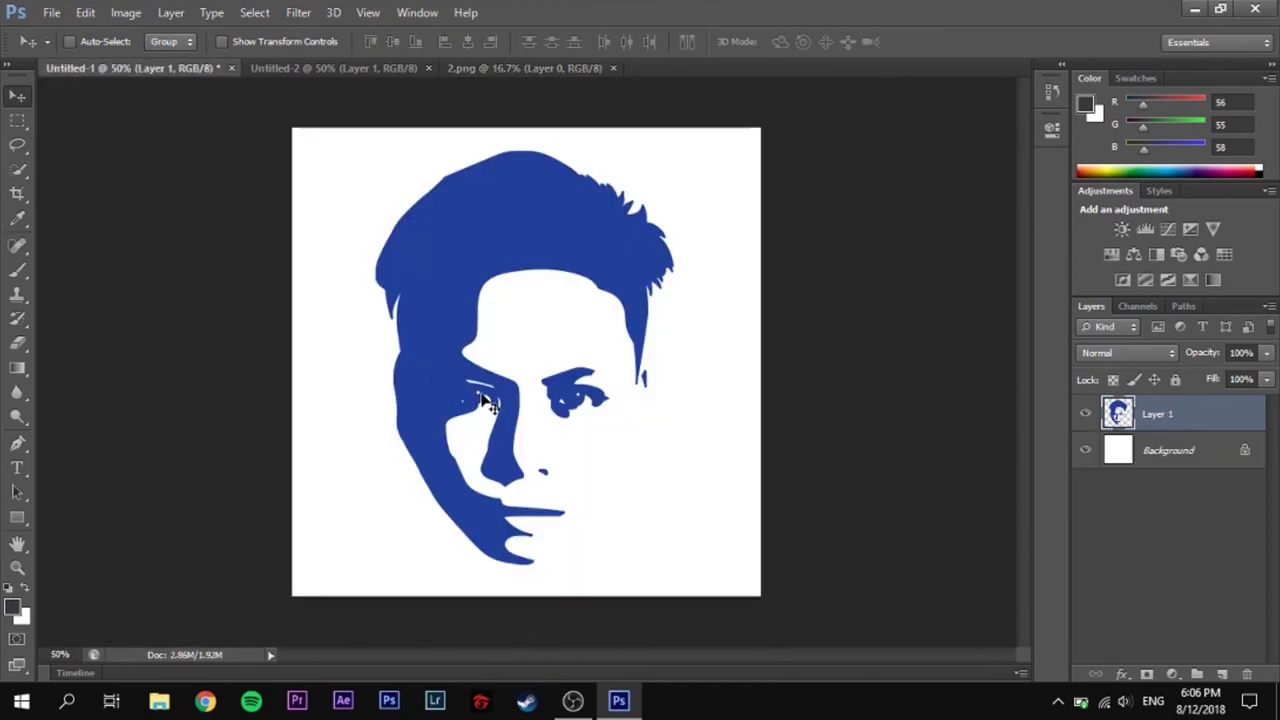
{"action": "key", "text": "ctrl+v"}
{"action": "key", "text": "ctrl+t"}
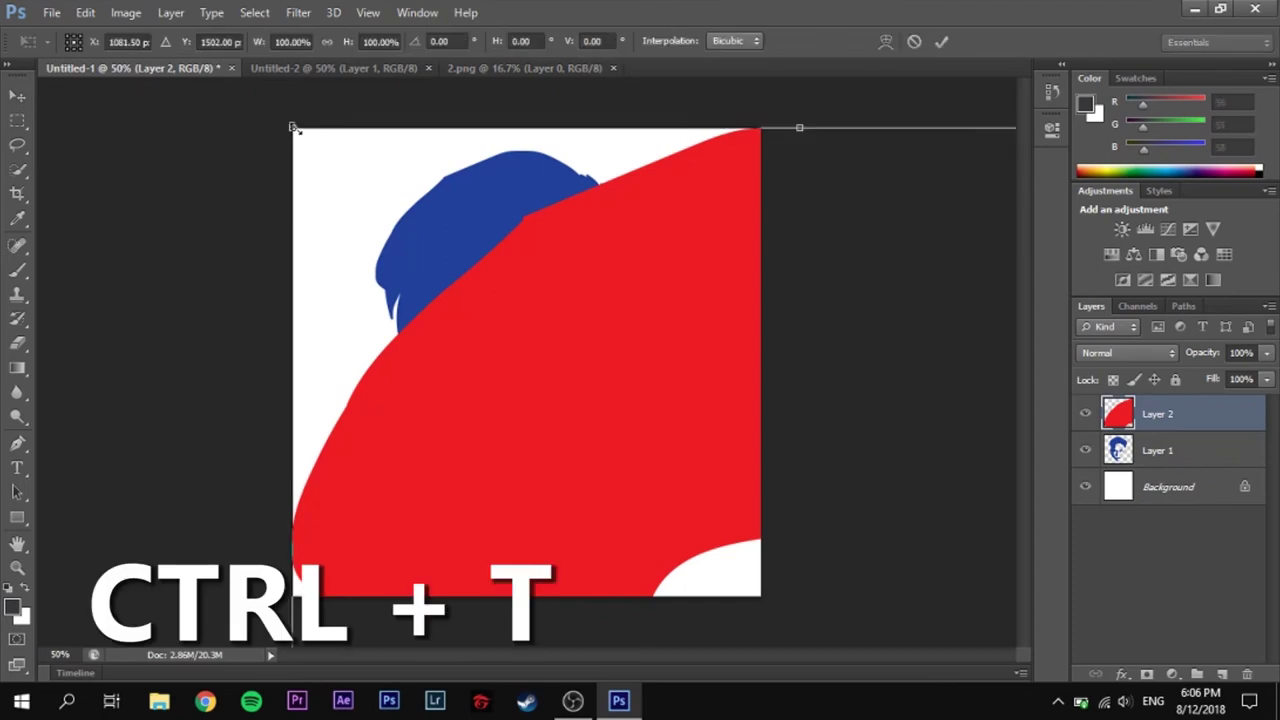
{"action": "left_click_drag", "start_coordinate": [300, 131], "coordinate": [787, 589]}
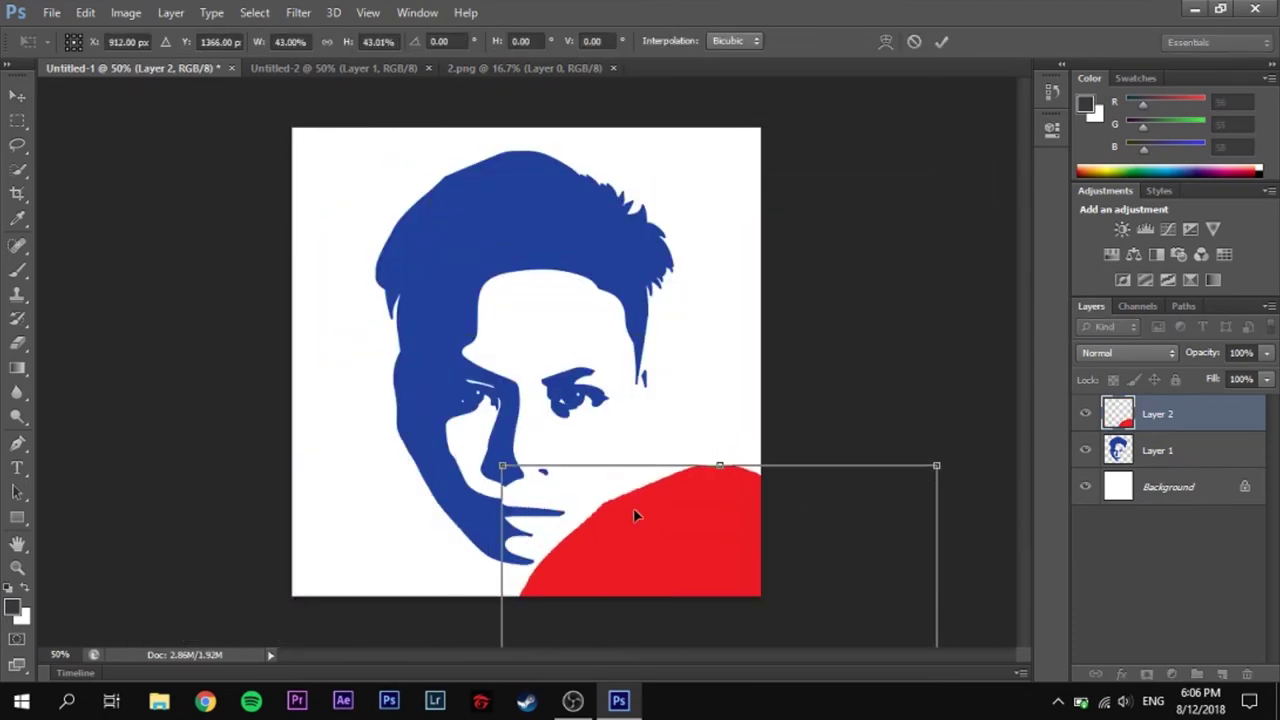
{"action": "mouse_move", "coordinate": [787, 589]}
{"action": "left_mouse_down"}
{"action": "mouse_move", "coordinate": [510, 345]}
{"action": "mouse_move", "coordinate": [378, 142]}
{"action": "left_mouse_up"}
{"action": "left_click_drag", "start_coordinate": [637, 357], "coordinate": [675, 354]}
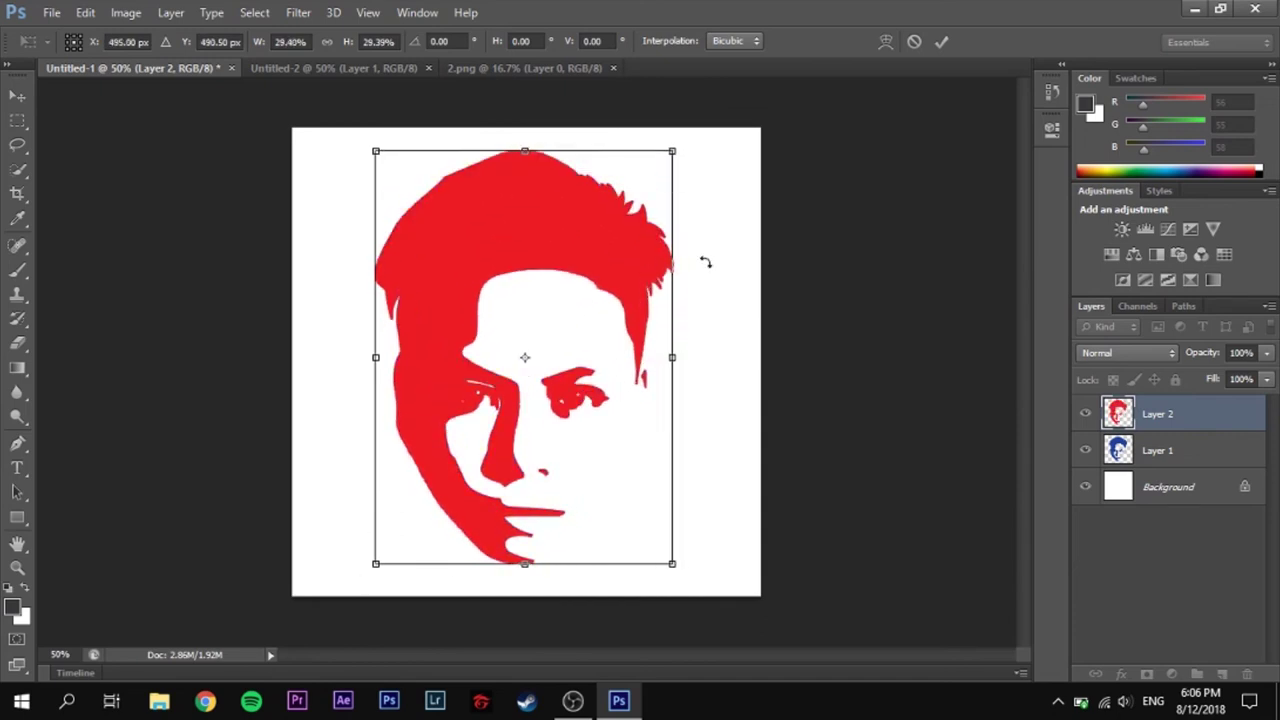
{"action": "key", "text": "Return"}
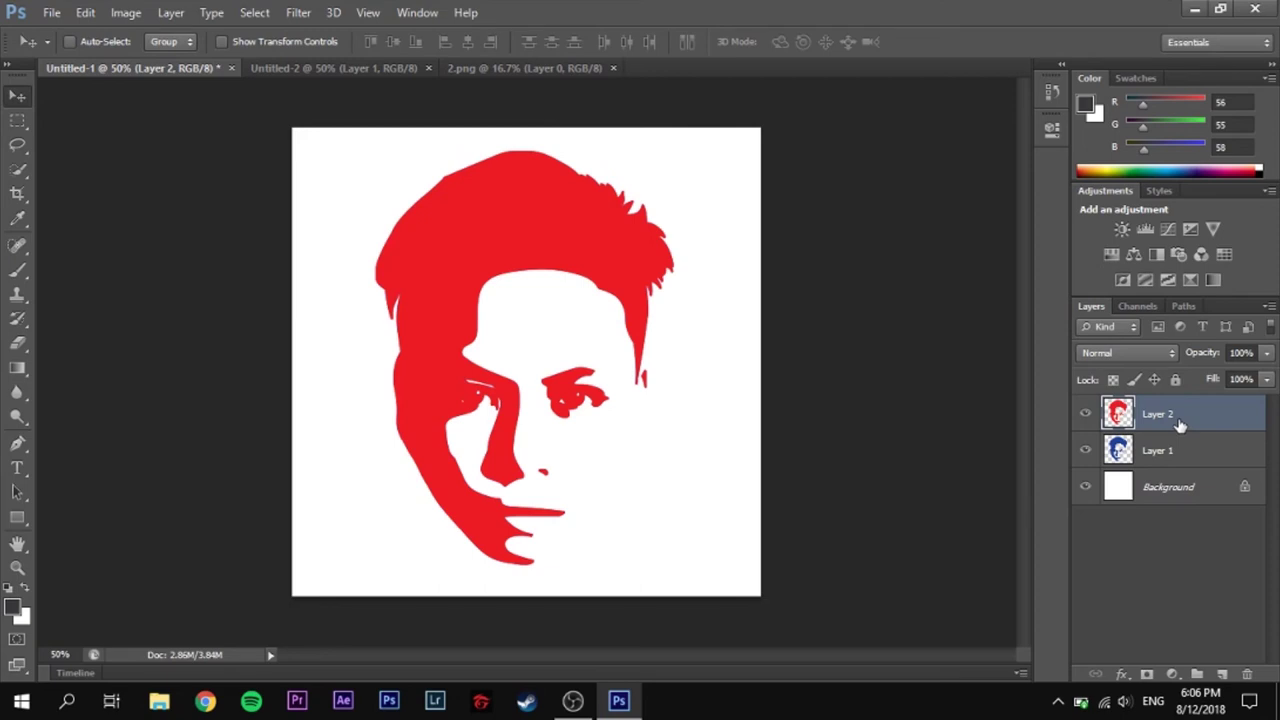
{"action": "left_click_drag", "start_coordinate": [1180, 425], "coordinate": [1187, 465]}
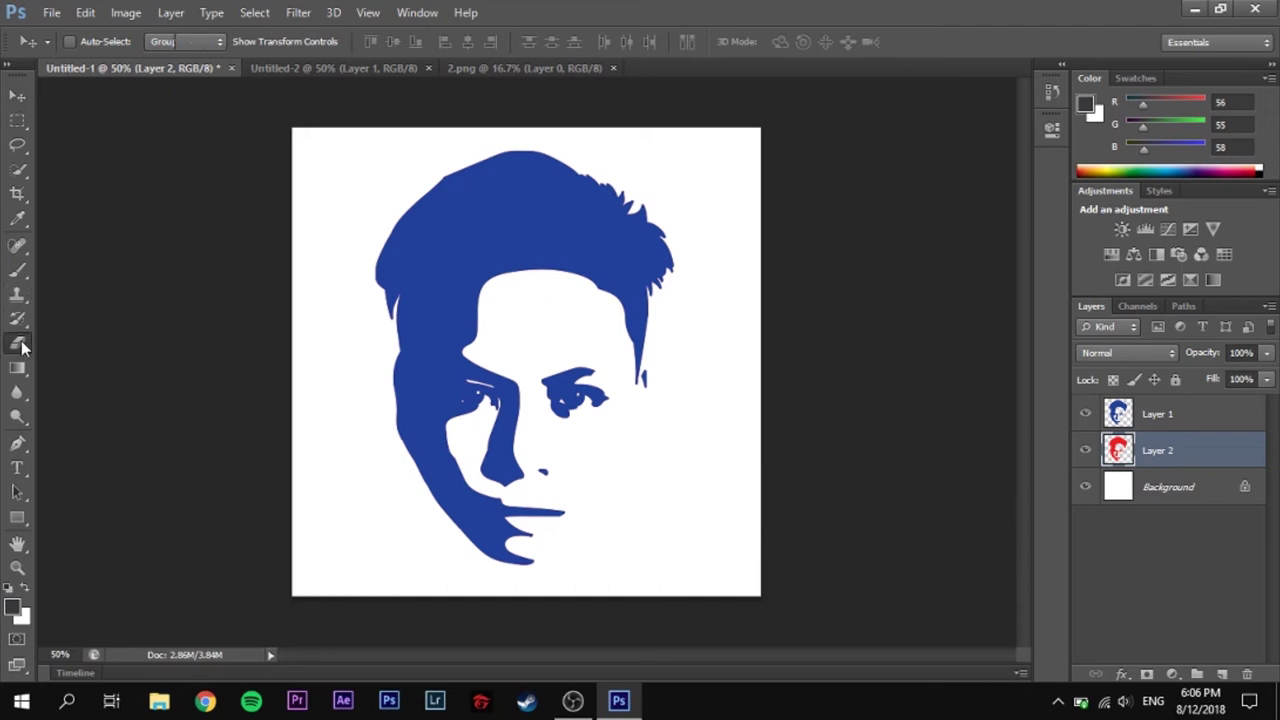
Set the Eraser brush size to 1057 px and zoom out to 25%.
{"action": "left_click", "coordinate": [17, 342]}
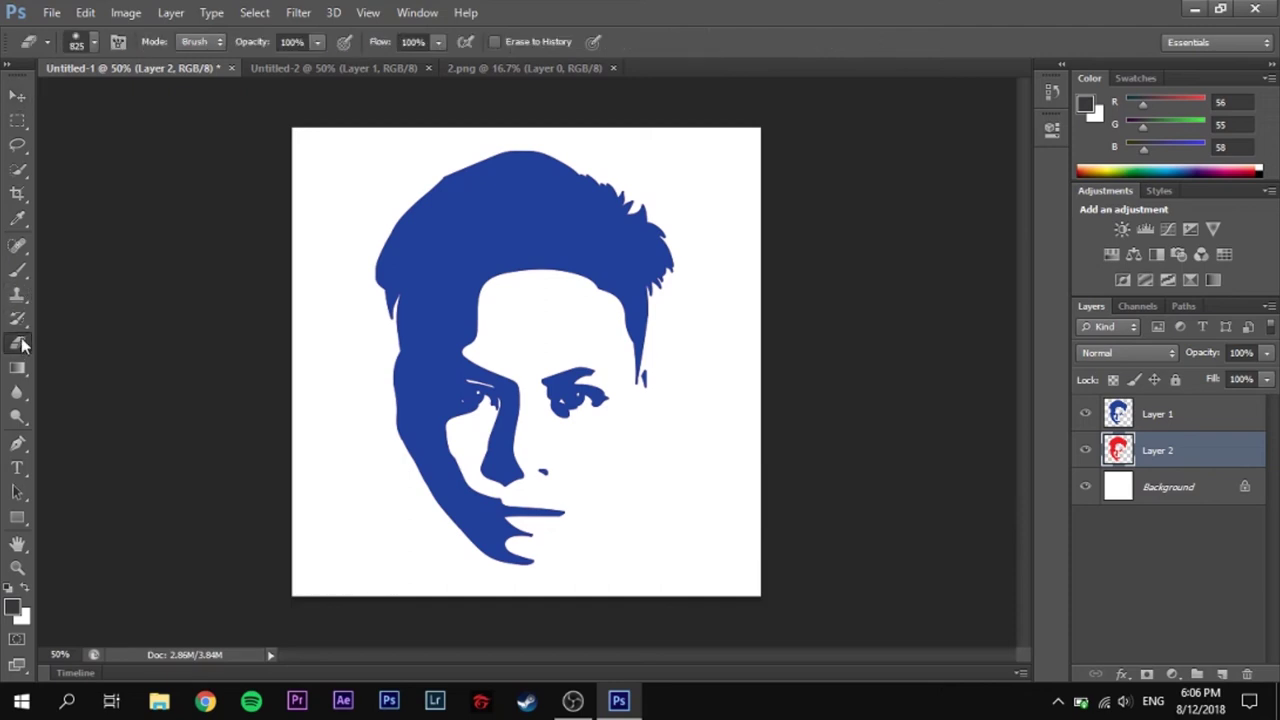
{"action": "left_click", "coordinate": [94, 42]}
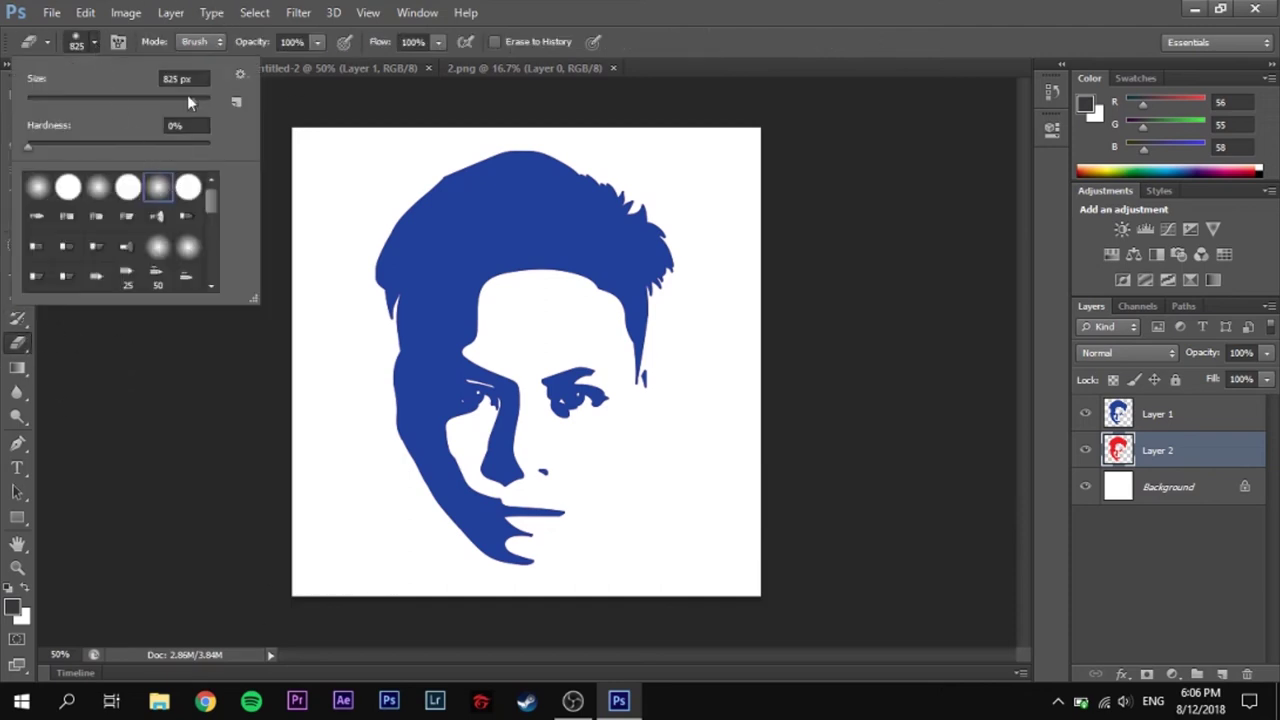
{"action": "left_click_drag", "start_coordinate": [188, 97], "coordinate": [194, 103]}
{"action": "left_click", "coordinate": [96, 45]}
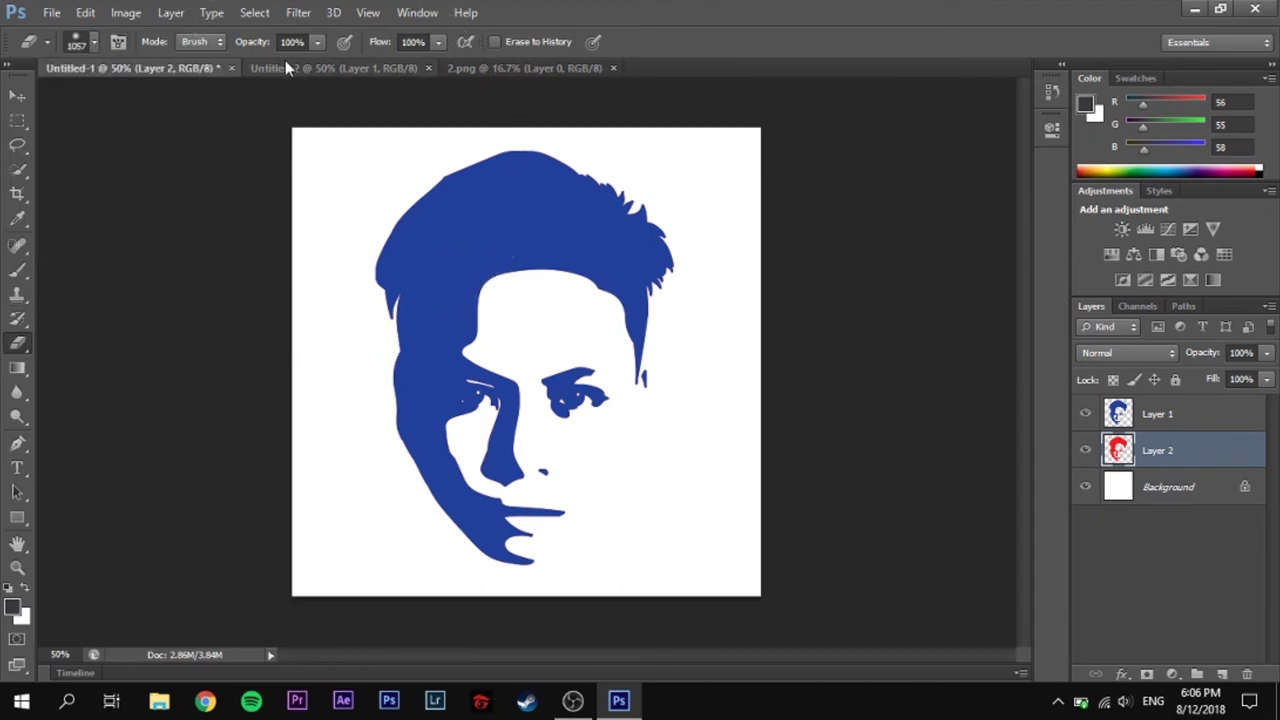
{"action": "key", "text": "ctrl+minus"}
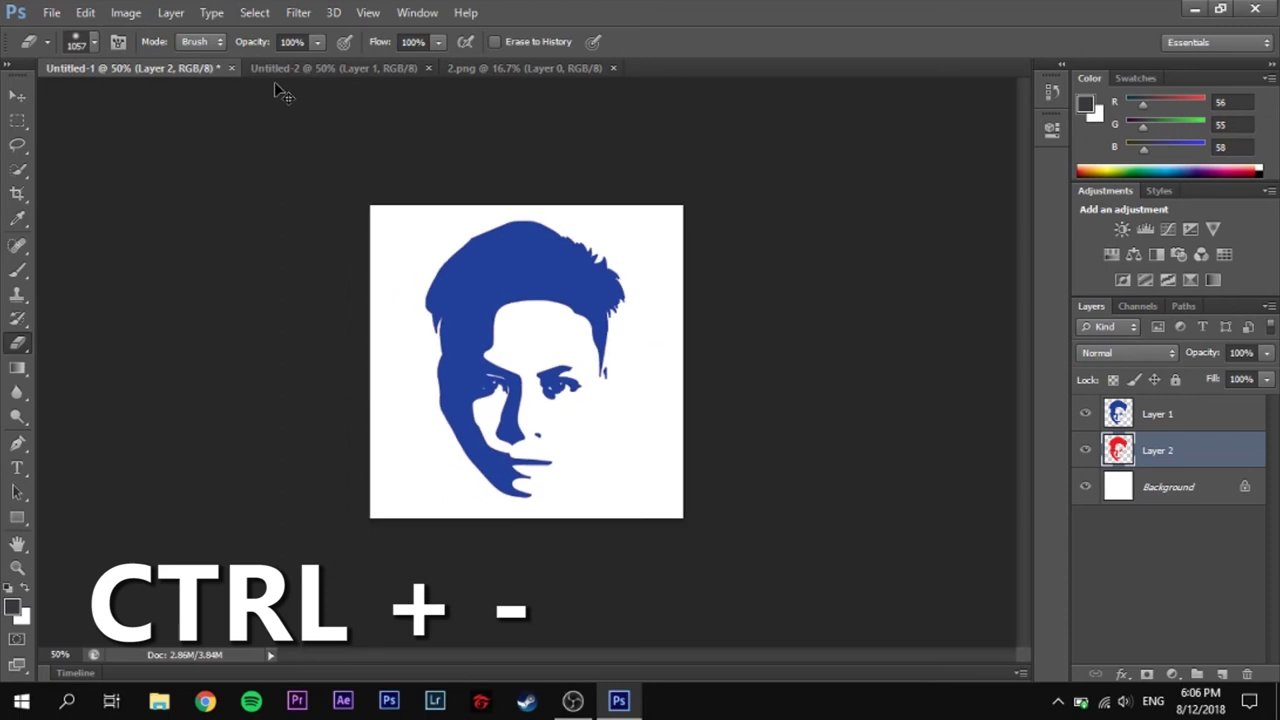
{"action": "key", "text": "ctrl+minus"}
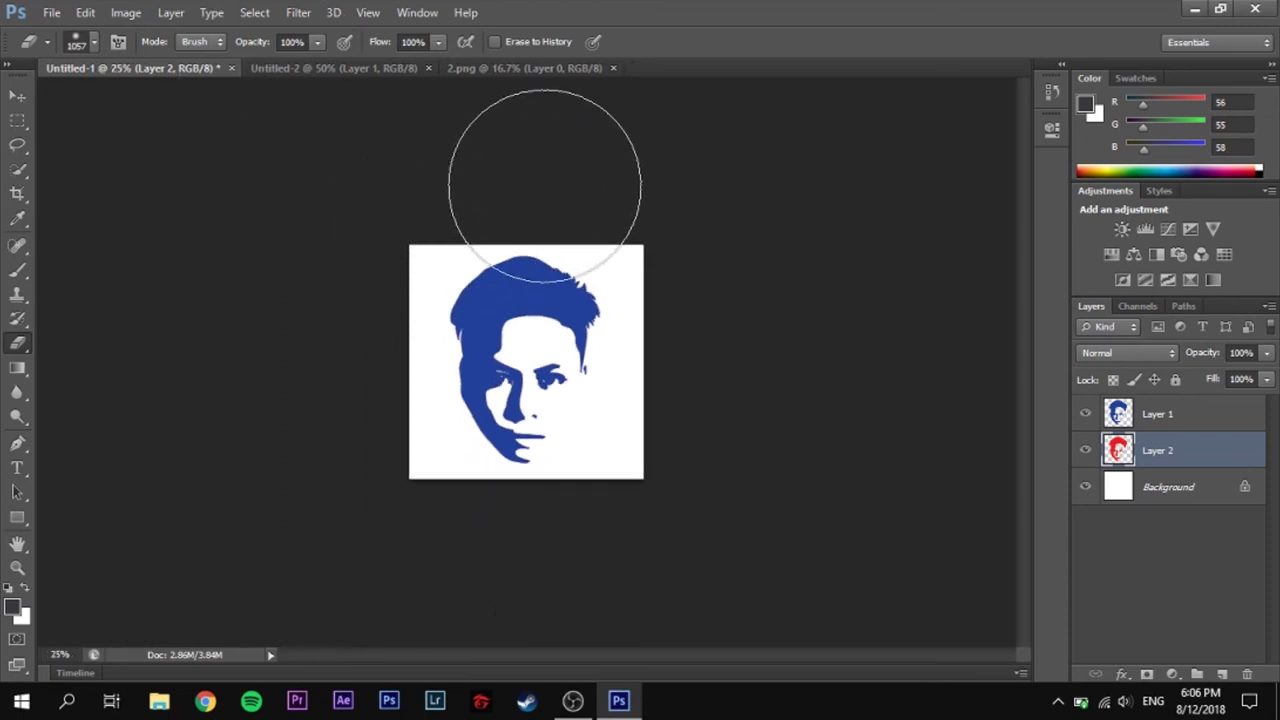
Erase the top of blue Layer 1 to reveal red, then zoom back to 50%.
{"action": "key", "text": "alt+bracketright"}
{"action": "mouse_move", "coordinate": [600, 145]}
{"action": "left_mouse_down"}
{"action": "mouse_move", "coordinate": [264, 376]}
{"action": "mouse_move", "coordinate": [534, 160]}
{"action": "left_mouse_up"}
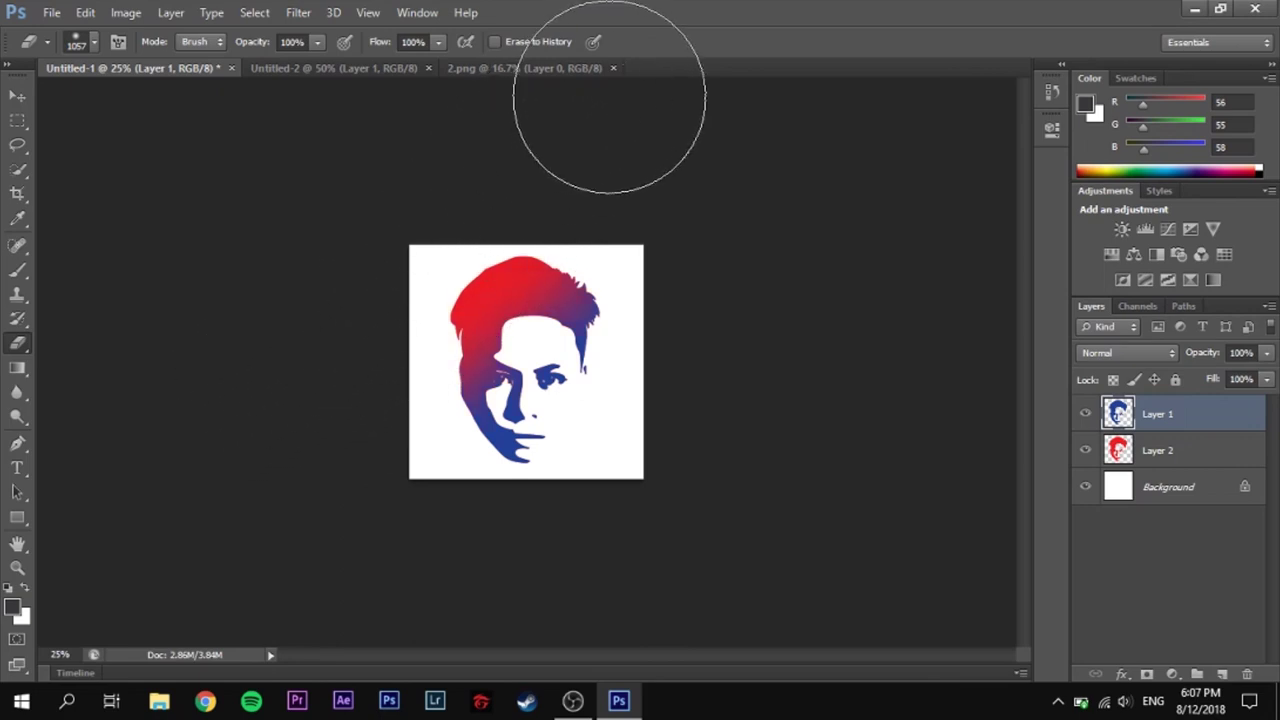
{"action": "key", "text": "v"}
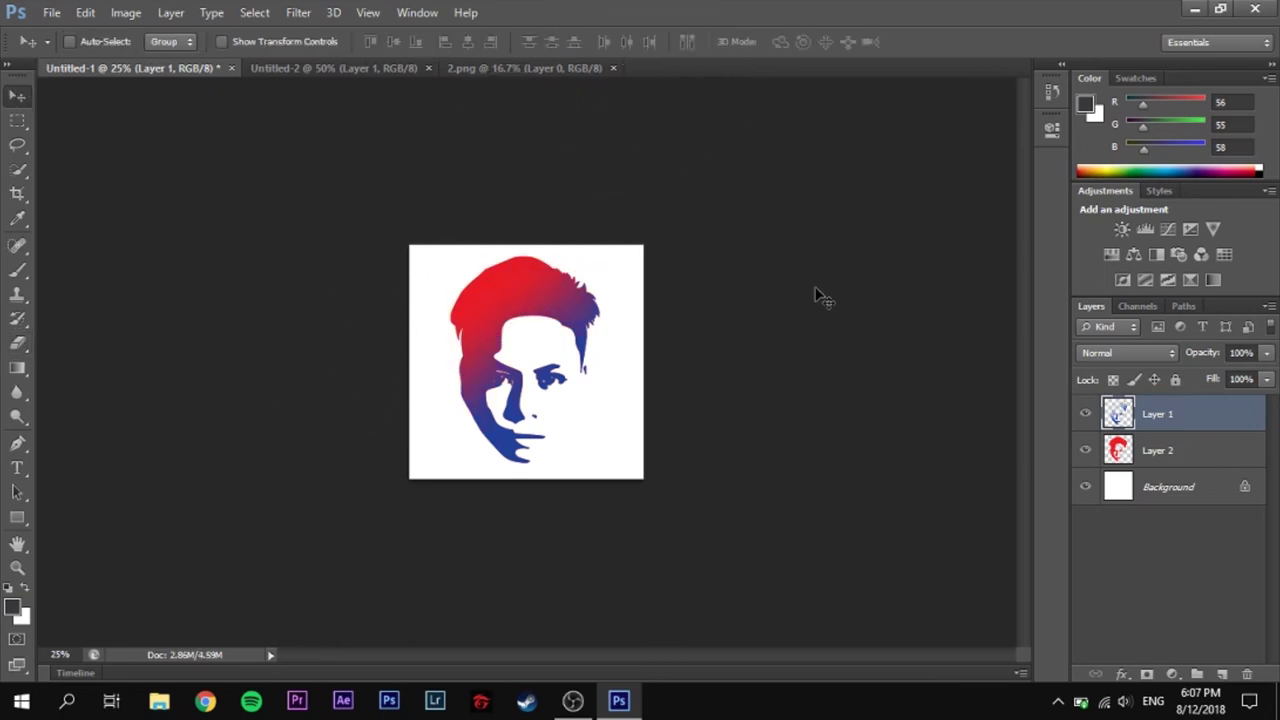
{"action": "key", "text": "ctrl+plus"}
{"action": "key", "text": "ctrl+plus"}
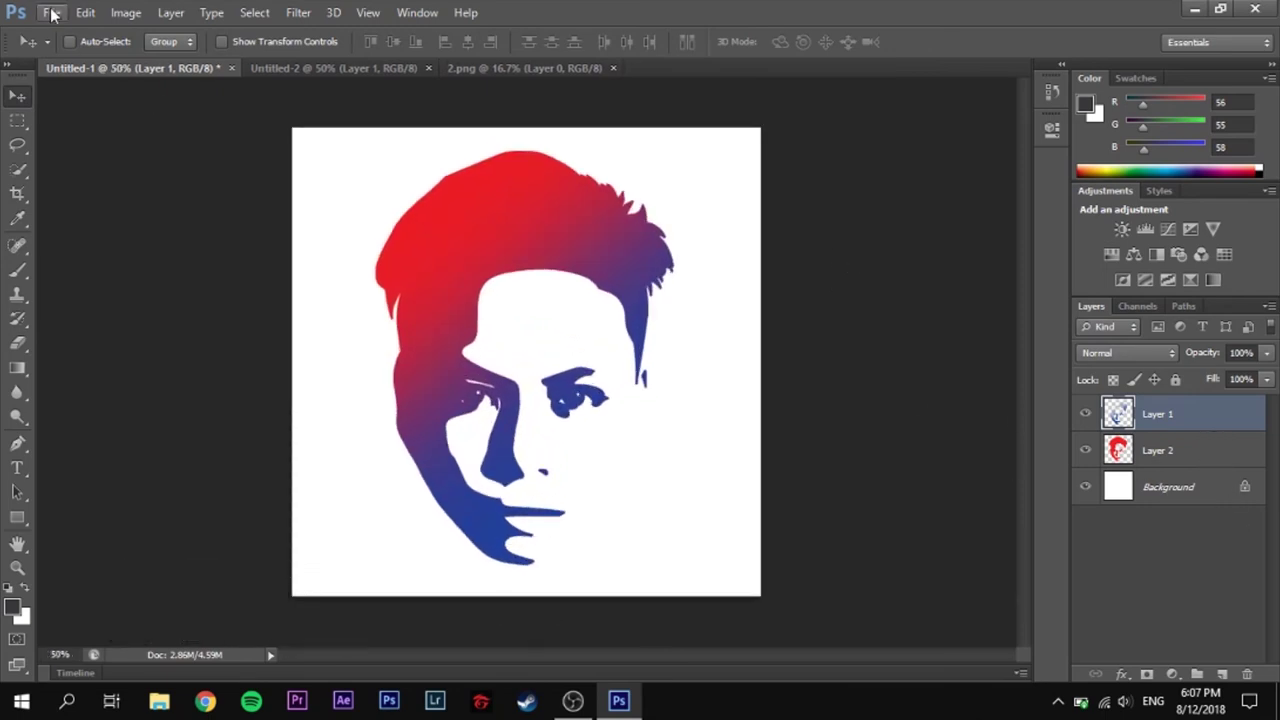
Drag both face layers into the transparent Untitled-2 document.
{"action": "left_click", "coordinate": [1197, 458], "text": "shift"}
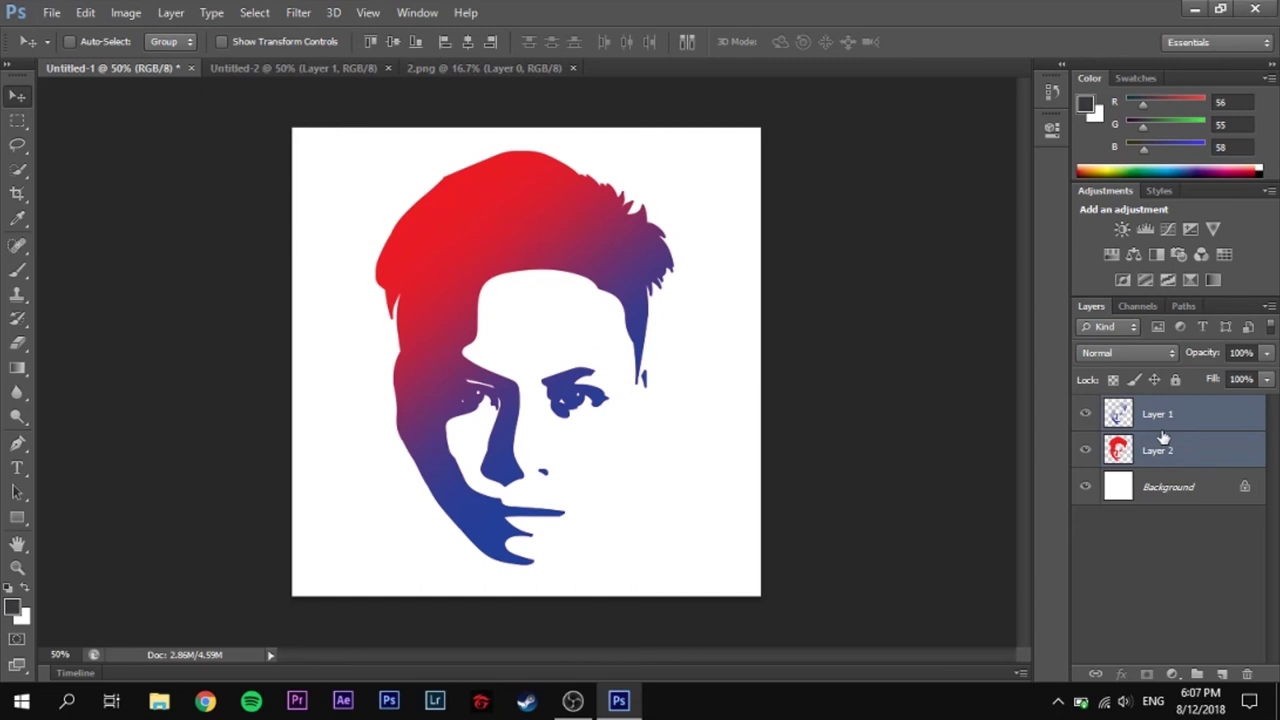
{"action": "left_click_drag", "start_coordinate": [413, 322], "coordinate": [447, 213]}
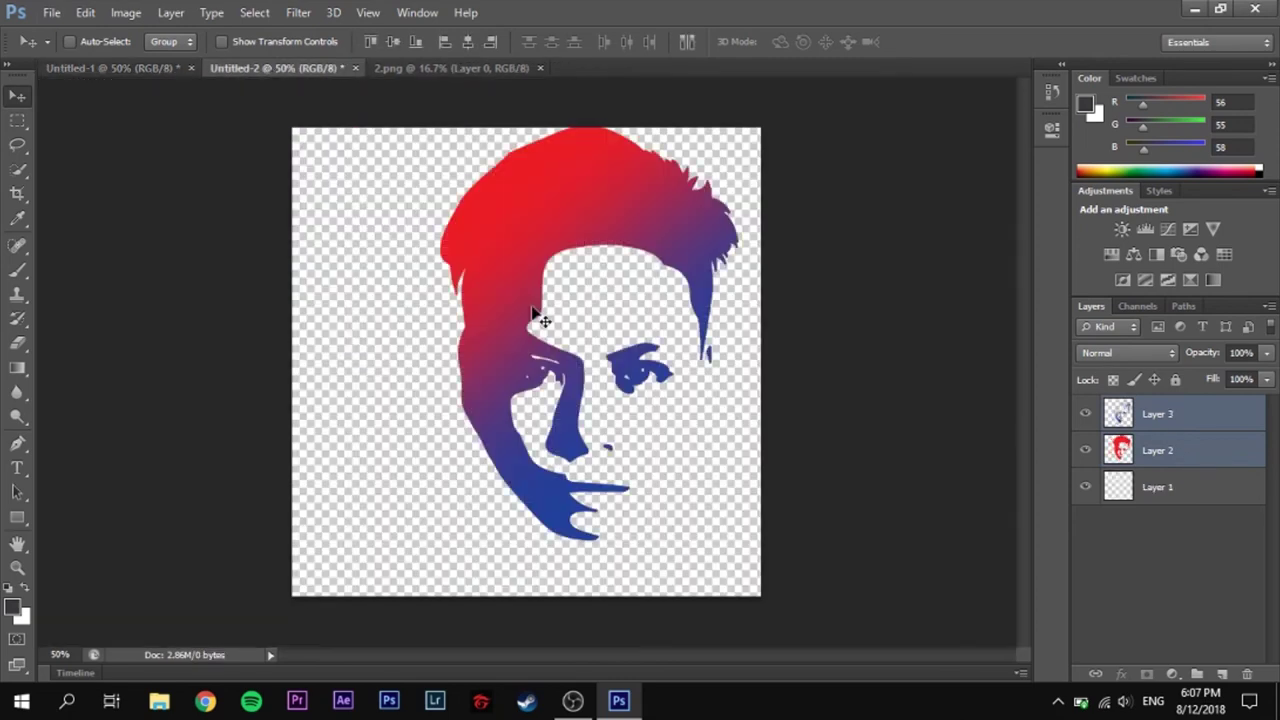
{"action": "left_click_drag", "start_coordinate": [447, 213], "coordinate": [472, 334]}
{"action": "left_click", "coordinate": [1192, 588]}
Save Untitled-2 as a PNG named Last.
{"action": "left_click", "coordinate": [51, 12]}
{"action": "left_click", "coordinate": [123, 243]}
{"action": "left_click", "coordinate": [637, 396]}
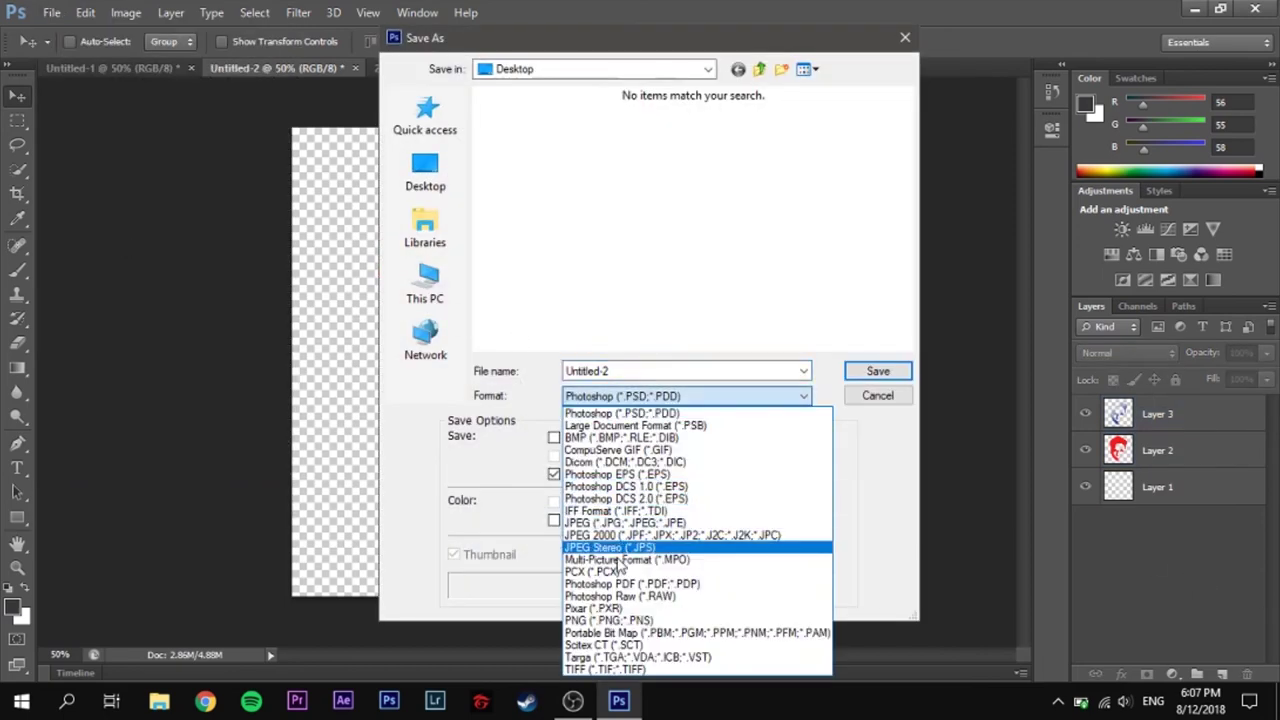
{"action": "left_click", "coordinate": [620, 603]}
{"action": "double_click", "coordinate": [650, 369]}
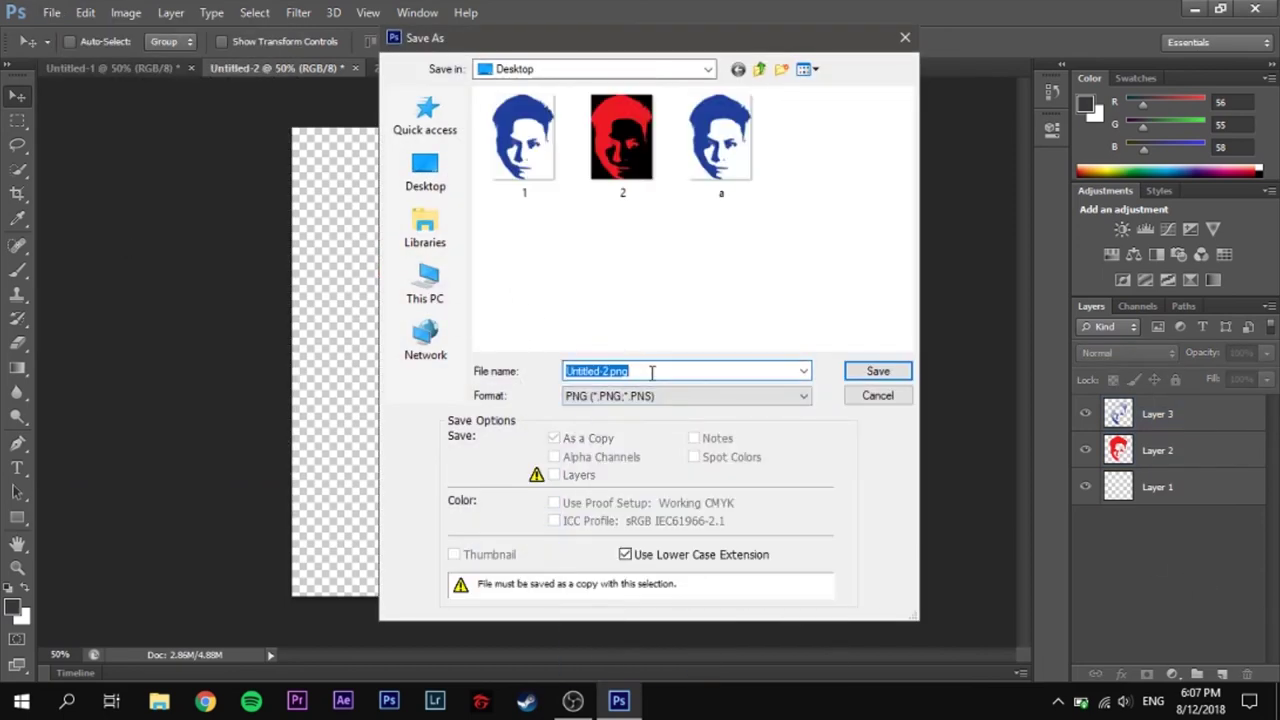
{"action": "type", "text": "Last"}
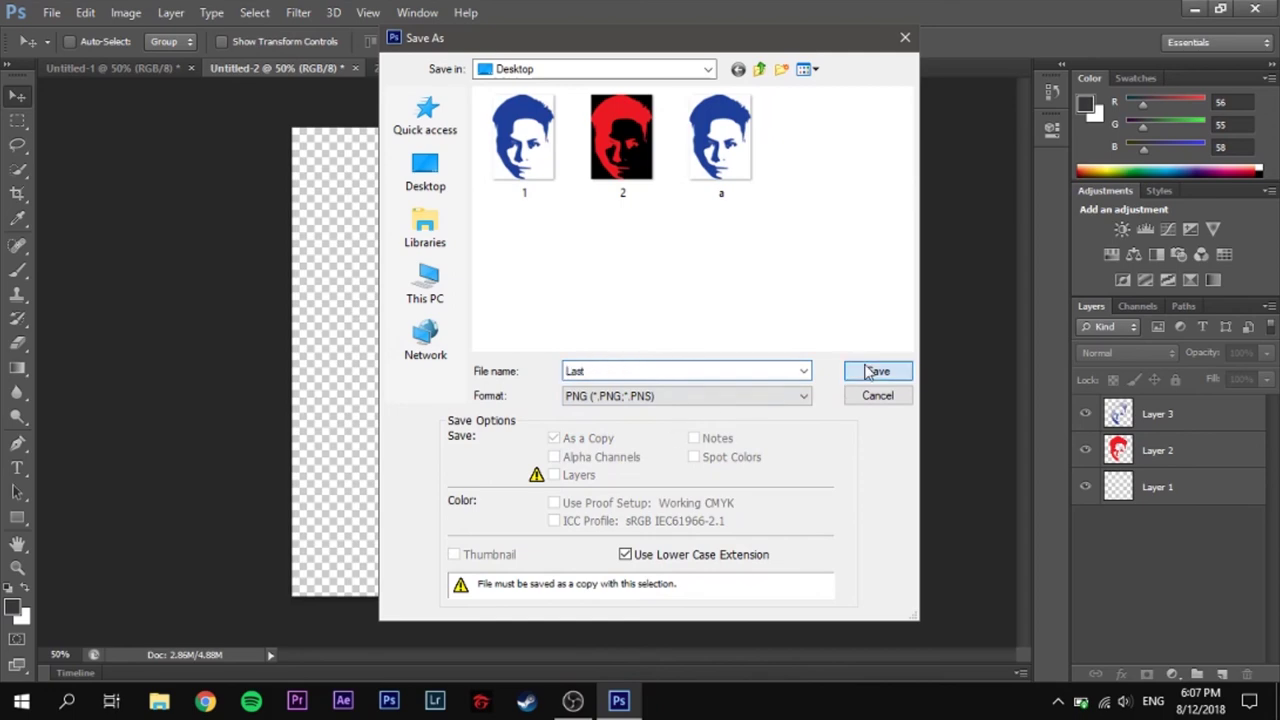
{"action": "left_click", "coordinate": [876, 371]}
{"action": "left_click", "coordinate": [729, 222]}
Close Untitled-2, delete the two face layers from Untitled-1, and open Last.png.
{"action": "left_click", "coordinate": [420, 68]}
{"action": "left_click", "coordinate": [640, 279]}
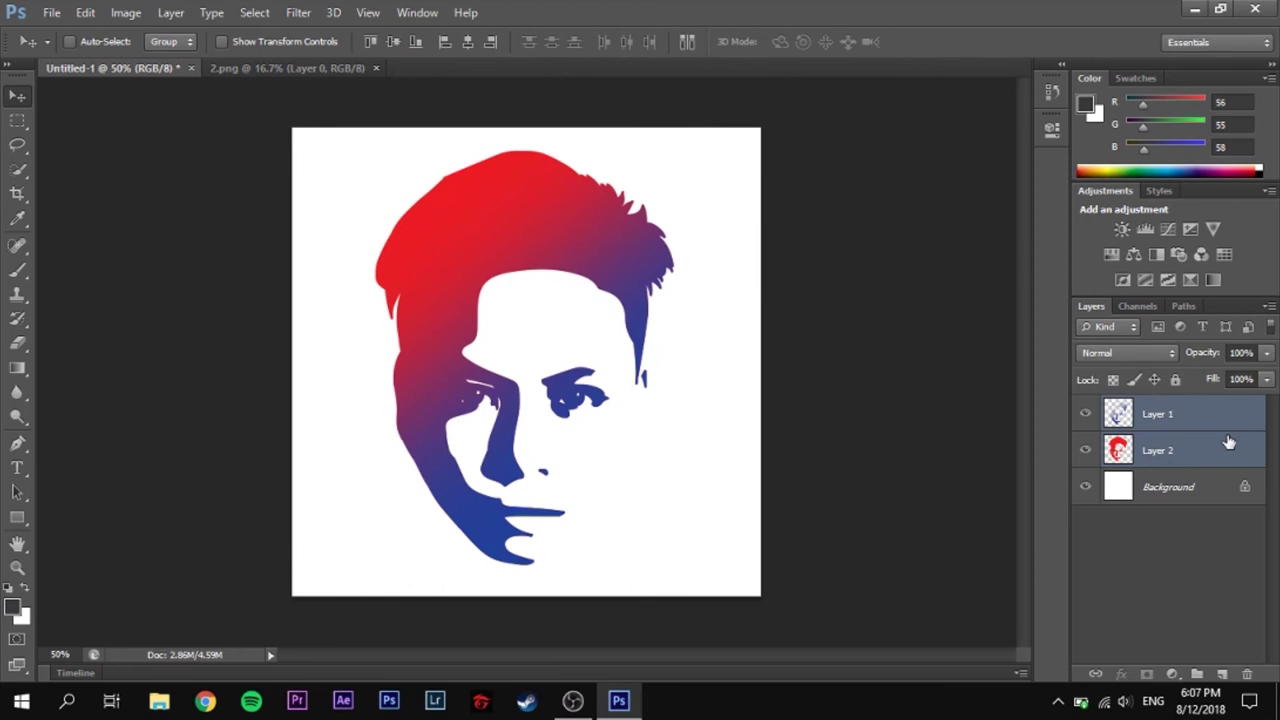
{"action": "key", "text": "Delete"}
{"action": "left_click", "coordinate": [44, 12]}
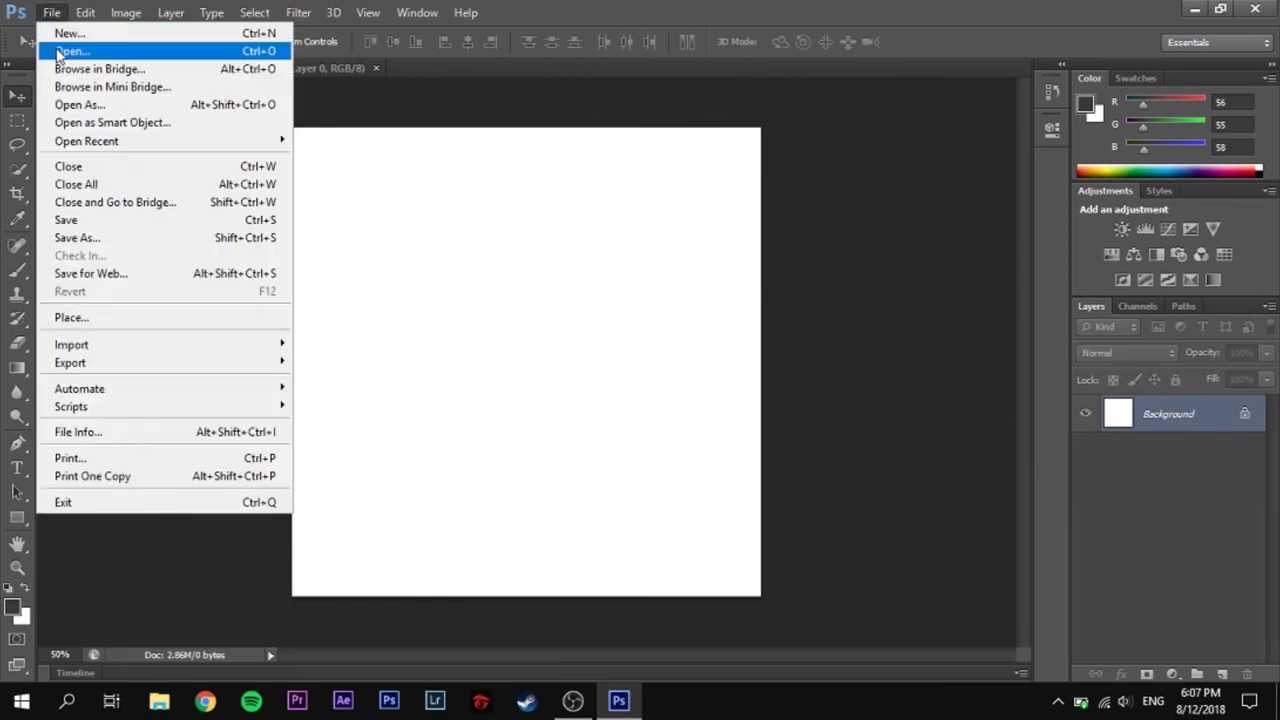
{"action": "left_click", "coordinate": [52, 48]}
{"action": "double_click", "coordinate": [803, 180]}
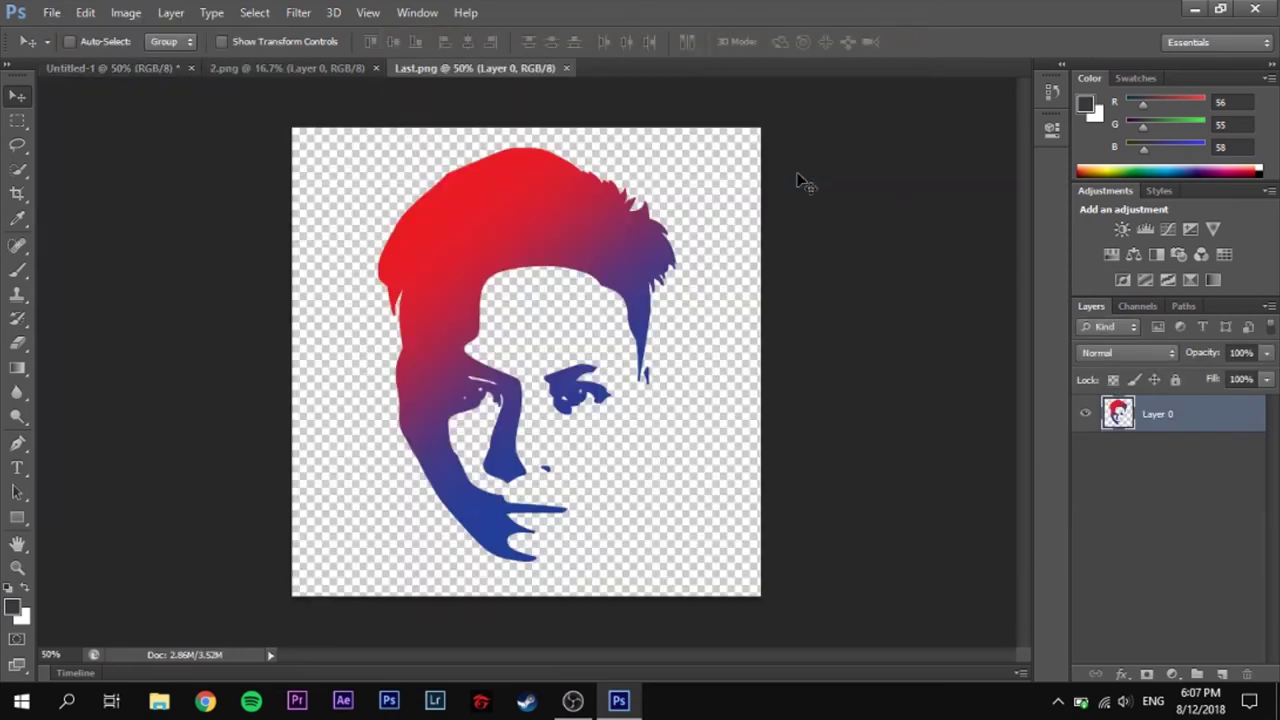
Copy all of Last.png and paste it into Untitled-1 as Layer 1.
{"action": "key", "text": "ctrl+a"}
{"action": "key", "text": "ctrl+c"}
{"action": "left_click", "coordinate": [153, 68]}
{"action": "key", "text": "ctrl+v"}
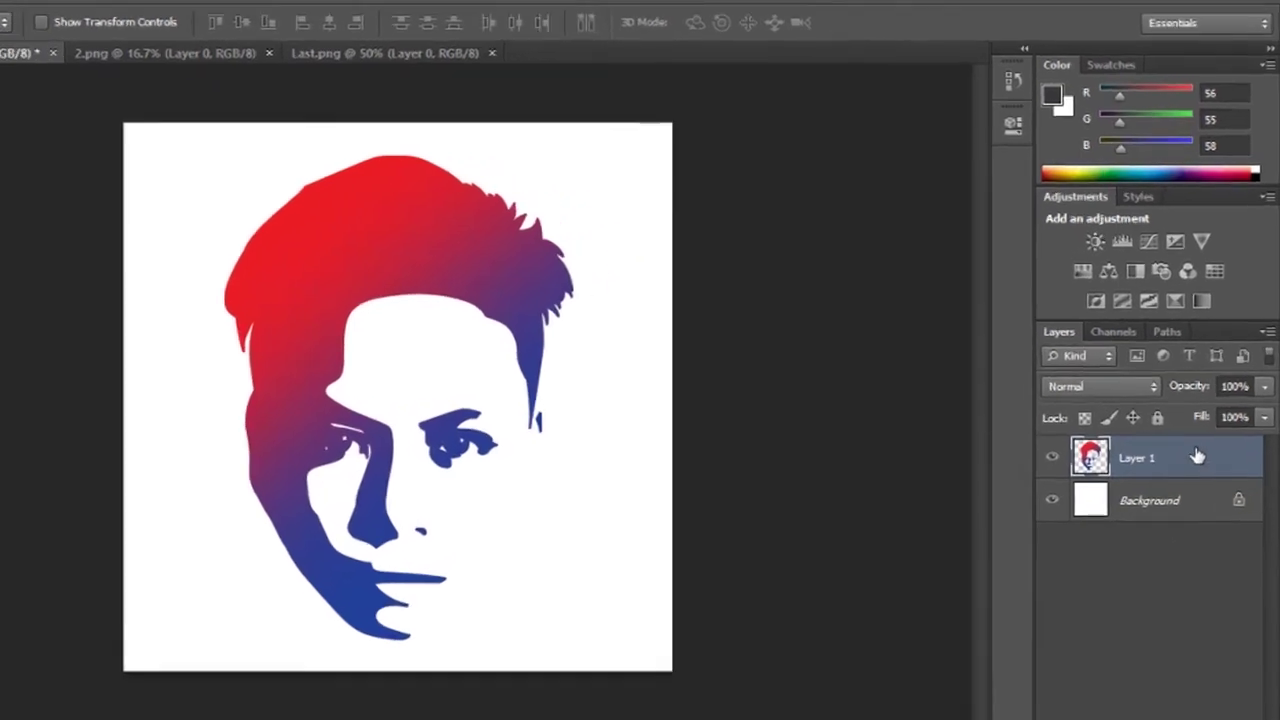
{"action": "right_click", "coordinate": [1195, 414]}
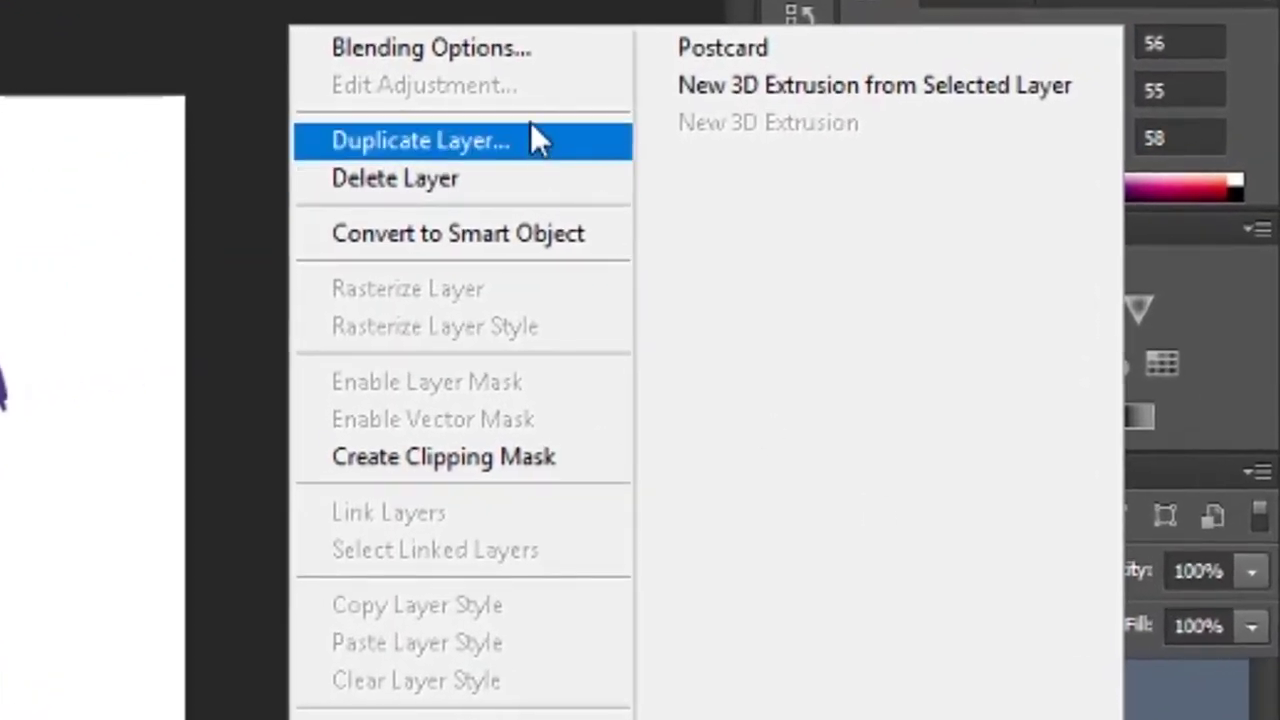
Enable Inner Shadow in Layer 1's Blending Options with Size 43 px.
{"action": "left_click", "coordinate": [518, 52]}
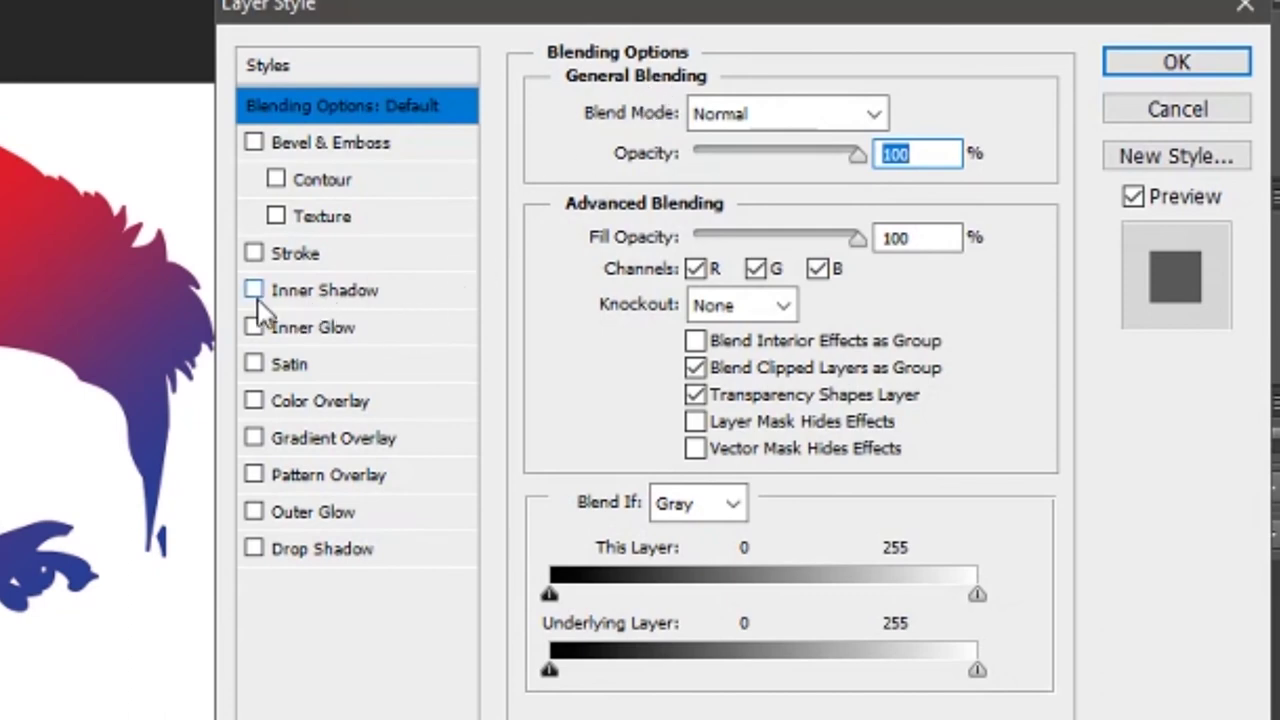
{"action": "left_click", "coordinate": [314, 300]}
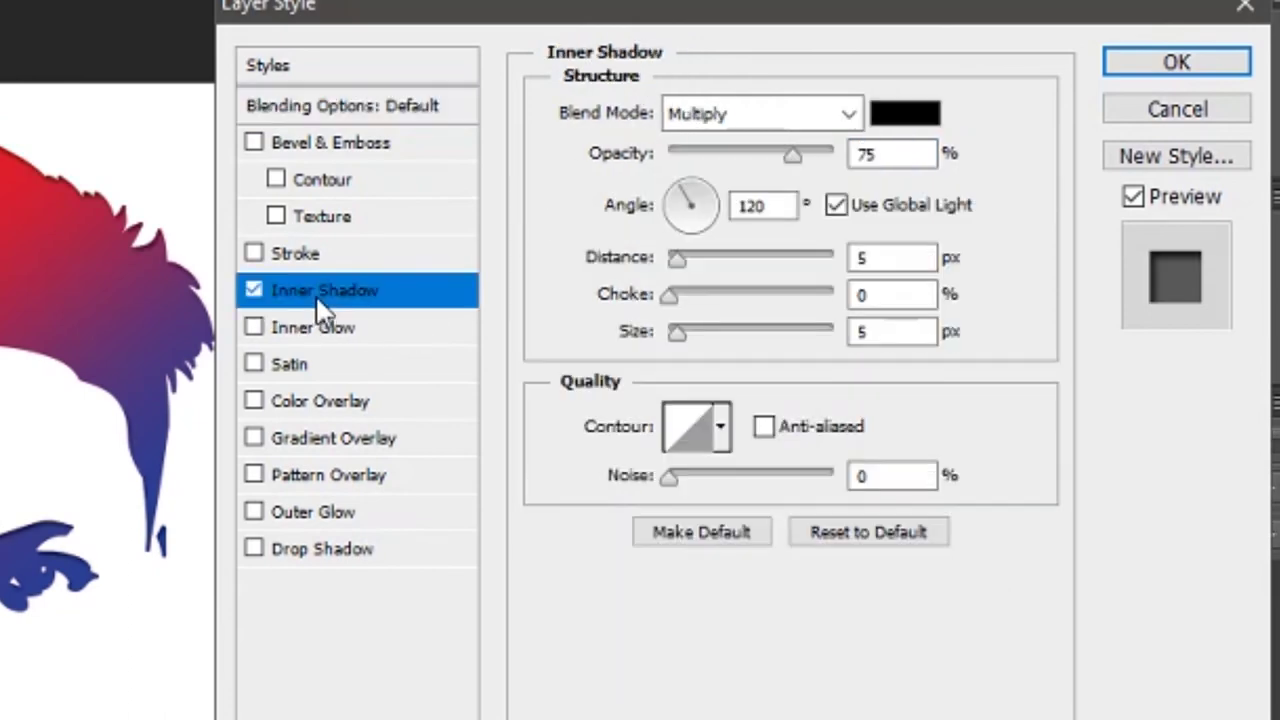
{"action": "left_click_drag", "start_coordinate": [681, 333], "coordinate": [706, 334]}
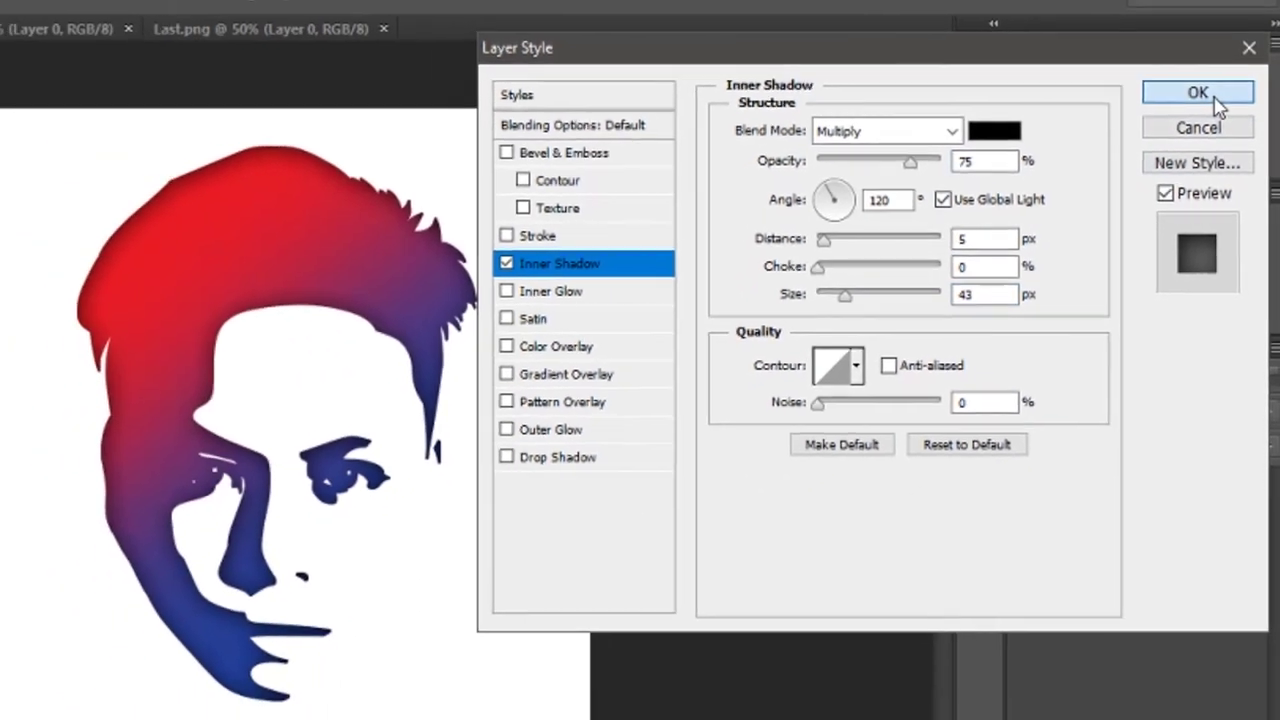
{"action": "left_click", "coordinate": [1214, 96]}
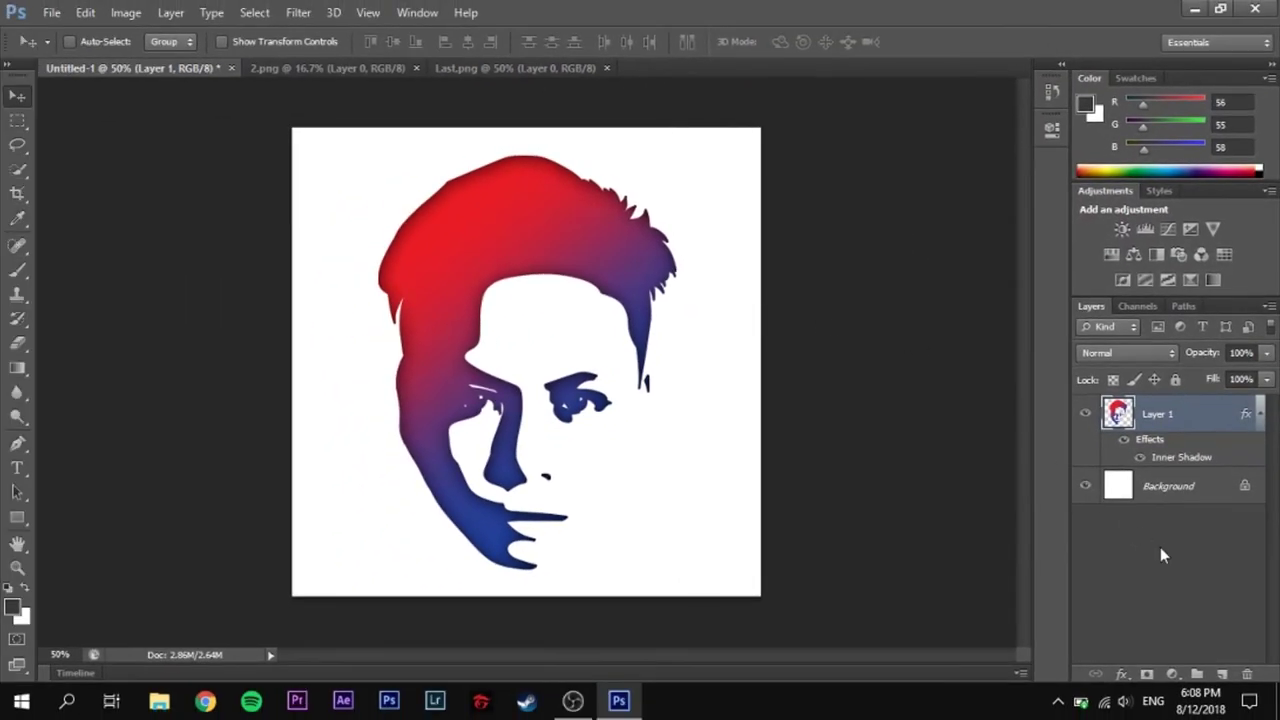
{"action": "left_click", "coordinate": [1161, 549]}
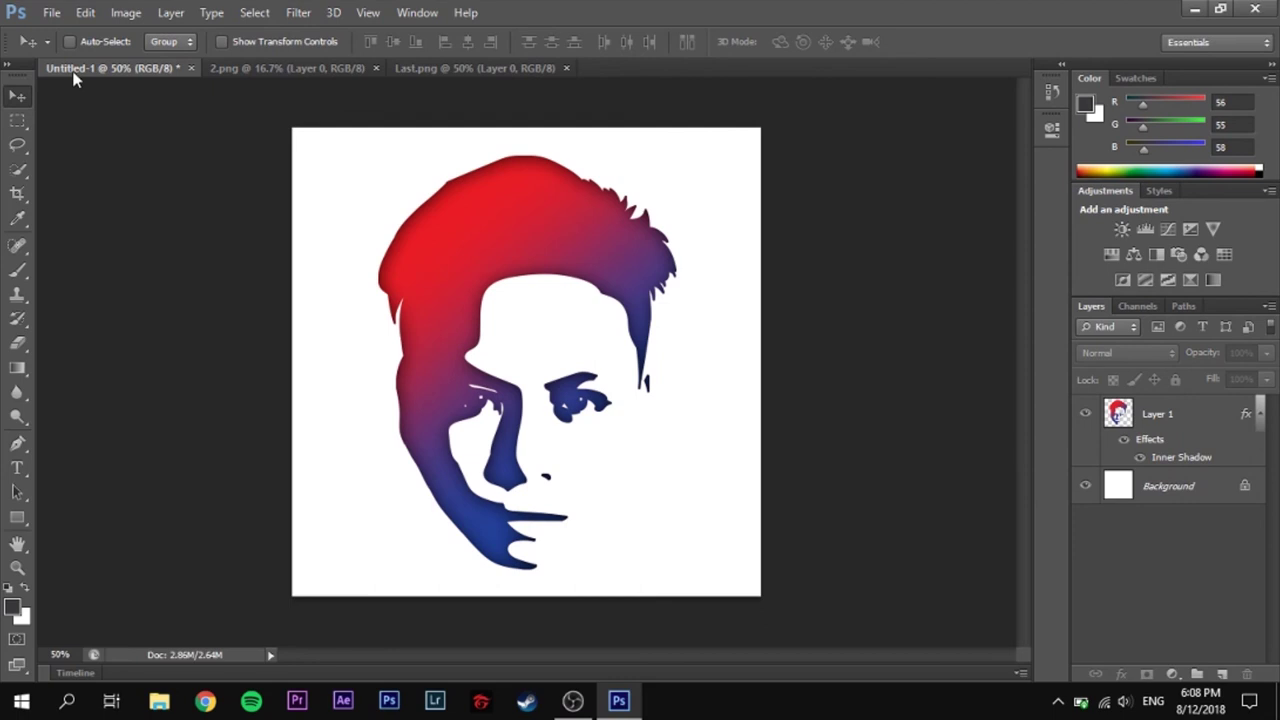
Save As JPEG named Last, choosing Maximum (10) quality in JPEG Options.
{"action": "left_click", "coordinate": [40, 12]}
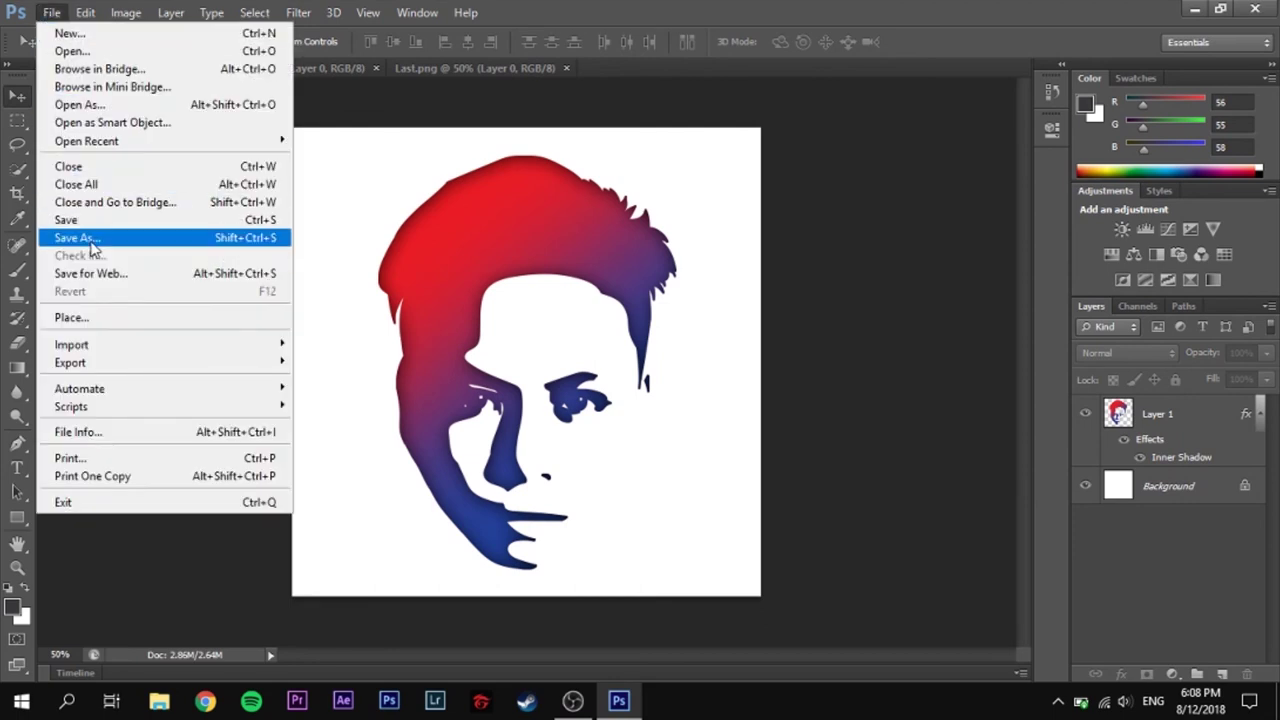
{"action": "left_click", "coordinate": [91, 246]}
{"action": "left_click", "coordinate": [629, 396]}
{"action": "left_click", "coordinate": [617, 524]}
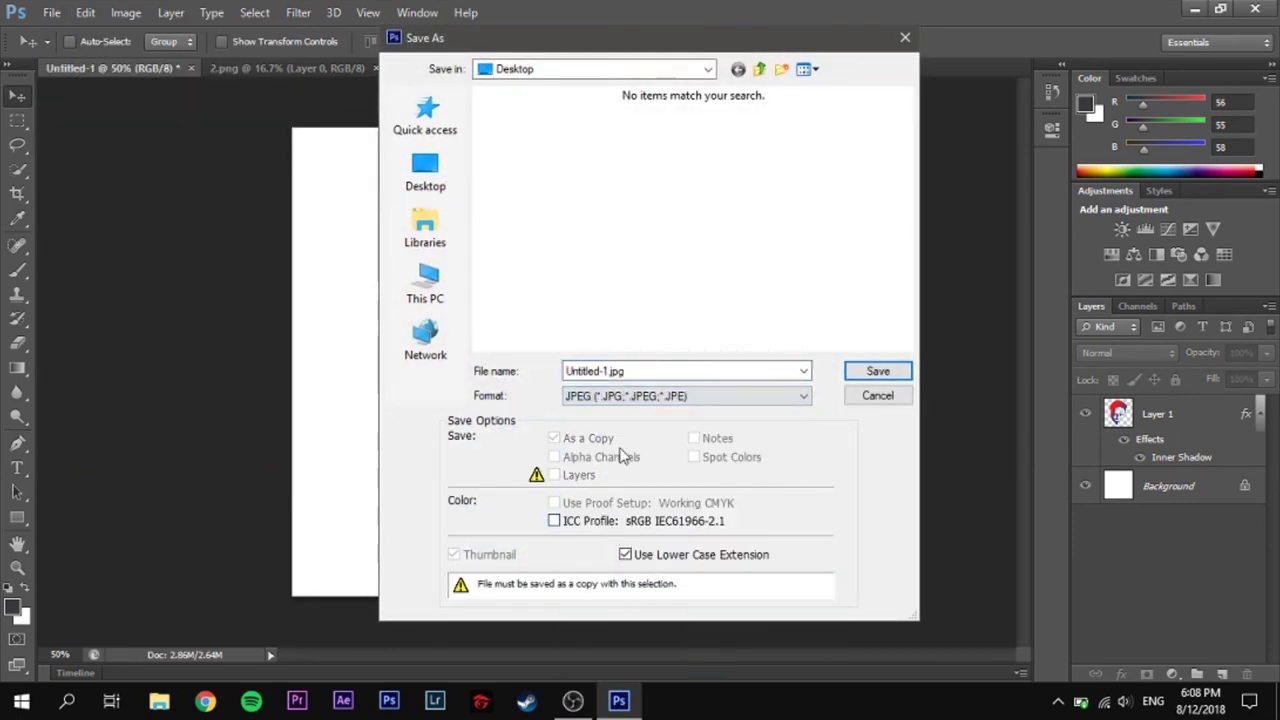
{"action": "left_click", "coordinate": [659, 371]}
{"action": "type", "text": "Last"}
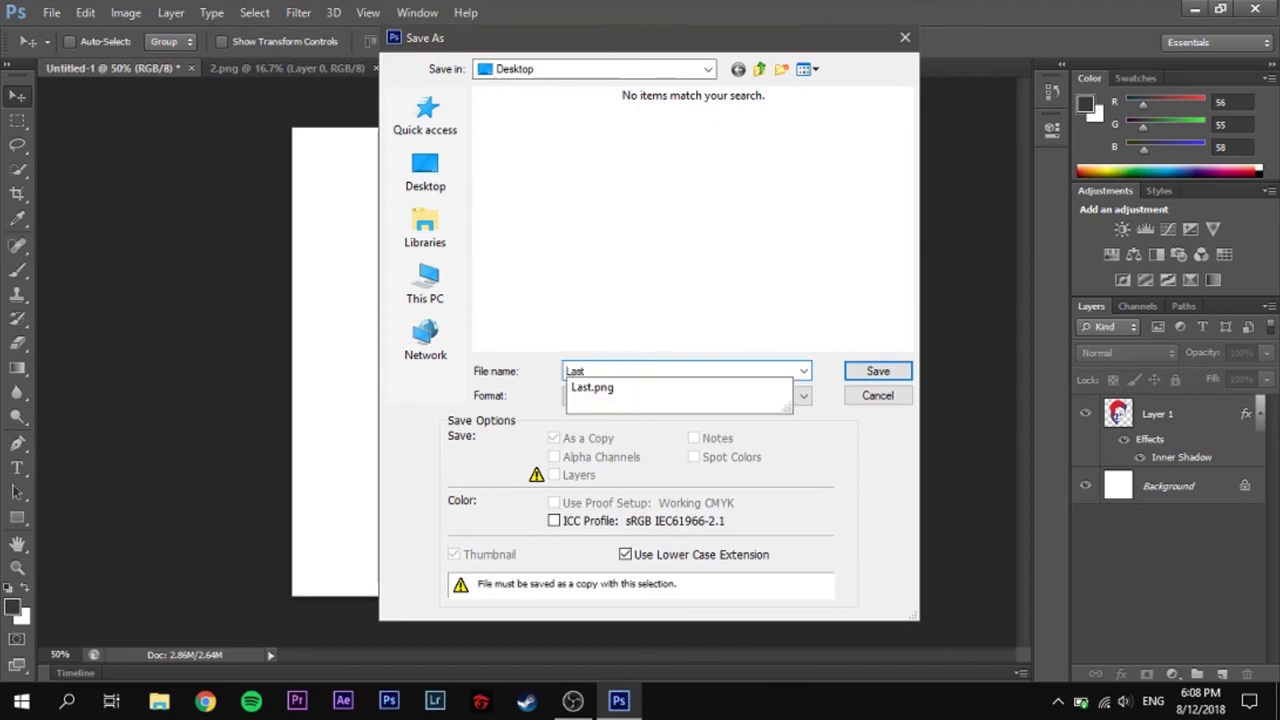
{"action": "key", "text": "Return"}
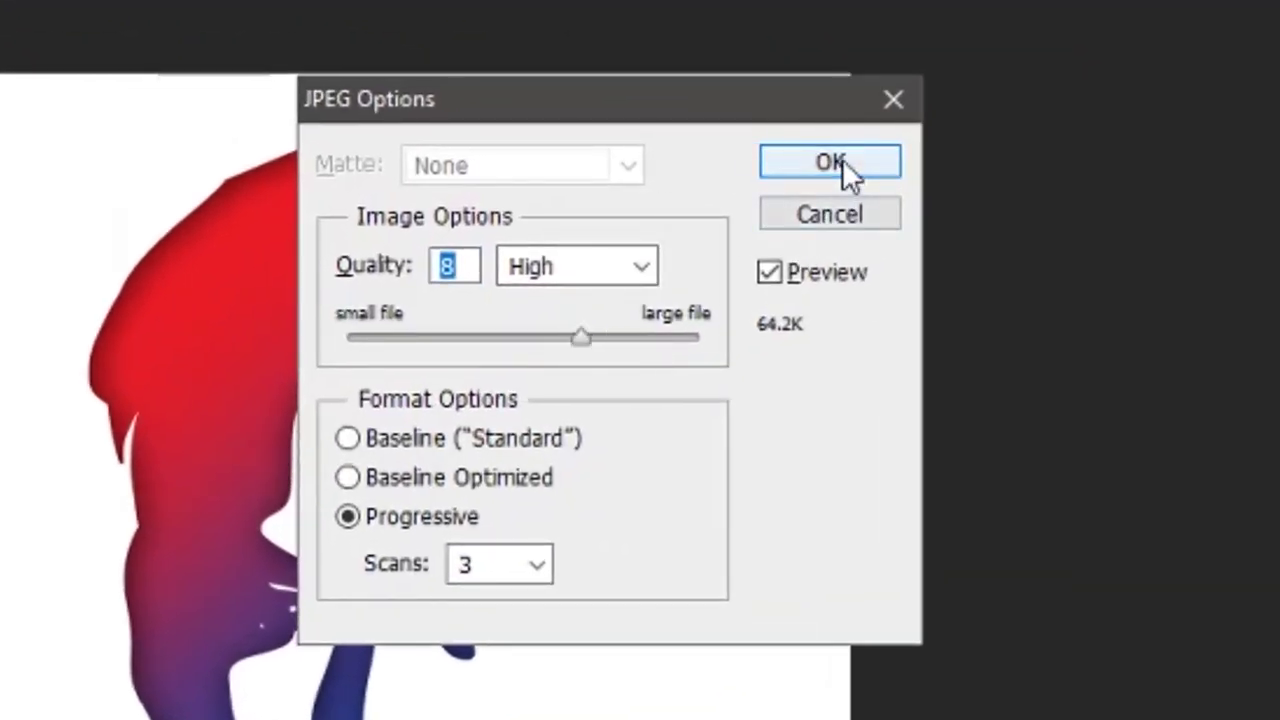
{"action": "left_click", "coordinate": [638, 270]}
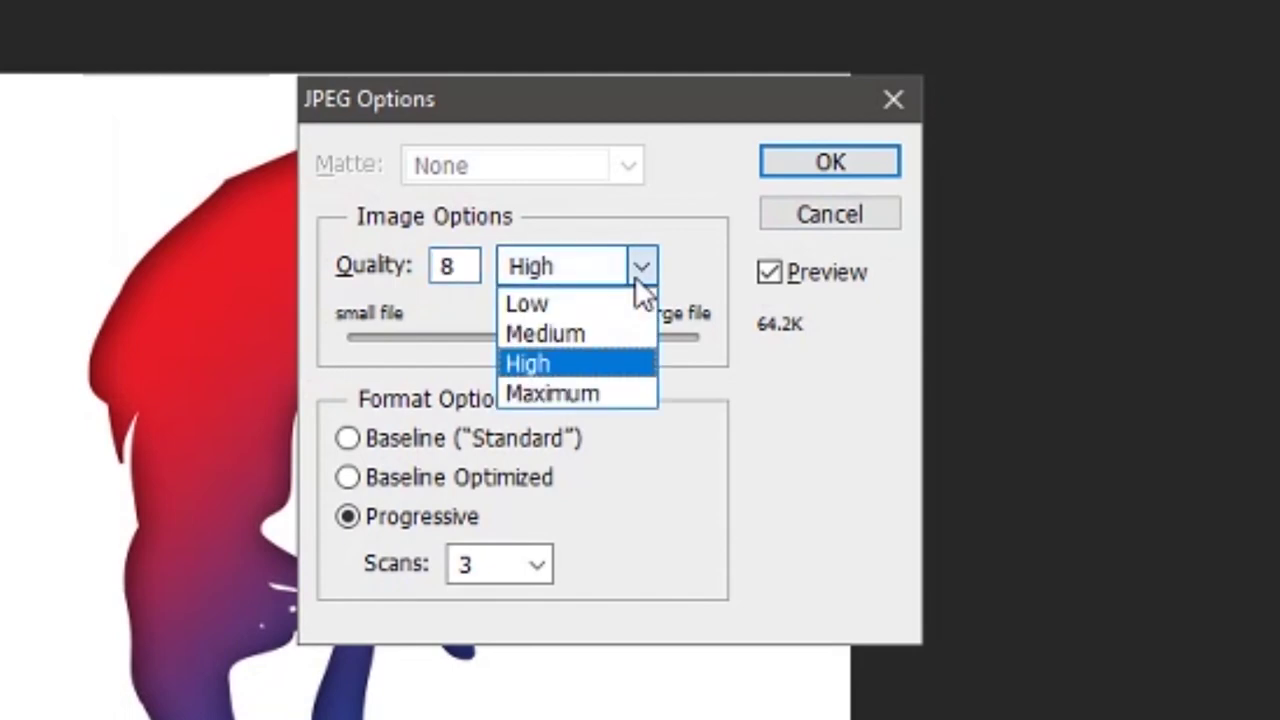
{"action": "left_click", "coordinate": [605, 396]}
{"action": "left_click", "coordinate": [842, 152]}
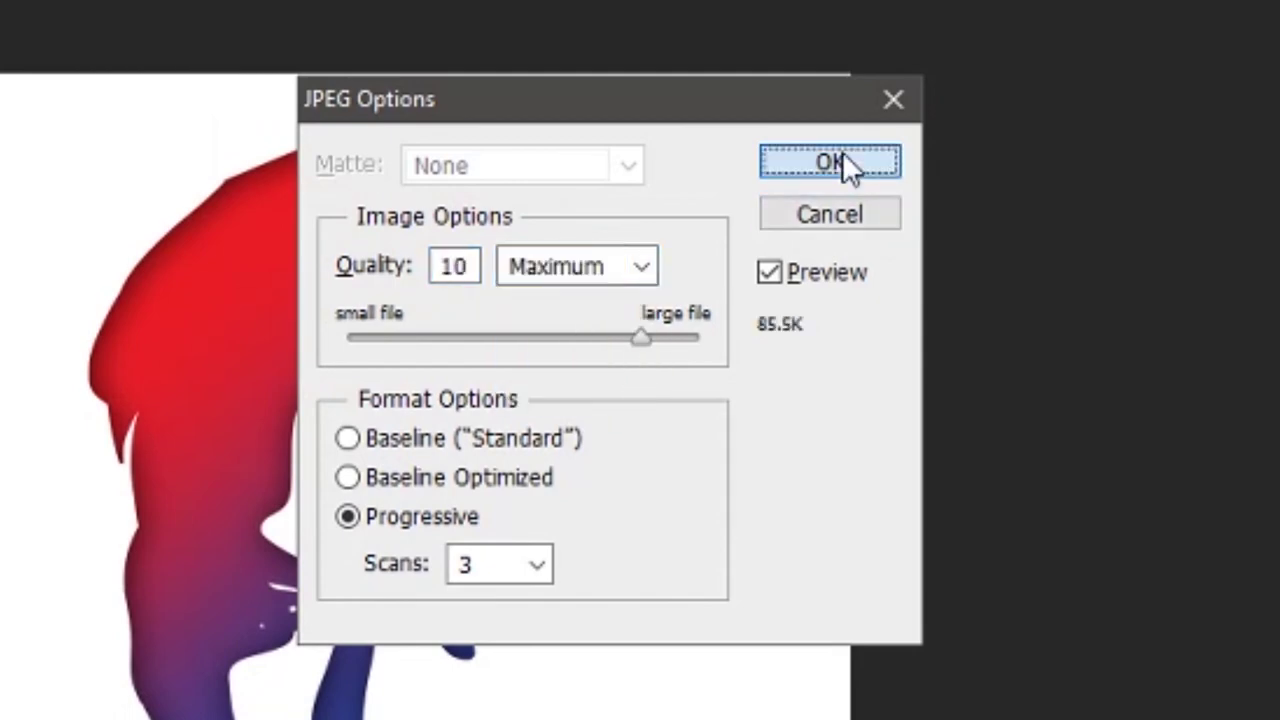